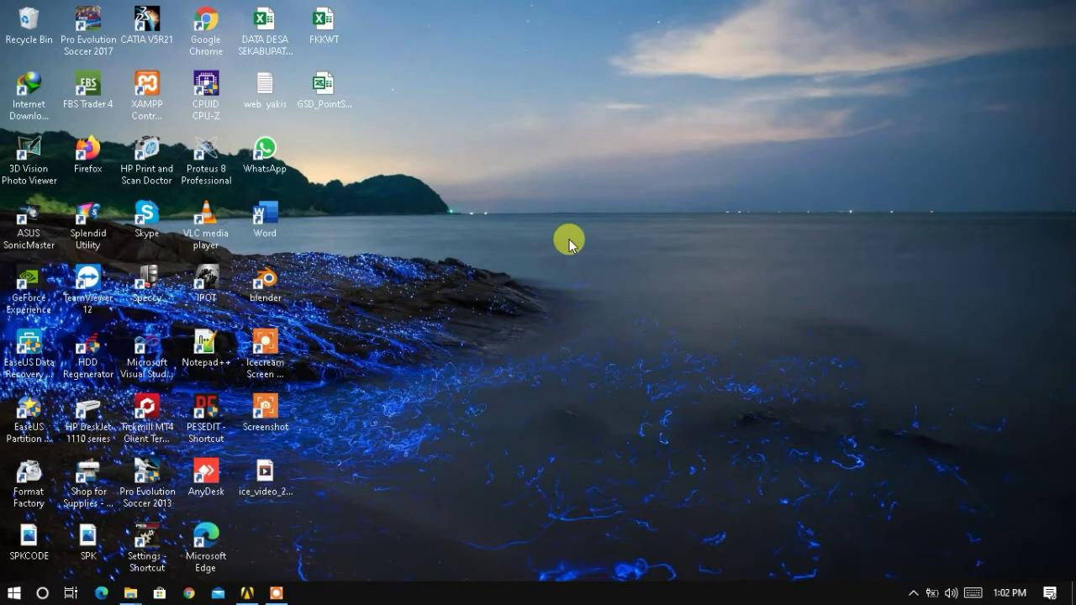
right_click(569, 238)
left_click(593, 284)
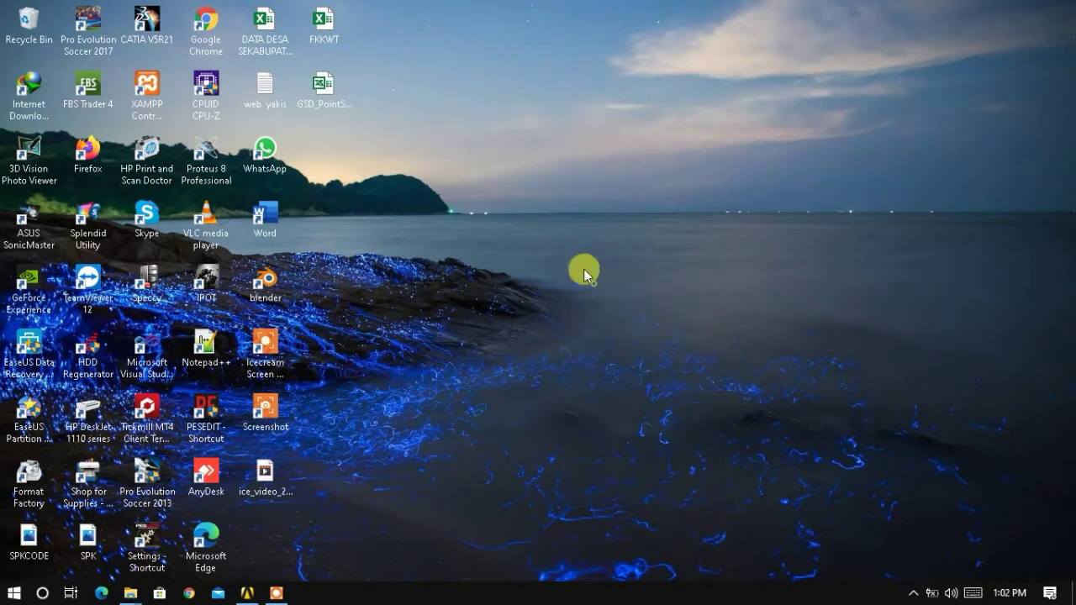
right_click(552, 177)
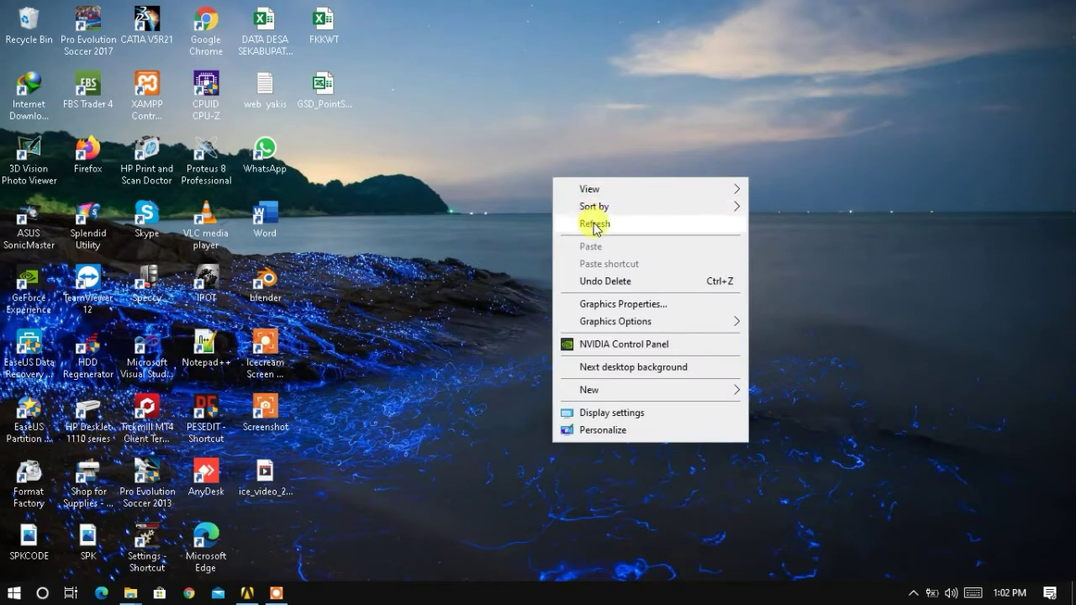
left_click(594, 225)
right_click(592, 216)
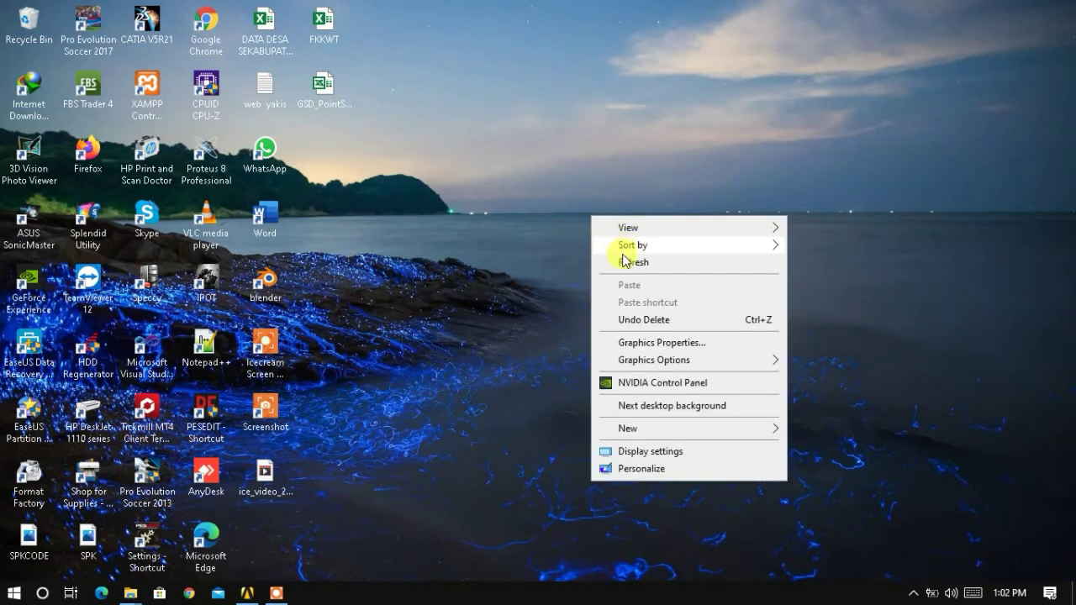
left_click(624, 261)
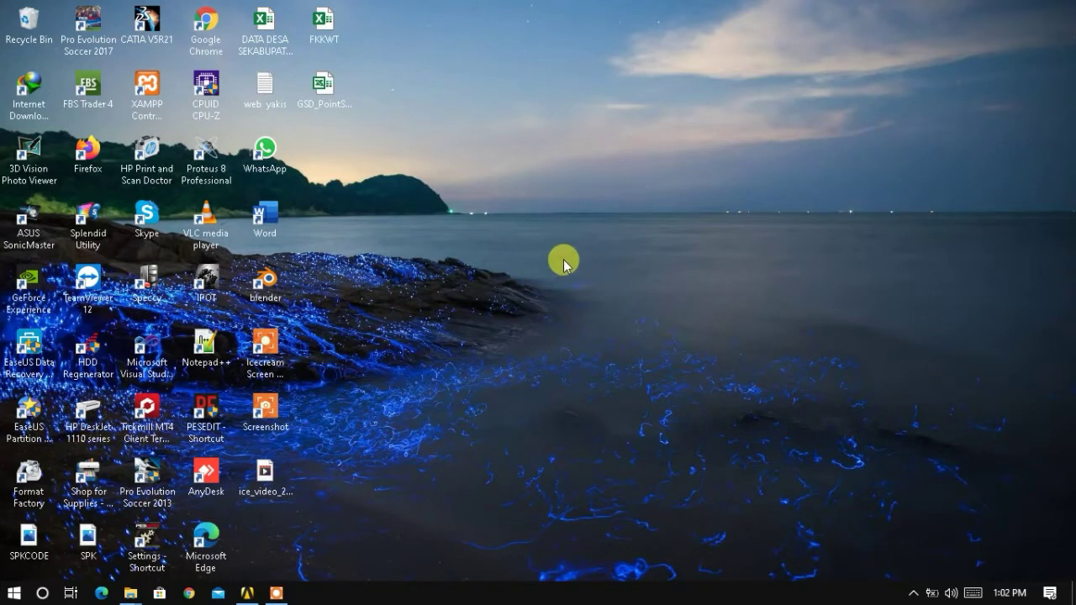
right_click(563, 259)
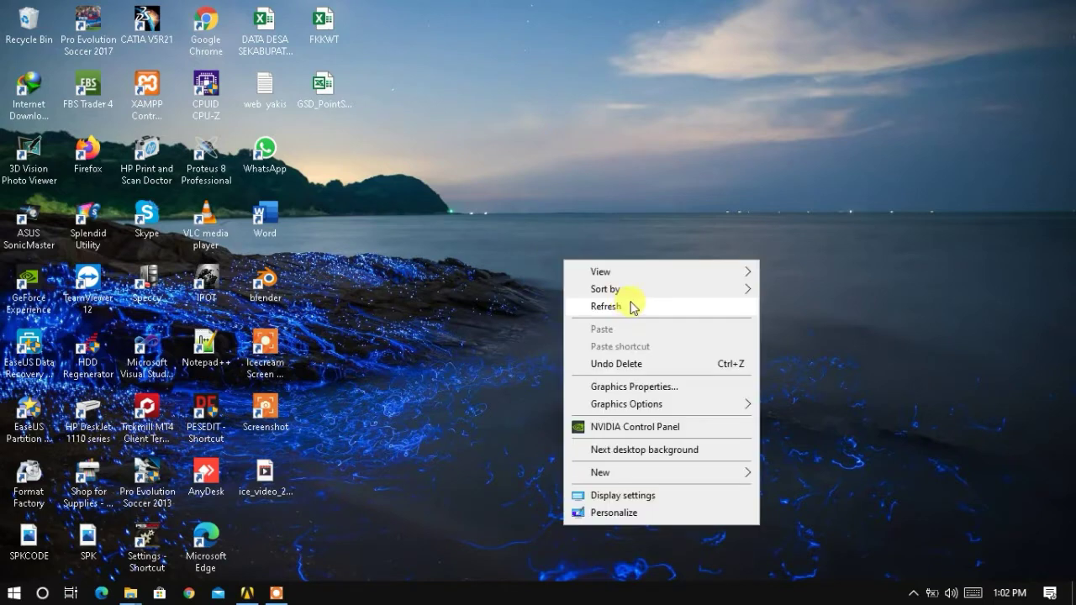
left_click(620, 302)
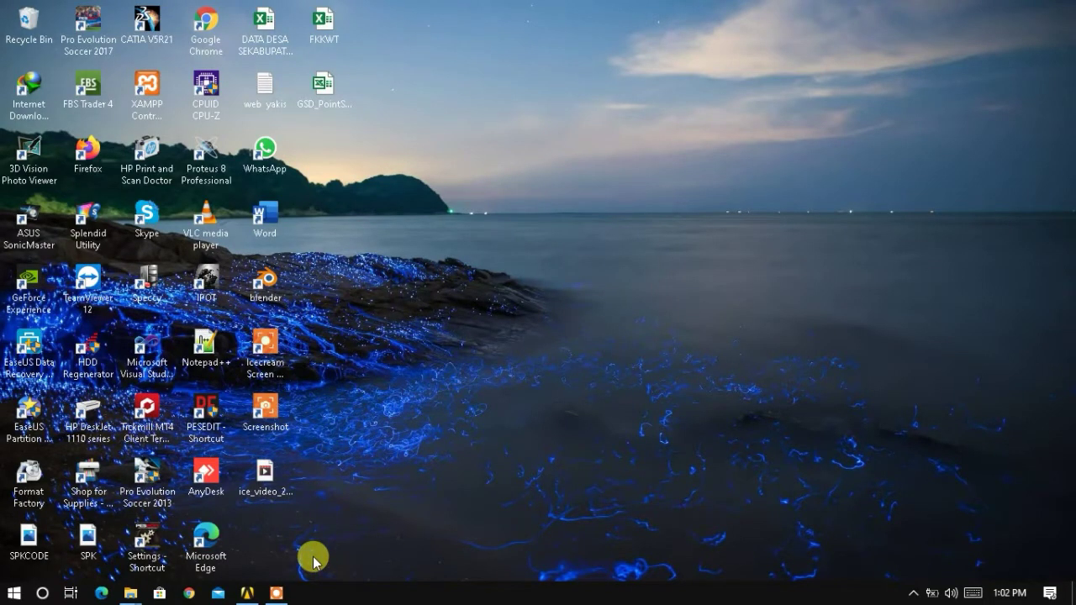
Switch to the unsaved ANSYS Workbench project and dismiss the Getting Started message
mouse_move(254, 593)
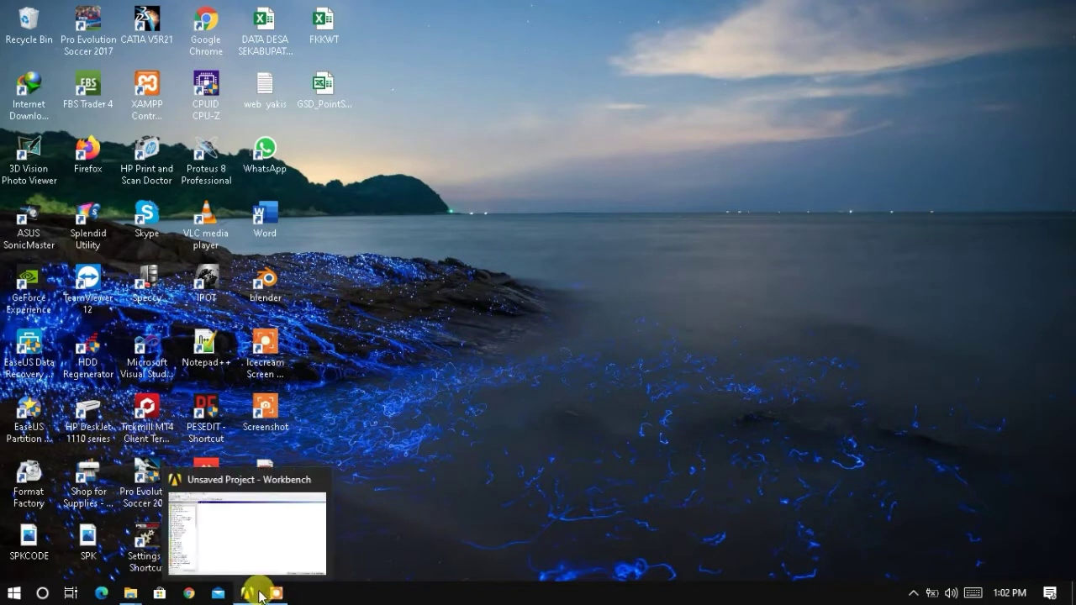
left_click(249, 592)
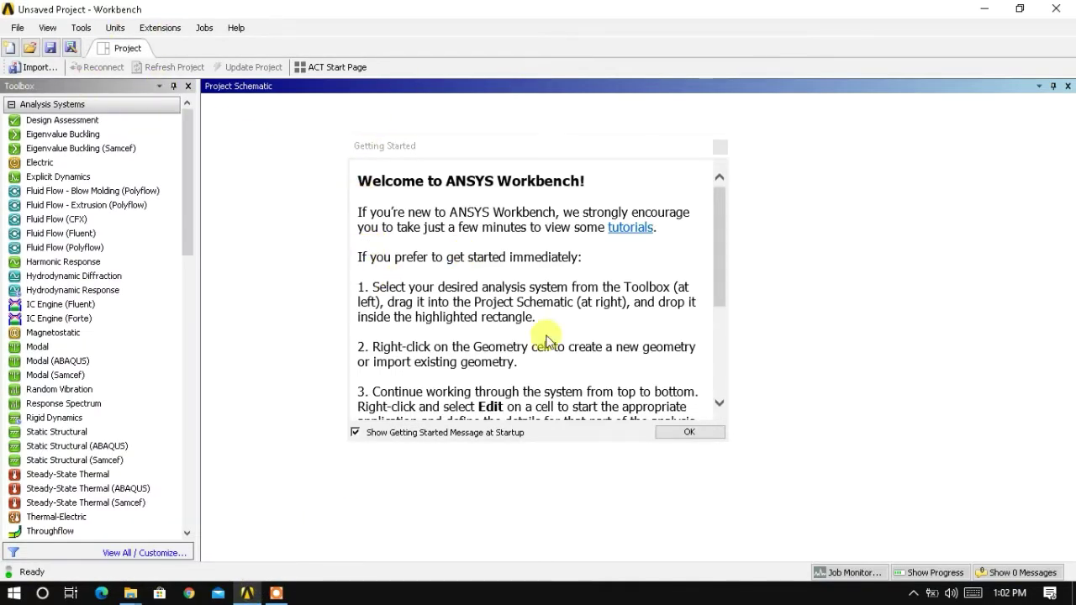
left_click(700, 434)
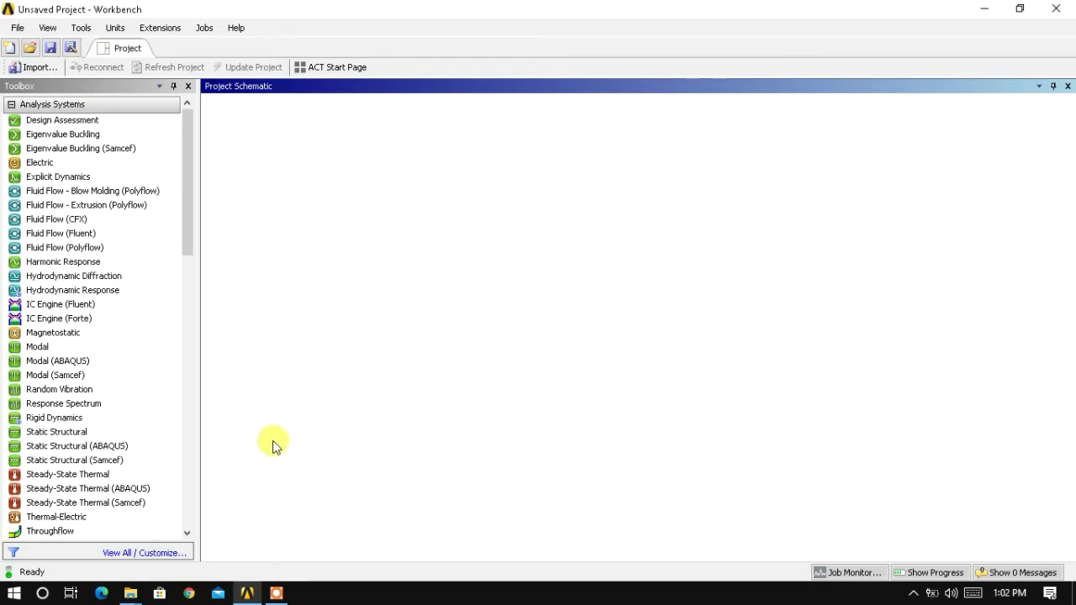
Add a standalone Geometry component system to the project schematic, keeping its default name
scroll(157, 262, "down", 5)
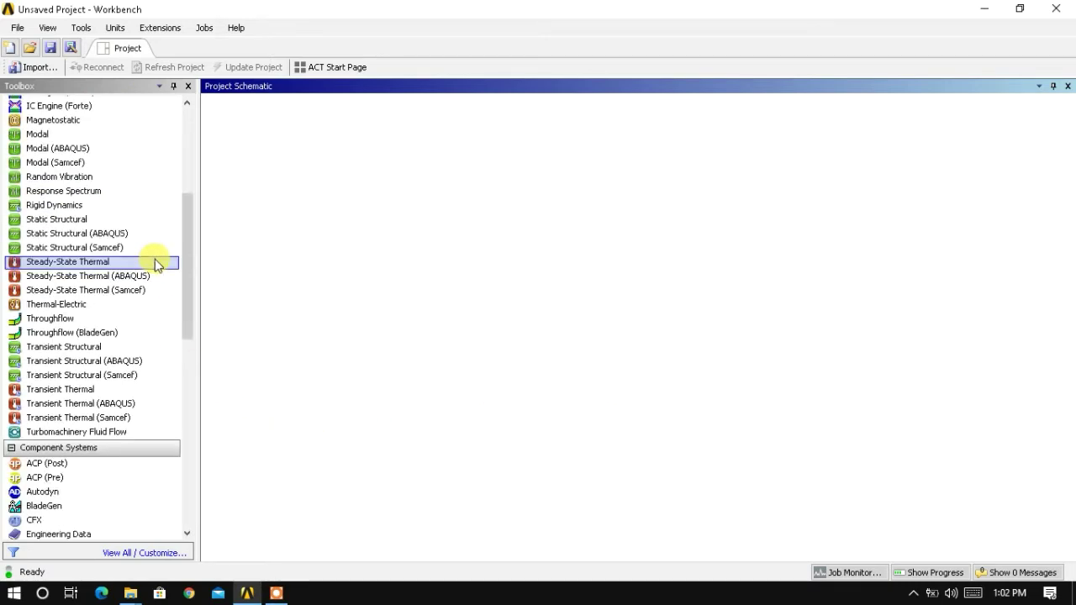
scroll(153, 268, "down", 3)
scroll(124, 282, "down", 2)
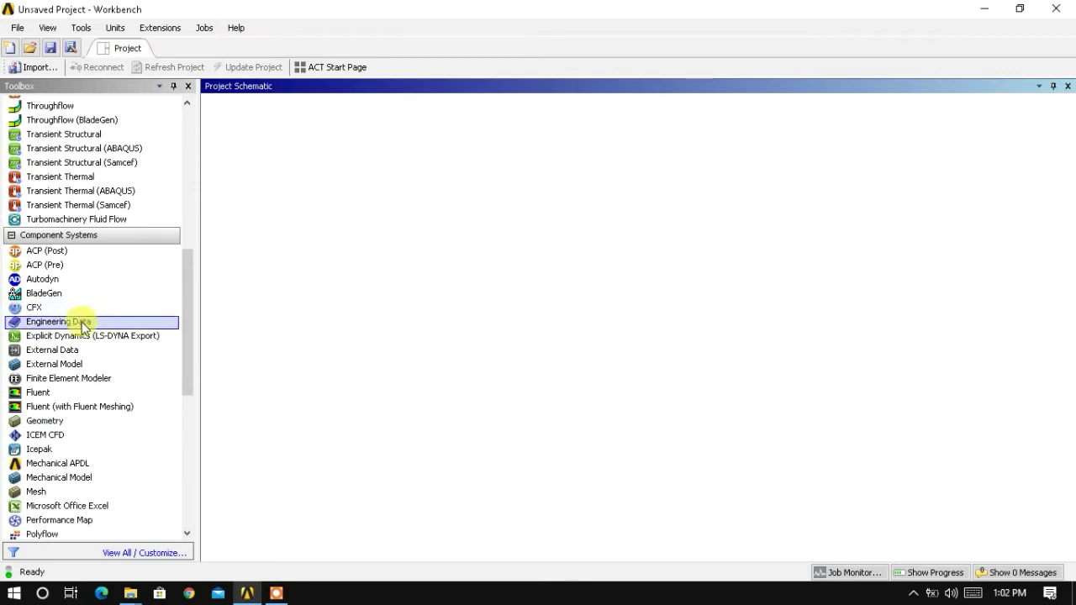
scroll(88, 362, "down", 1)
left_click_drag(84, 384, 293, 168)
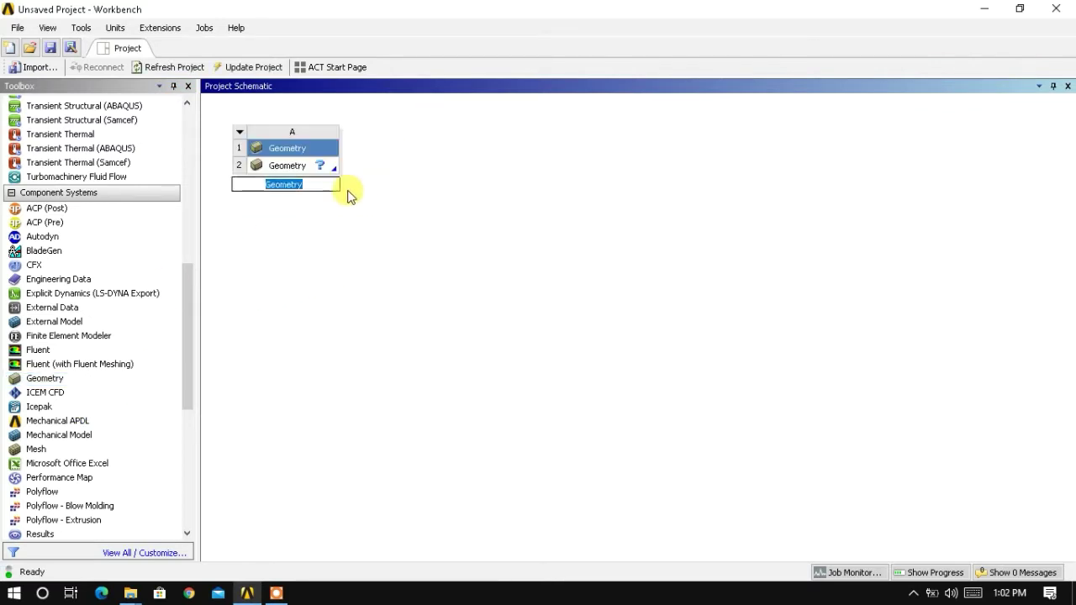
left_click(403, 176)
Import the file BladeNREL5MW_ALDY.IGS into the Geometry cell of system A
left_click(283, 168)
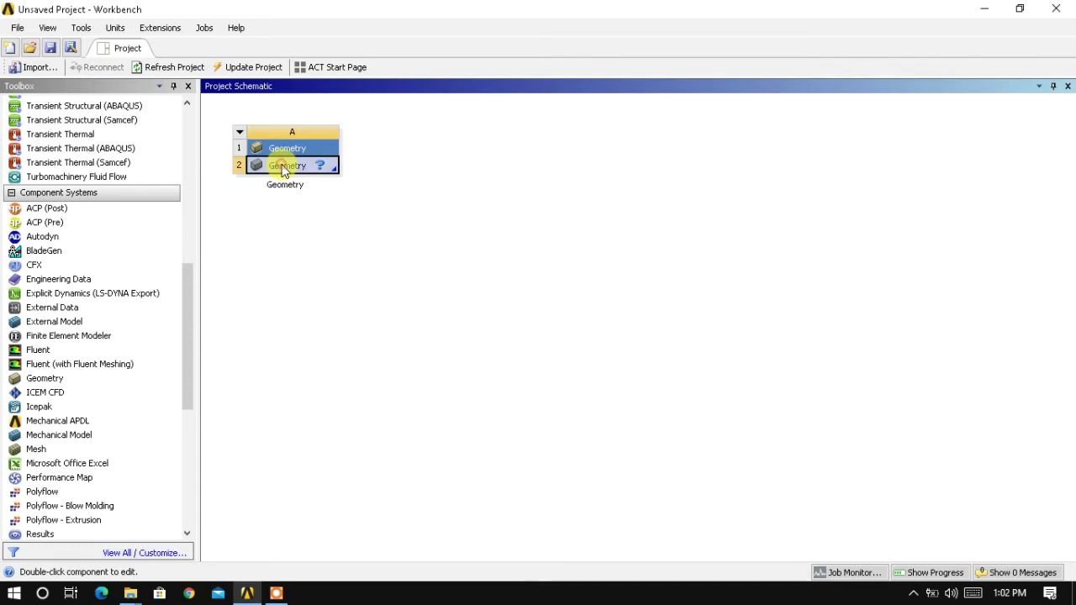
right_click(335, 165)
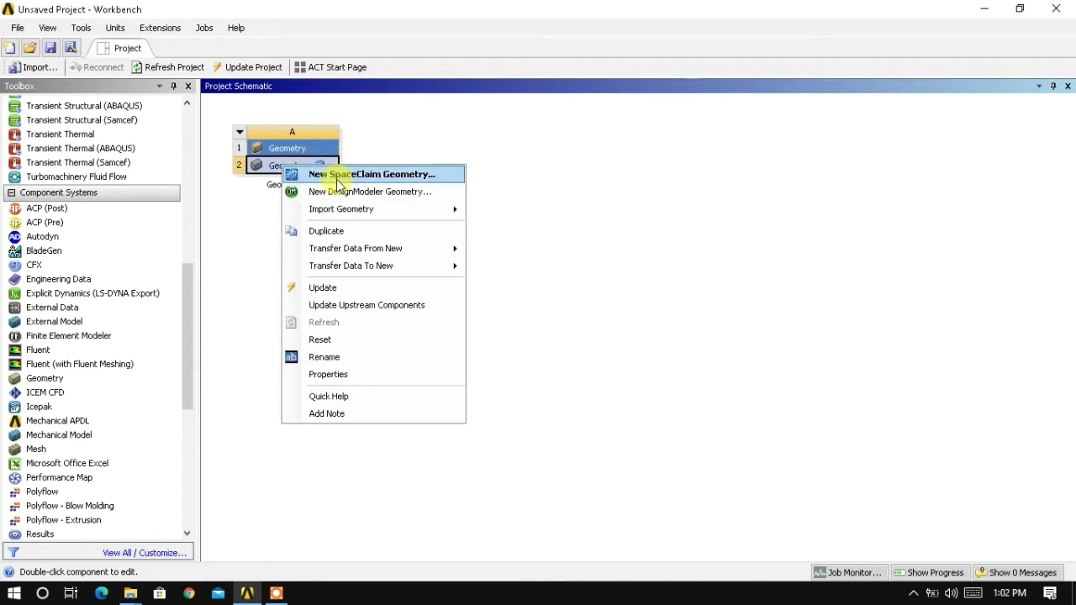
mouse_move(400, 213)
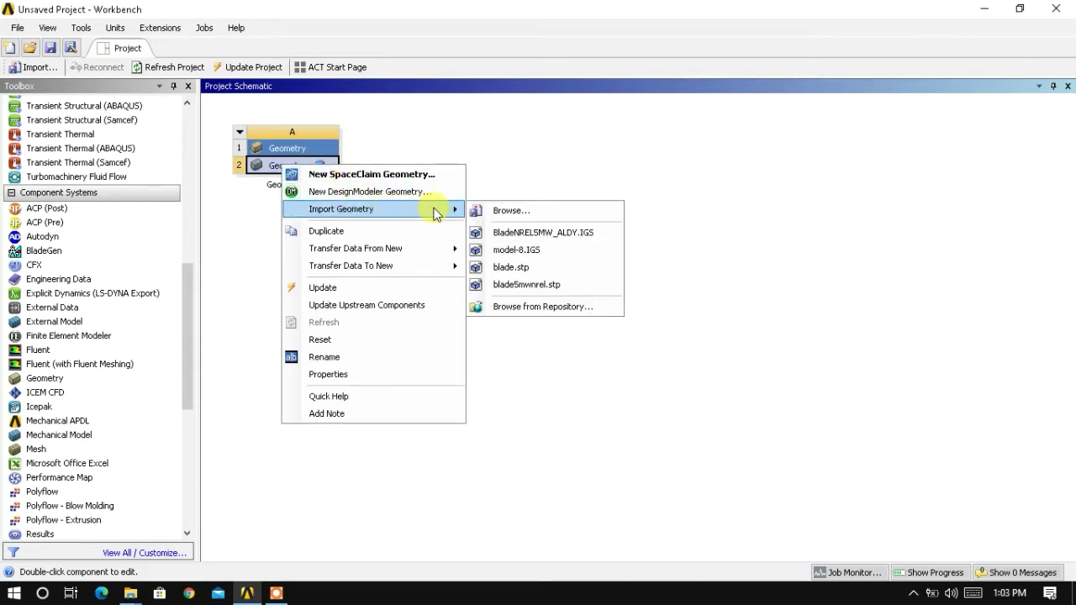
left_click(523, 233)
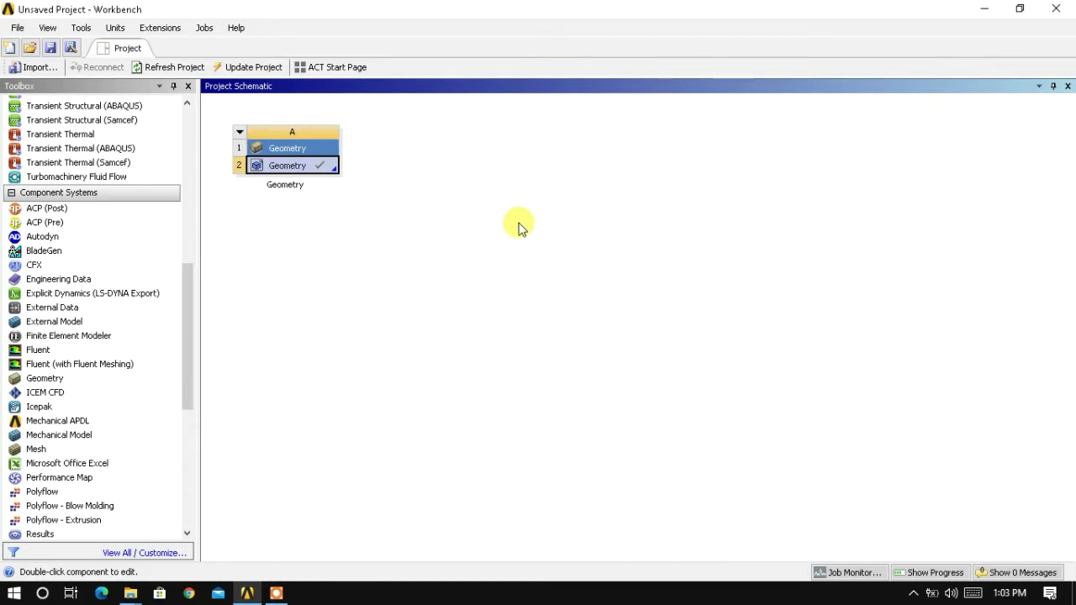
Open the imported blade geometry for editing in DesignModeler
right_click(318, 164)
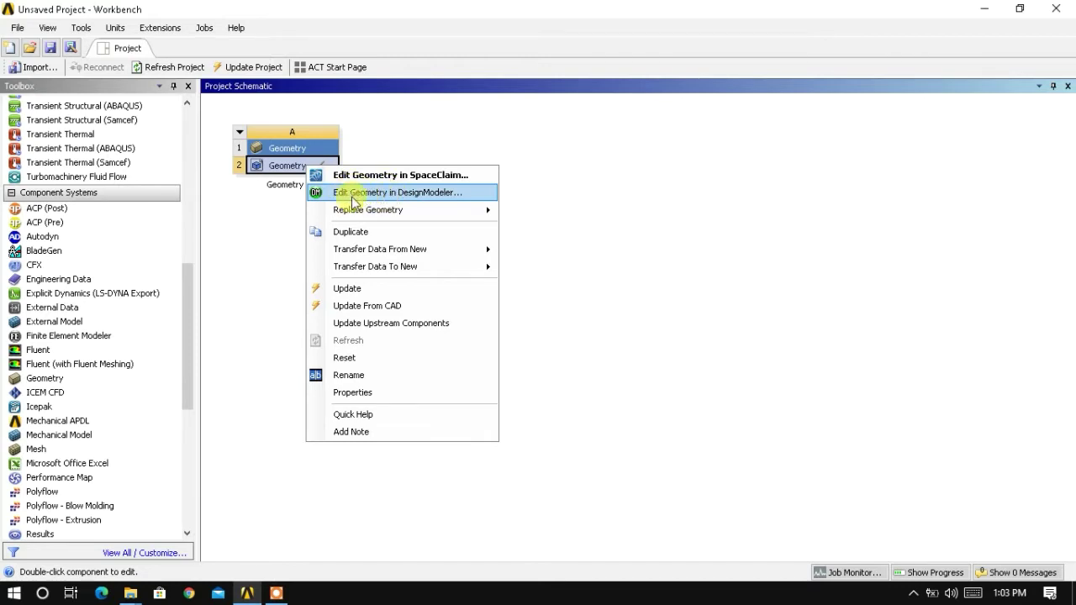
left_click(444, 199)
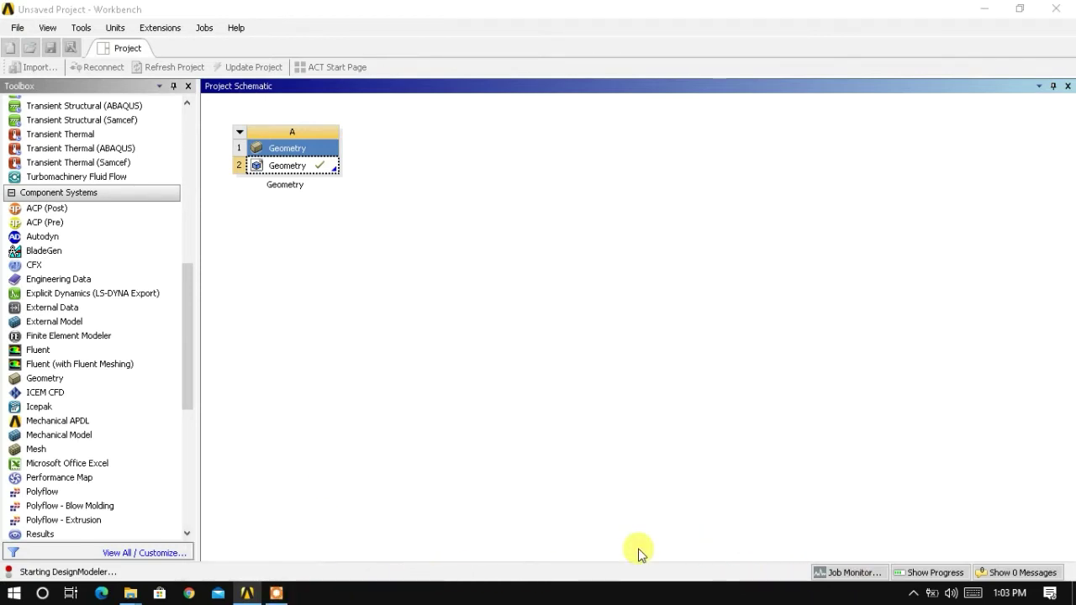
left_click(277, 593)
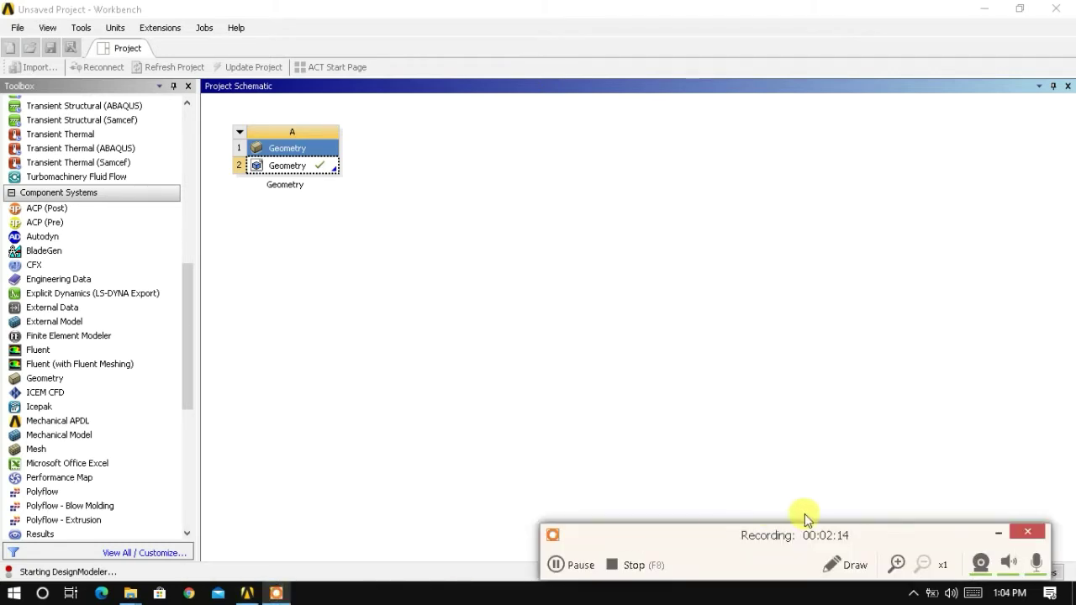
left_click(560, 572)
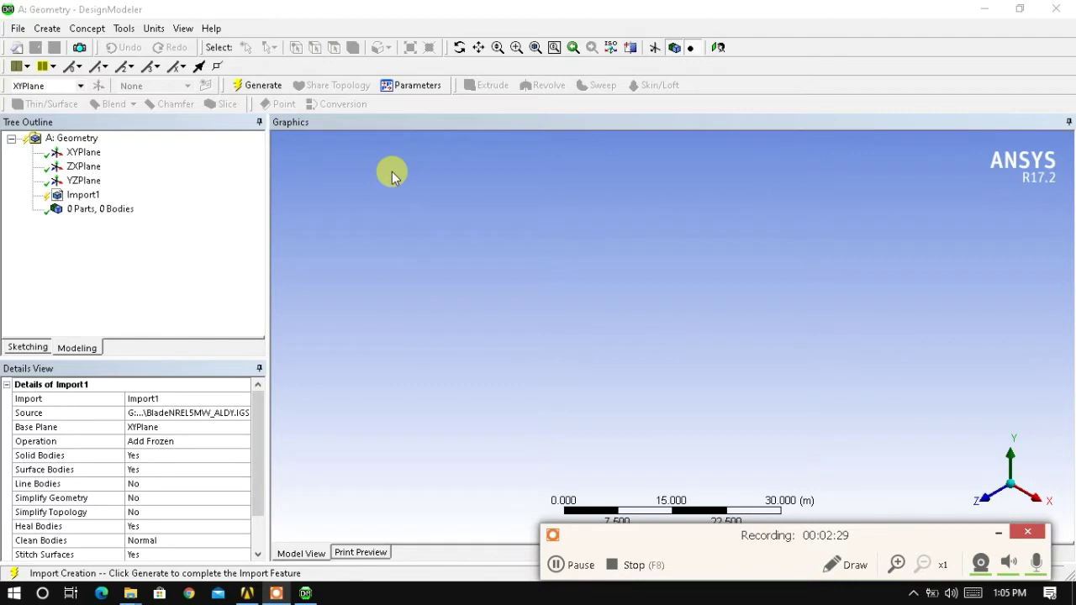
Generate the pending Import1 feature to build the blade body and inspect its shape
left_click(263, 87)
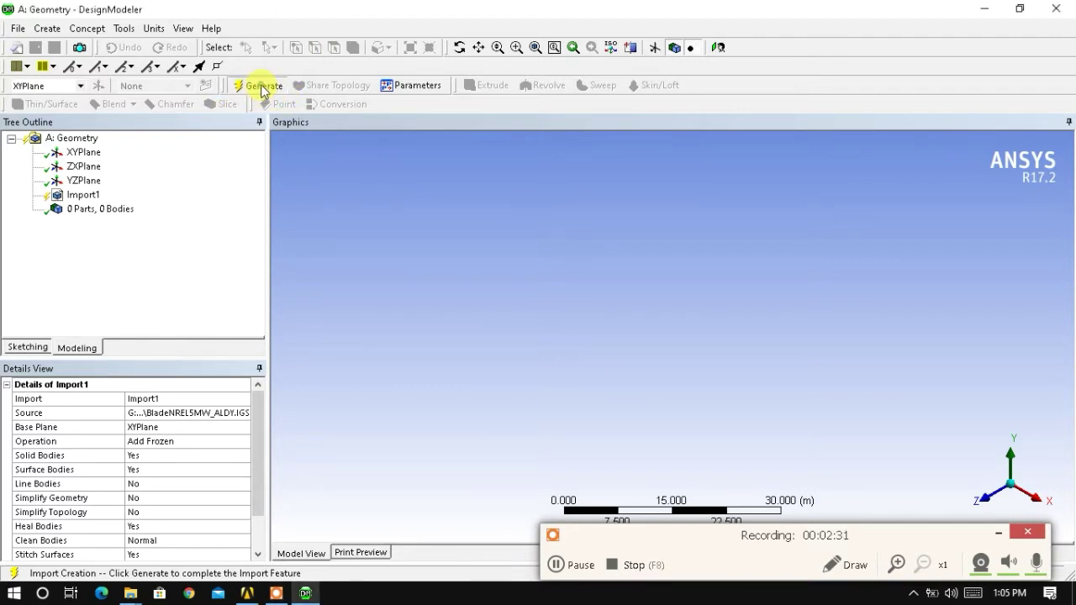
left_click(262, 87)
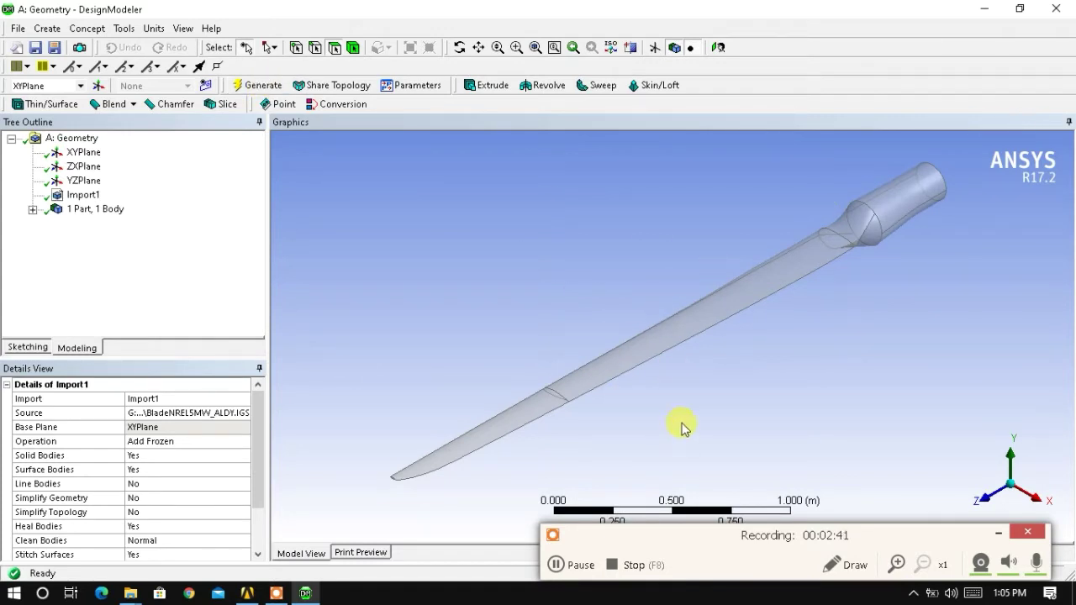
left_click_drag(609, 310, 631, 284)
scroll(676, 299, "up", 3)
middle_click_drag(627, 277, 627, 293)
scroll(645, 279, "down", 3)
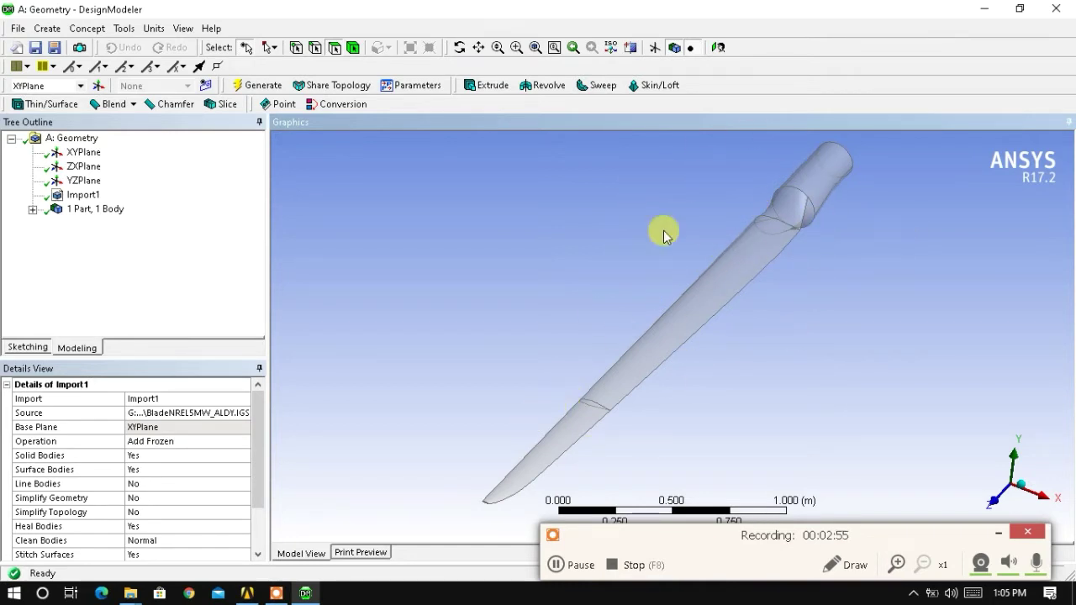
middle_click_drag(658, 288, 692, 291)
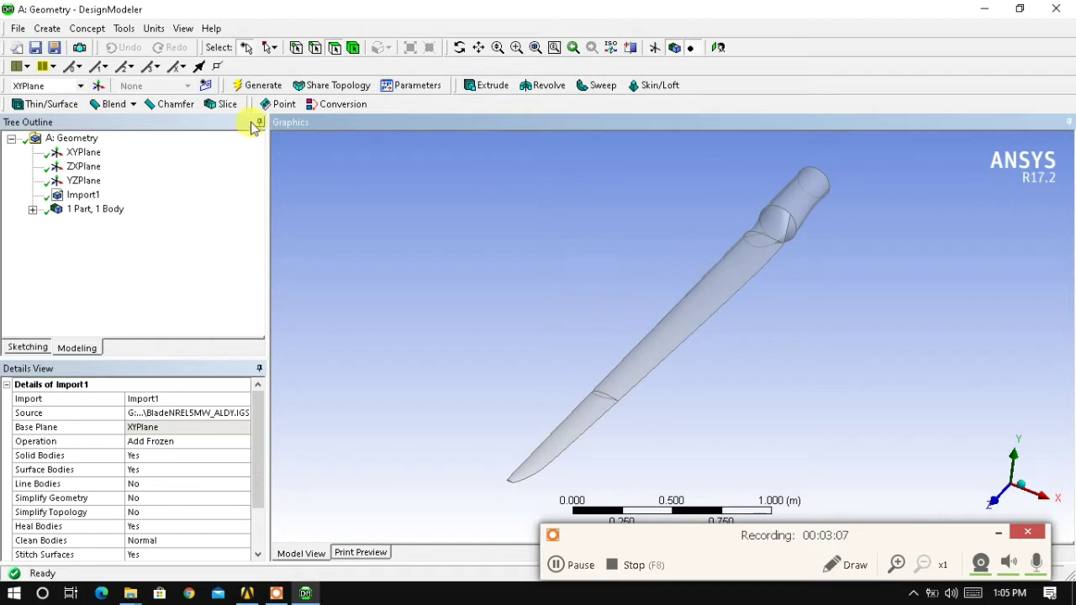
Change the model's length unit to millimeter
left_click(154, 29)
left_click(154, 27)
left_click(154, 29)
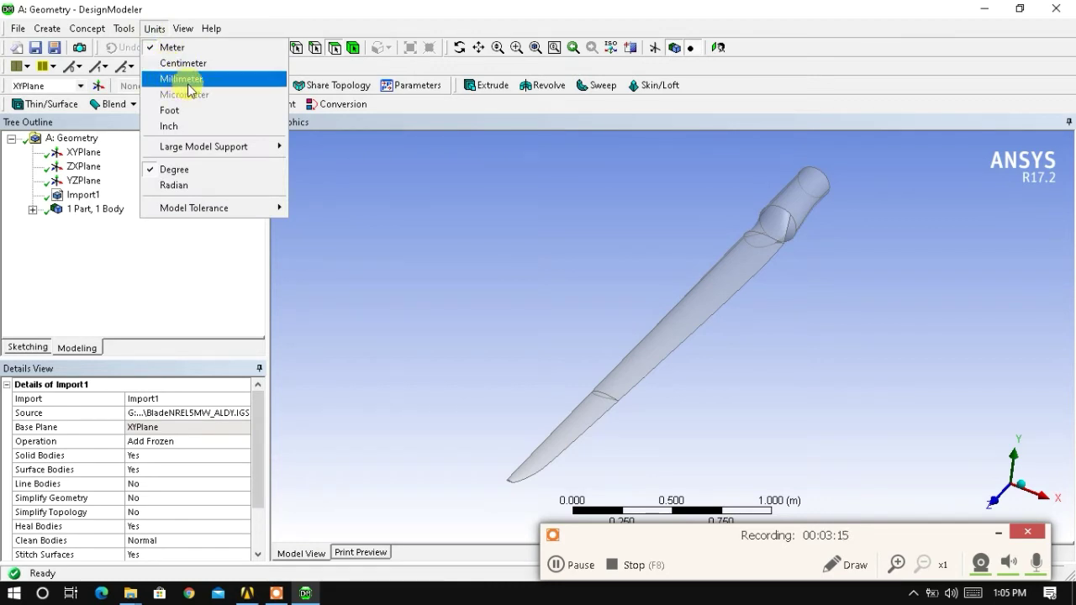
left_click(185, 79)
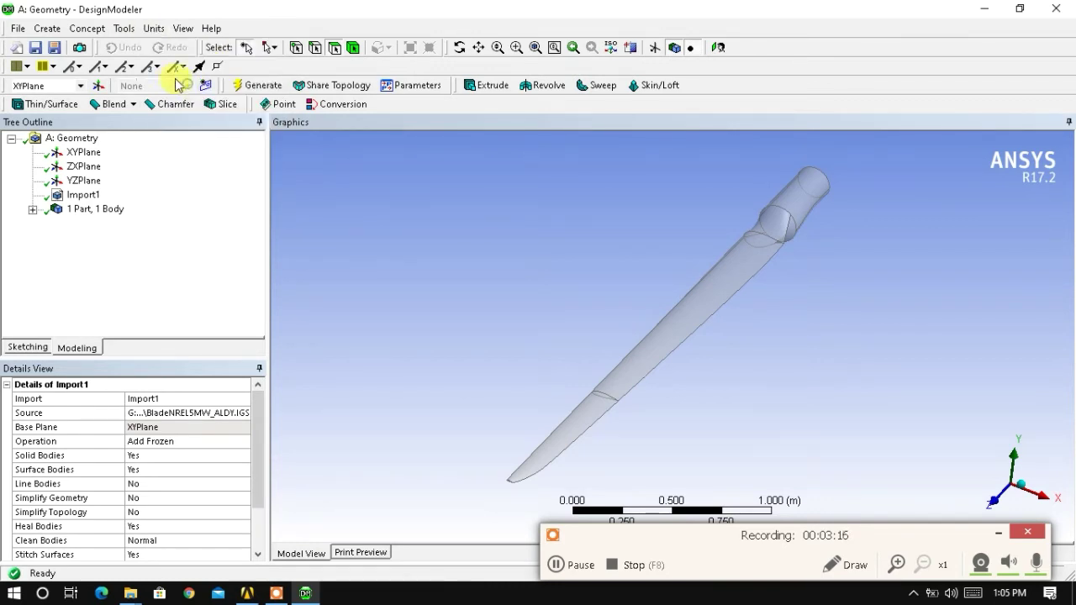
Add an Enclosure feature to the blade model
left_click(125, 29)
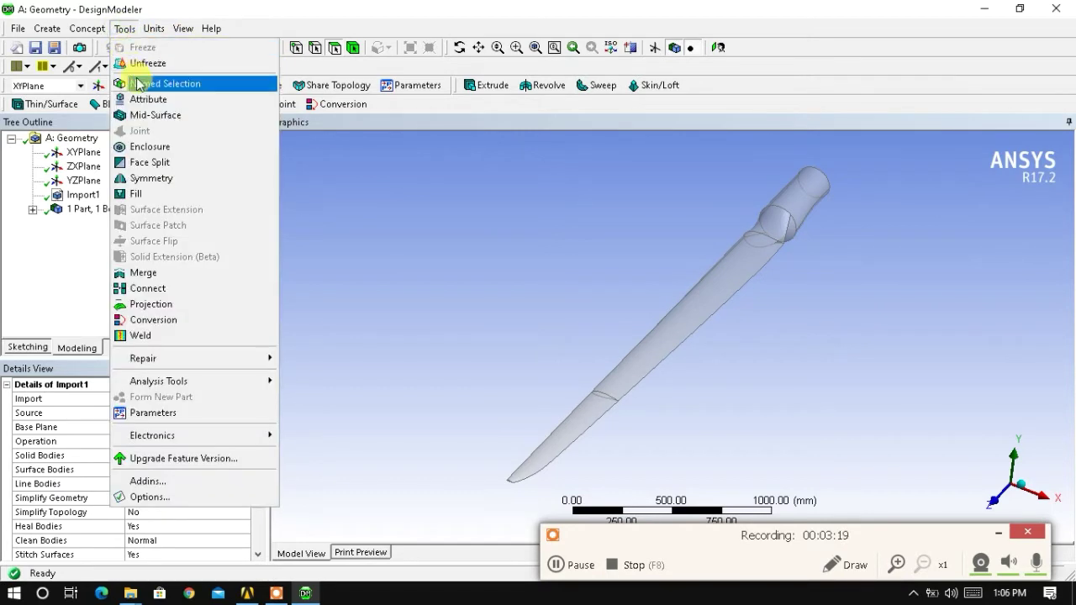
left_click(180, 148)
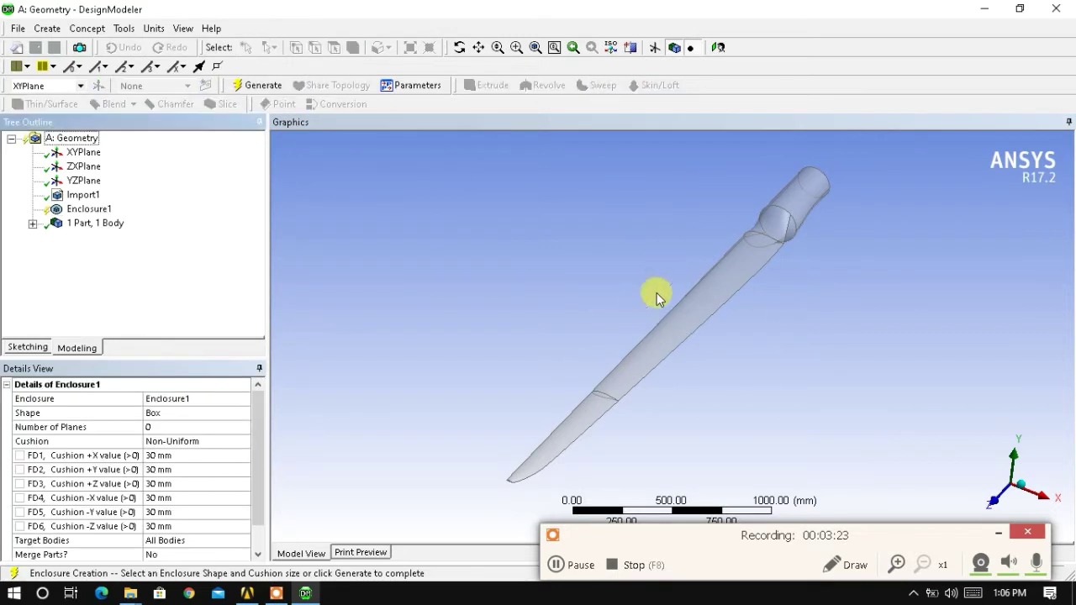
scroll(659, 307, "down", 2)
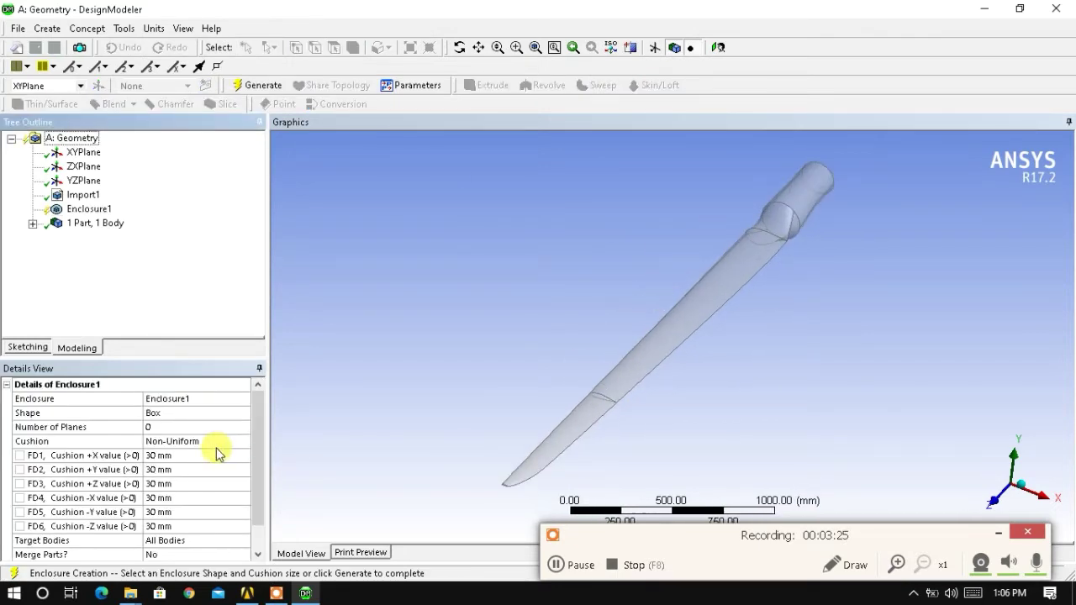
scroll(225, 455, "down", 1)
scroll(229, 450, "up", 1)
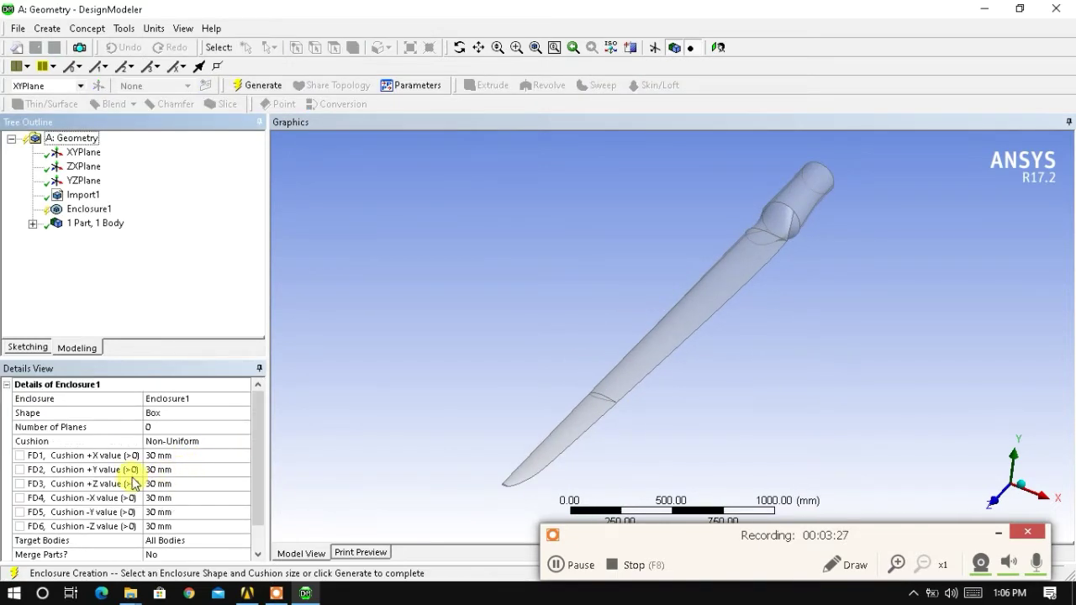
Set the enclosure's +X, +Y and +Z cushion values to 300 mm each
left_click(182, 455)
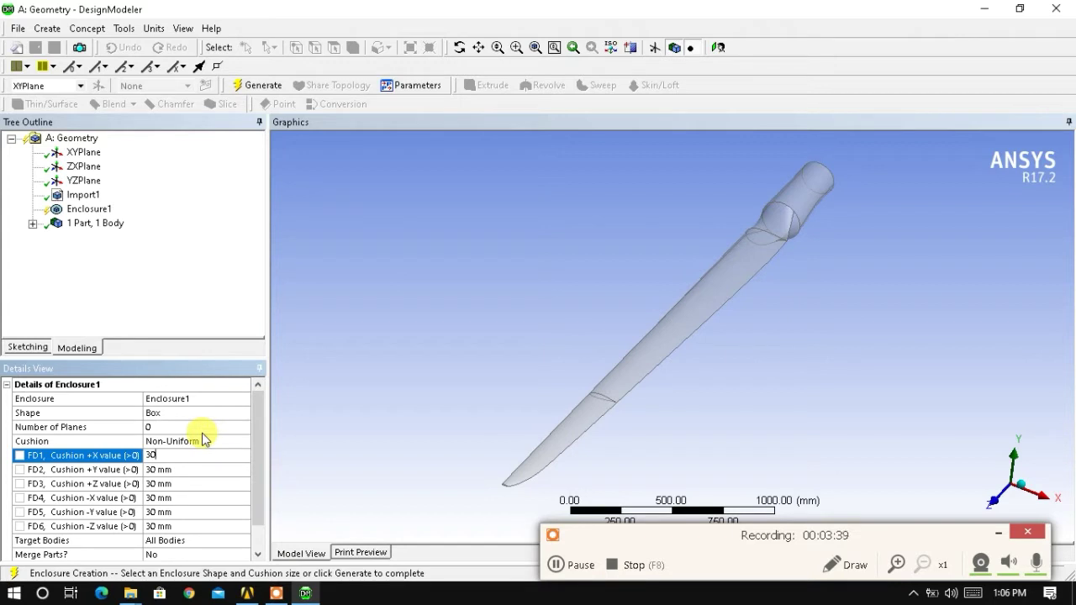
type("0")
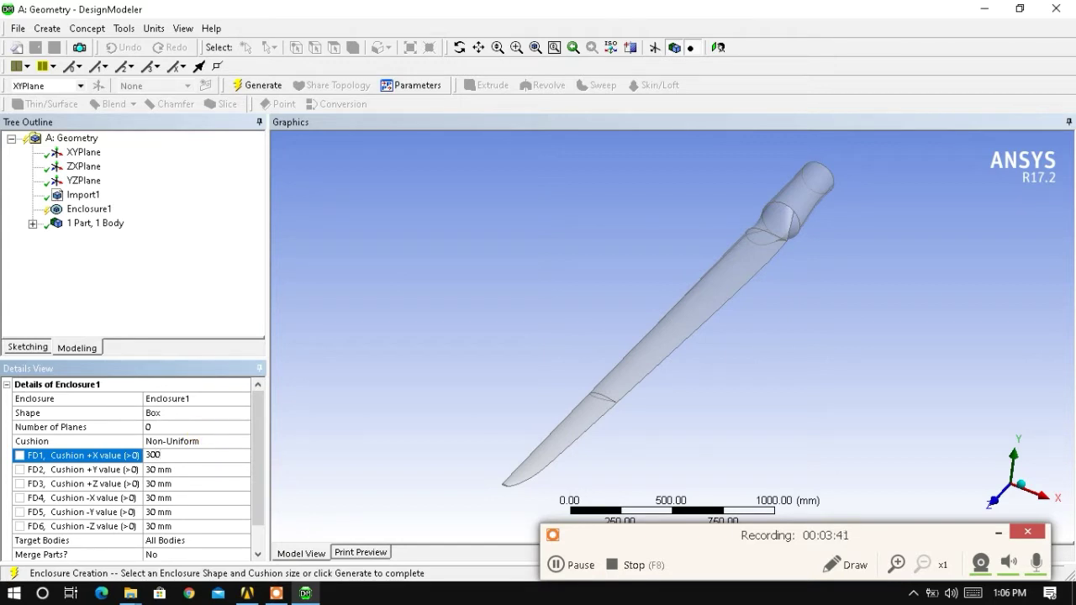
left_click(191, 468)
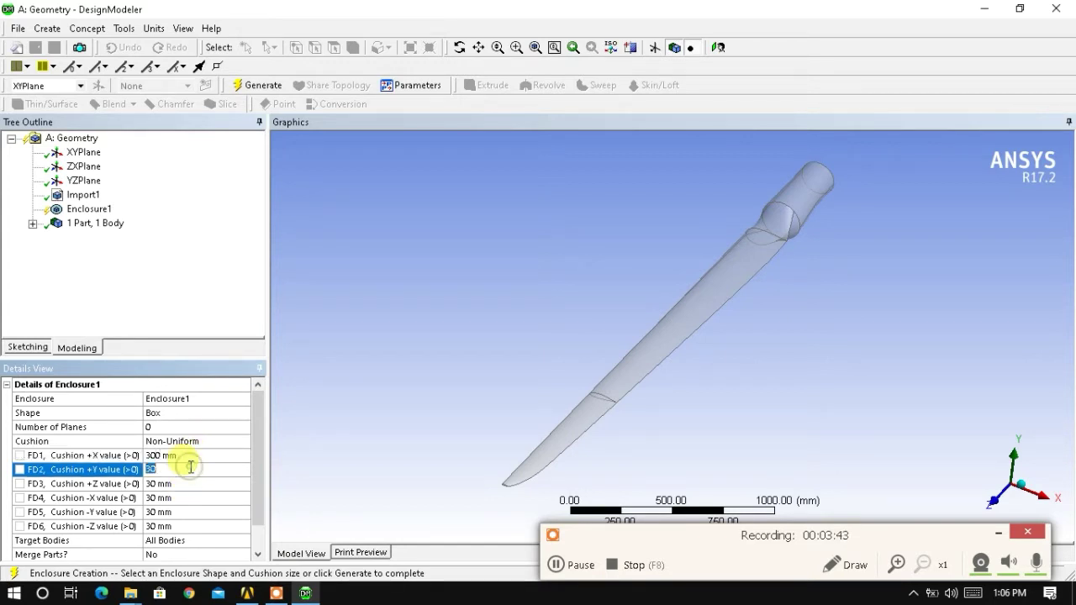
type("3")
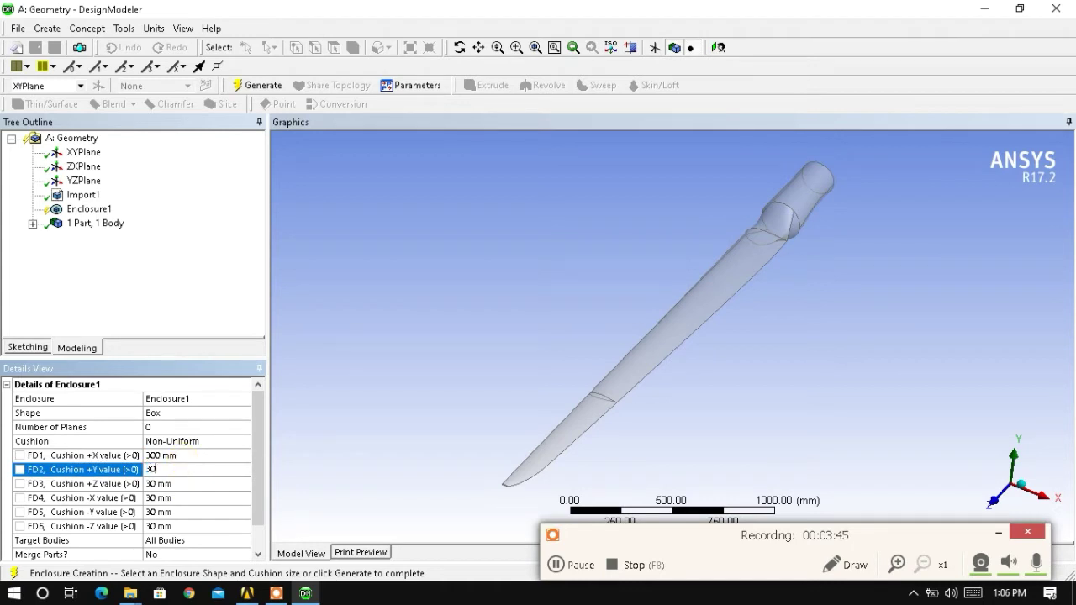
left_click(195, 484)
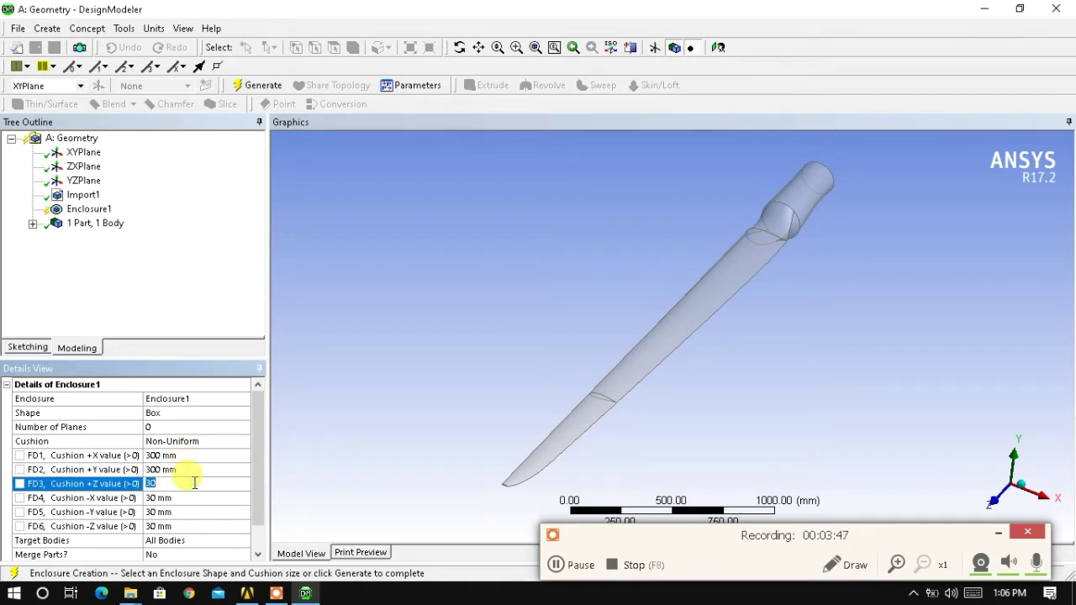
type("3")
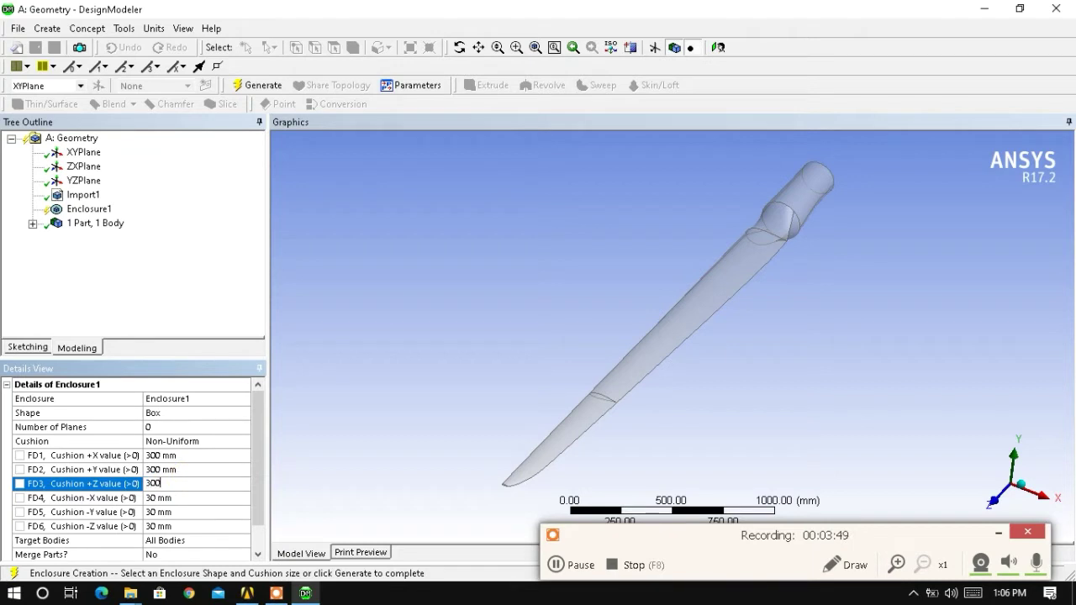
Set the enclosure's -X, -Y and -Z cushion values to 300 mm each
left_click(198, 496)
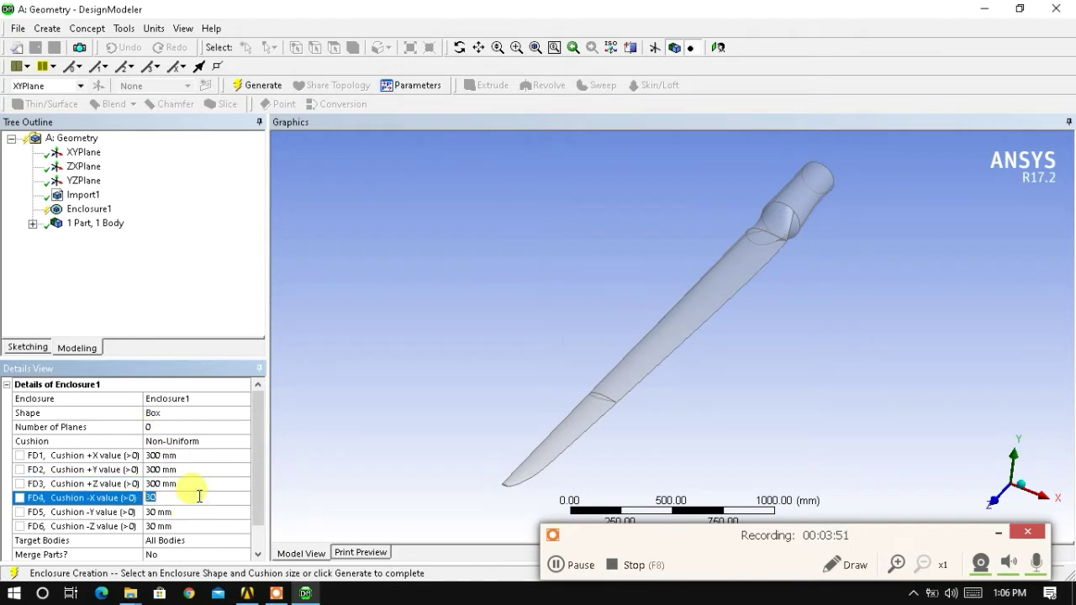
type("3")
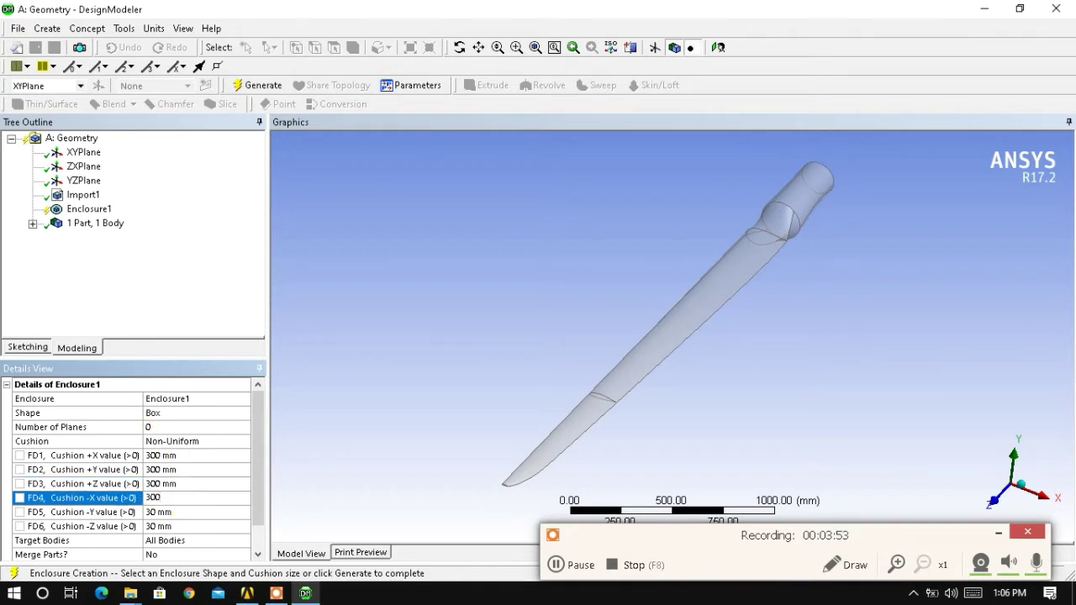
type("00")
left_click(181, 512)
type("3")
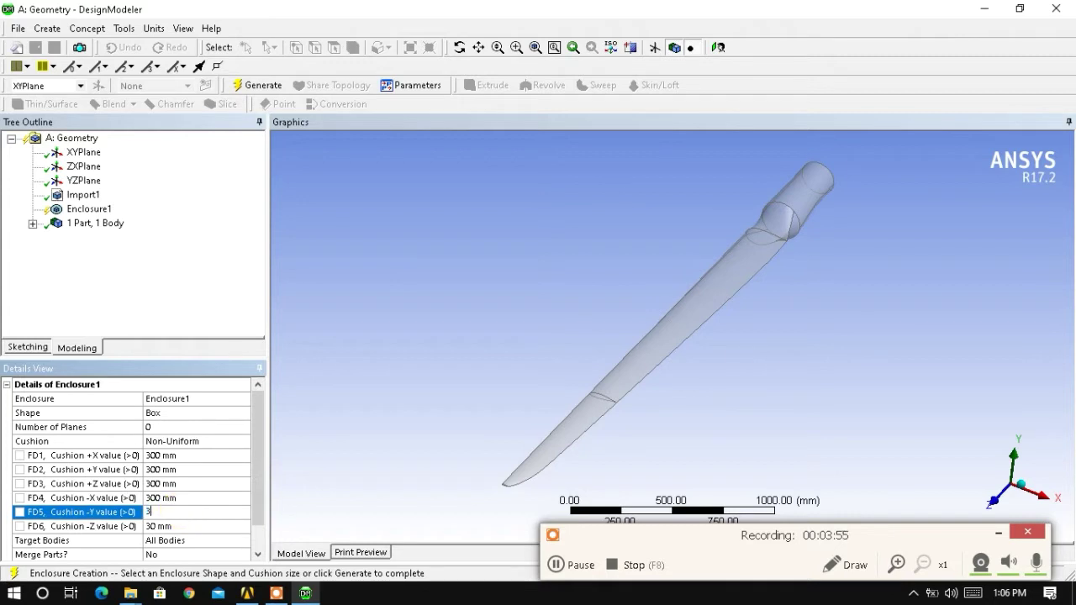
type("00")
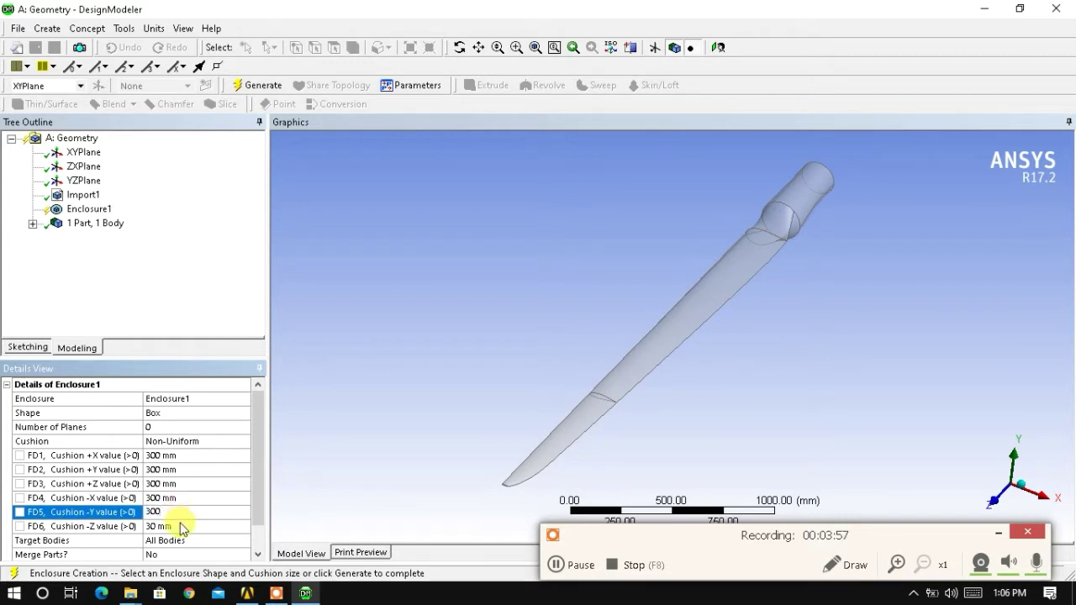
left_click(192, 526)
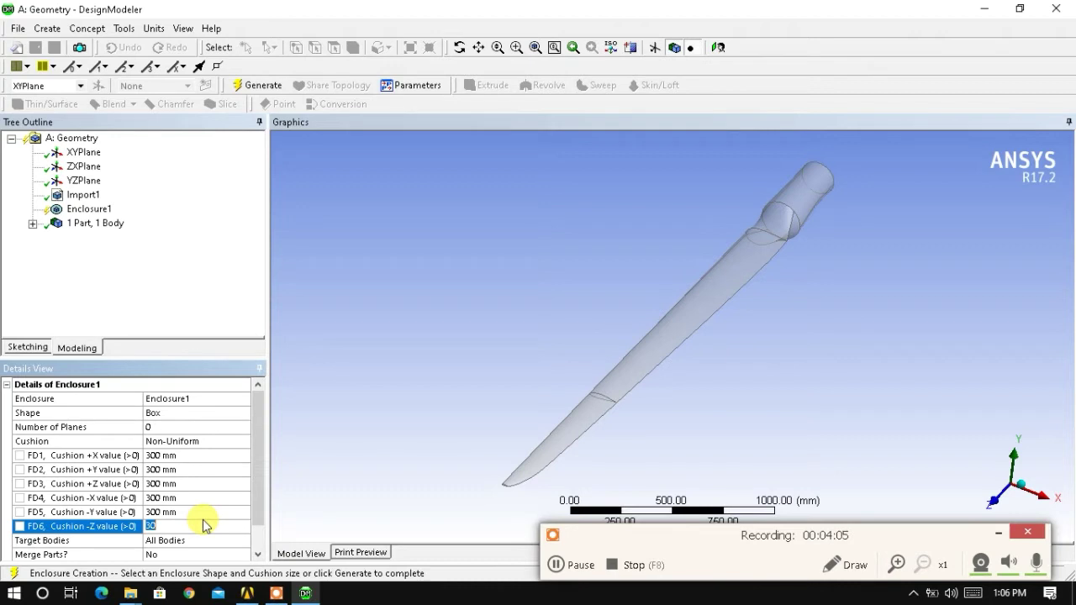
type("3")
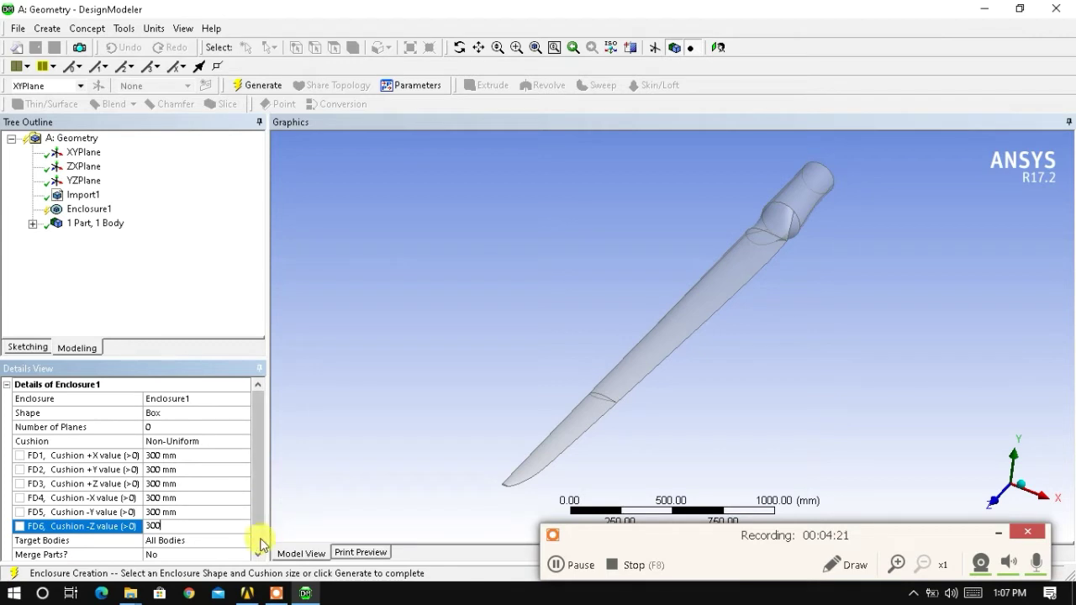
scroll(263, 536, "down", 1)
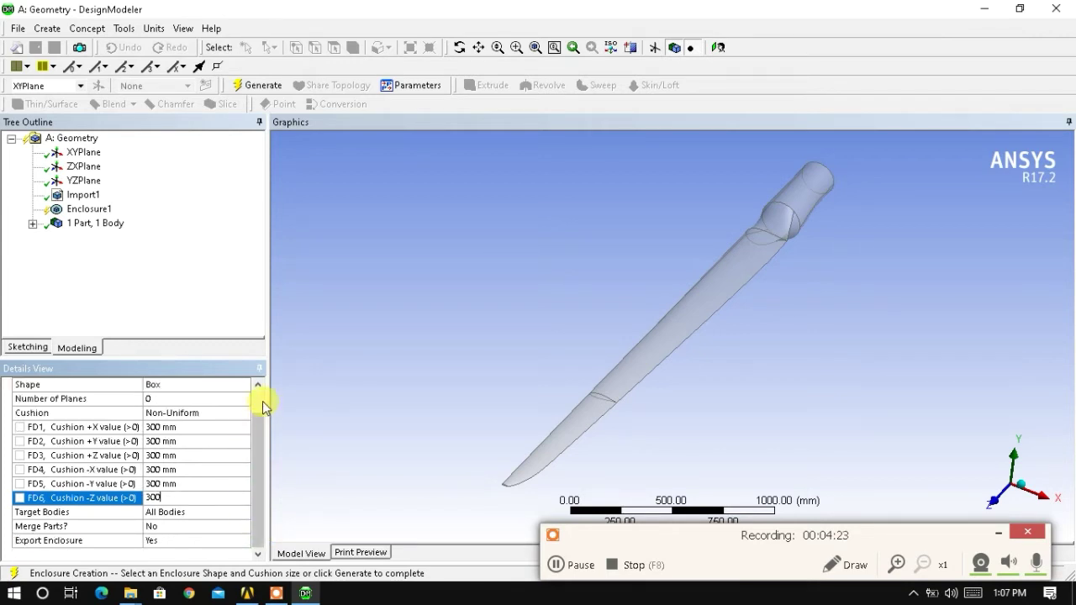
scroll(261, 400, "up", 1)
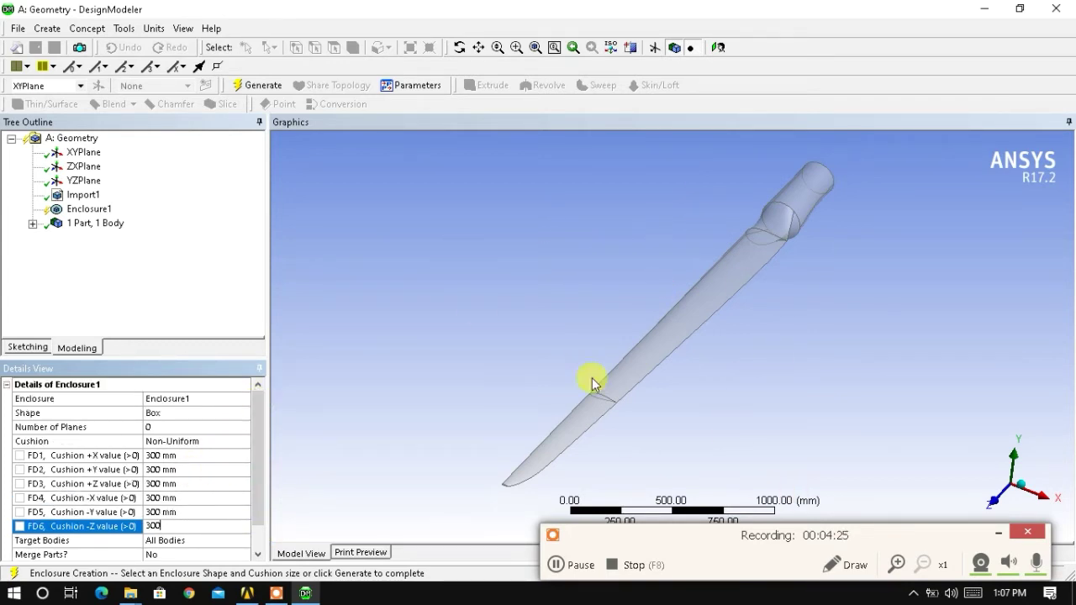
left_click(373, 404)
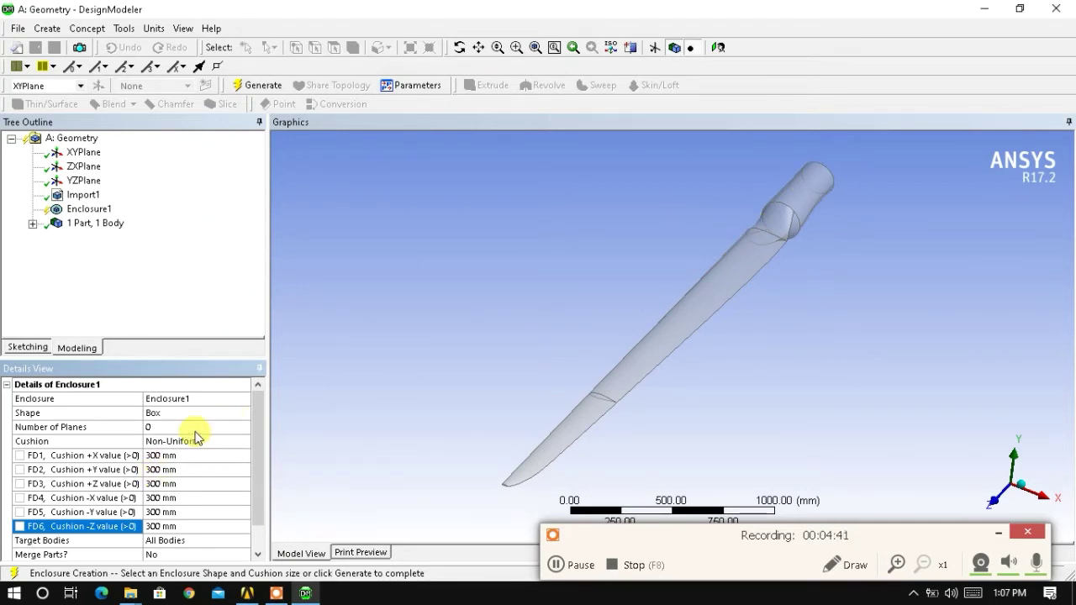
Generate the box enclosure around the blade
scroll(250, 445, "down", 1)
scroll(180, 492, "up", 1)
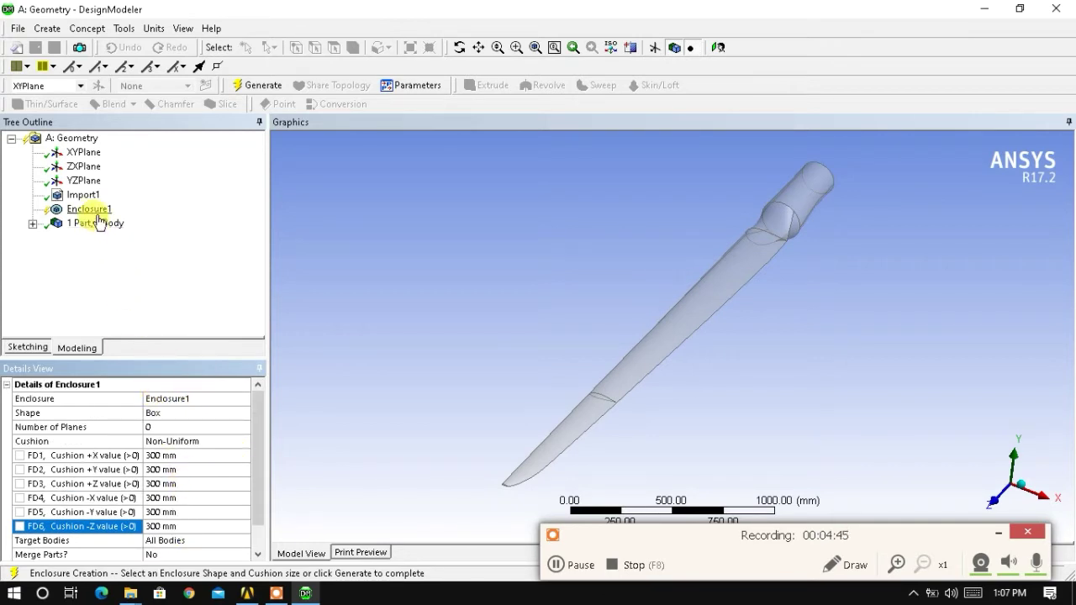
left_click(252, 85)
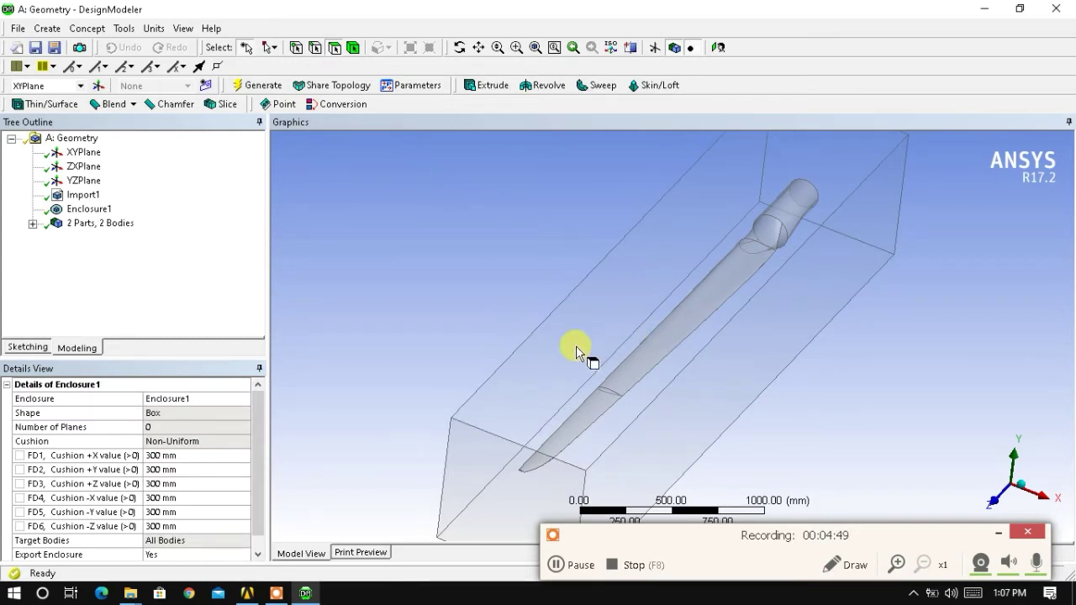
Create a named selection called inlet on the enclosure's long side face on the -X side and generate it
middle_click_drag(603, 367, 704, 291)
scroll(702, 293, "down", 4)
scroll(692, 333, "up", 1)
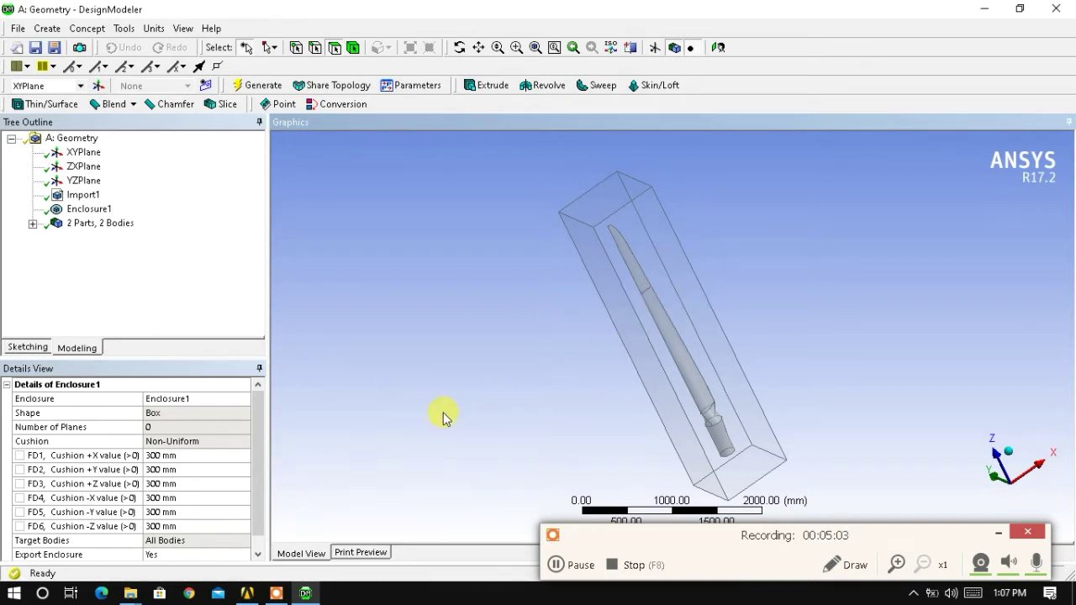
left_click(600, 251)
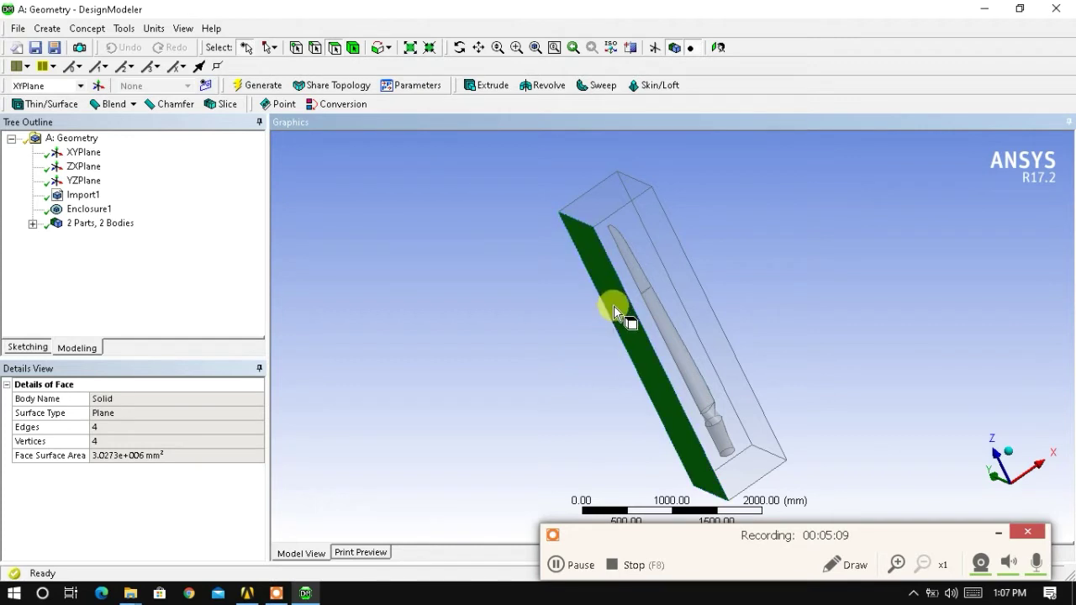
right_click(715, 479)
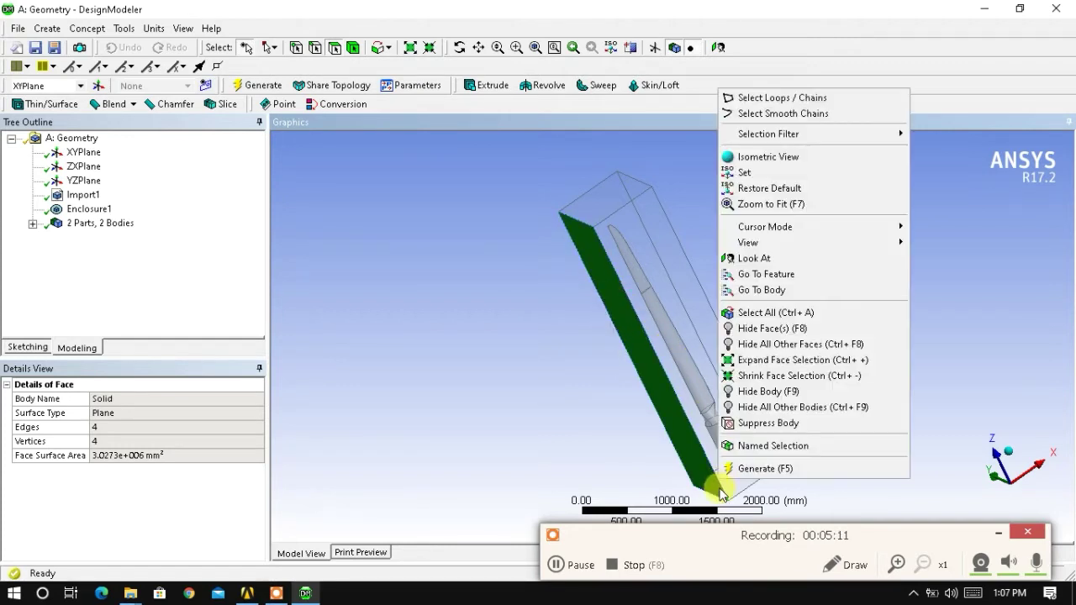
left_click(749, 446)
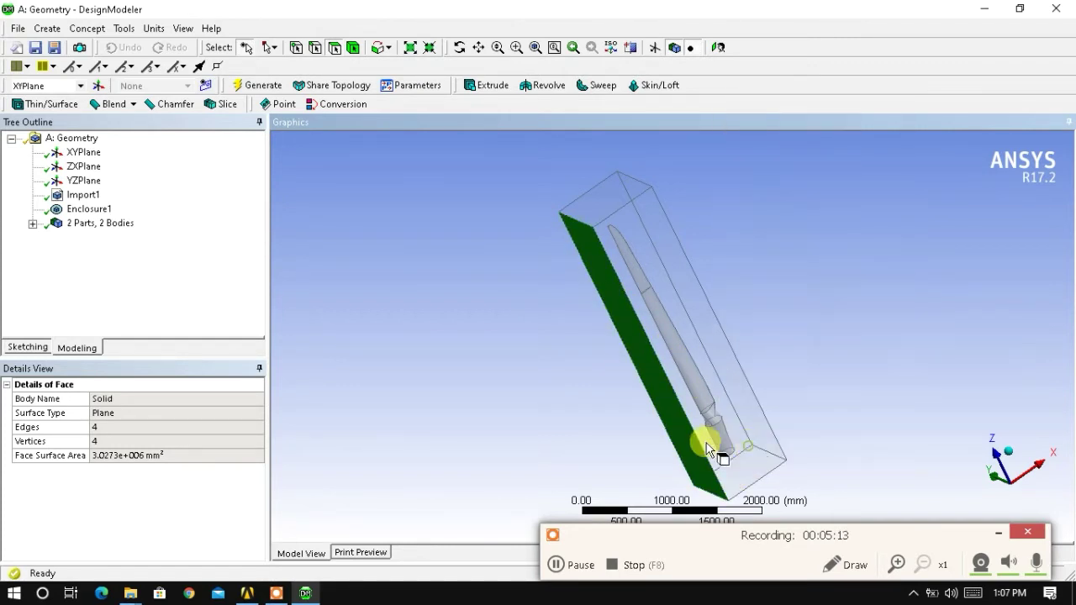
left_click(194, 398)
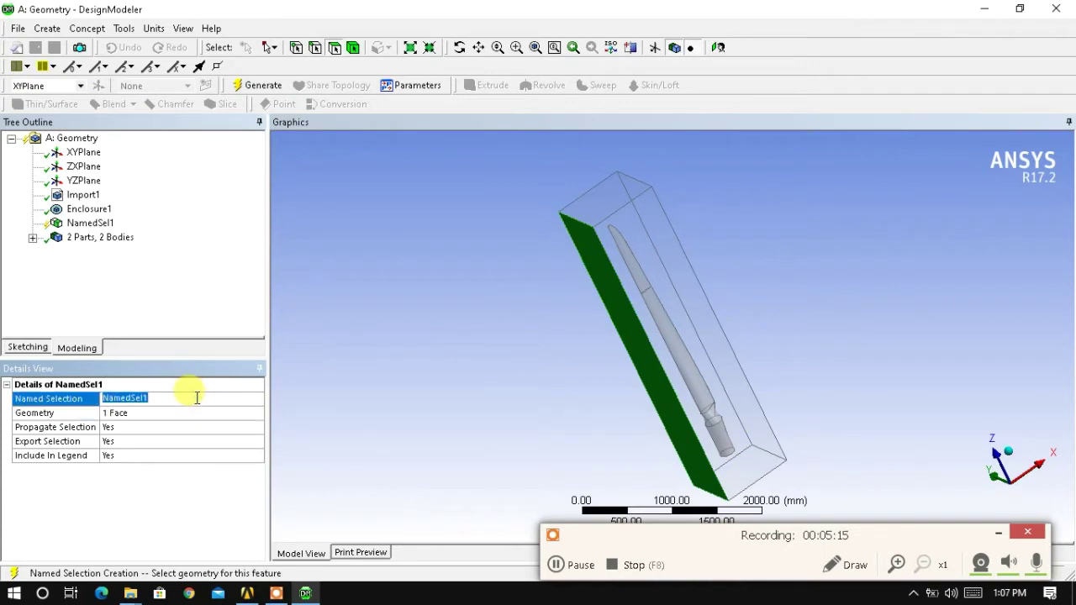
type("i")
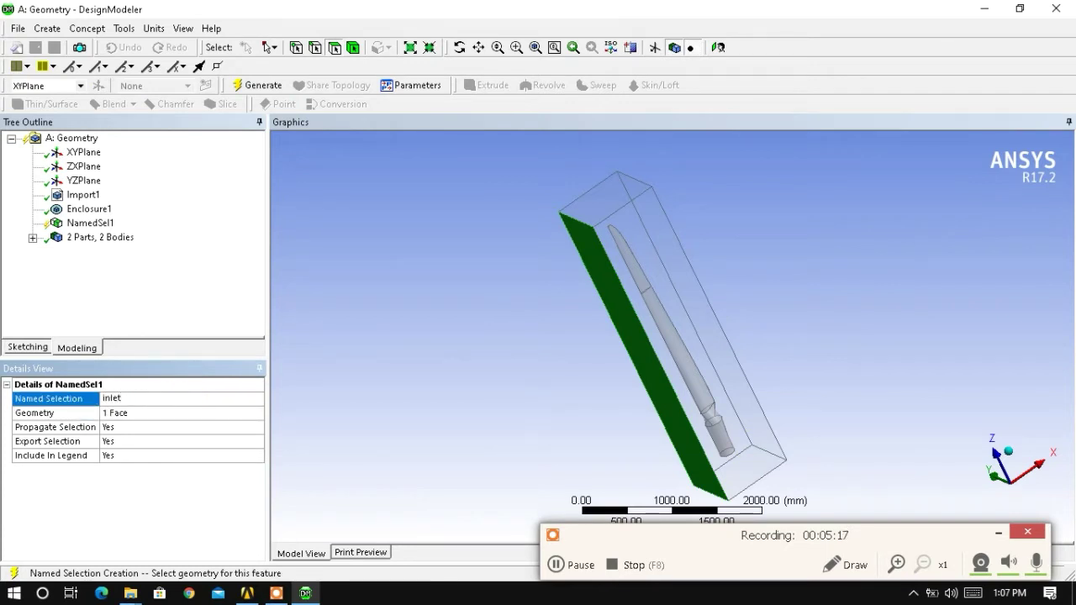
type("nlet")
left_click(257, 85)
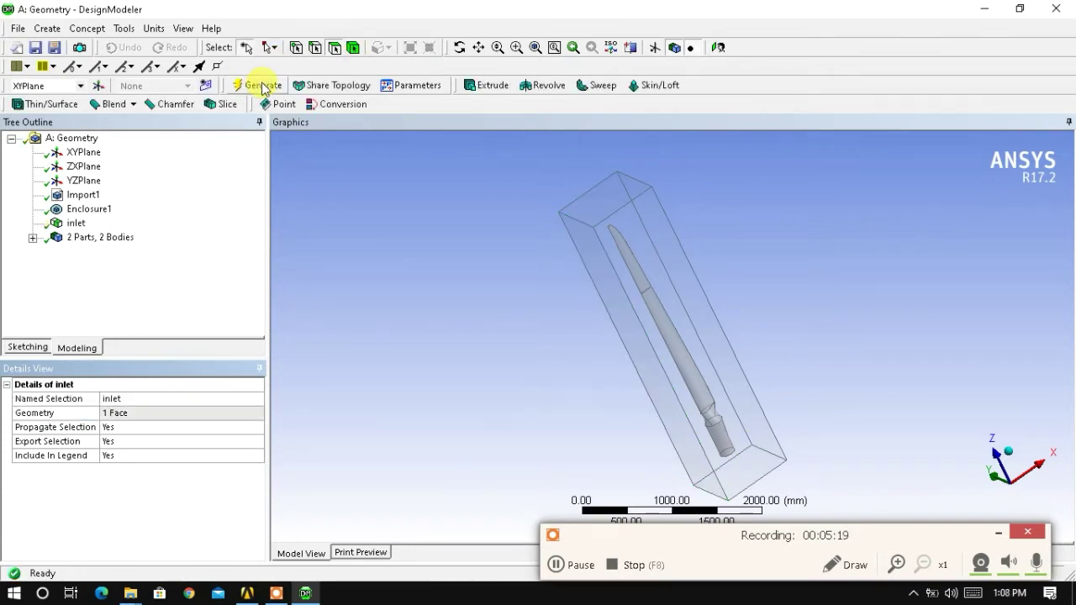
Create a named selection called outlet on the enclosure face opposite the inlet and generate it
middle_click_drag(720, 331, 691, 330)
left_click(712, 313)
right_click(708, 316)
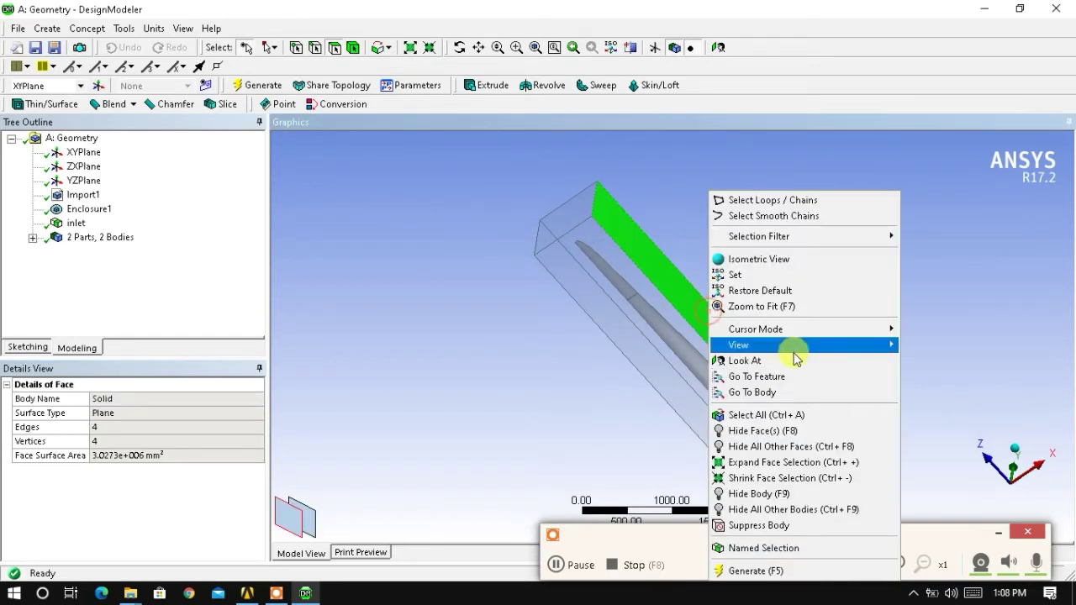
left_click(745, 548)
left_click(143, 398)
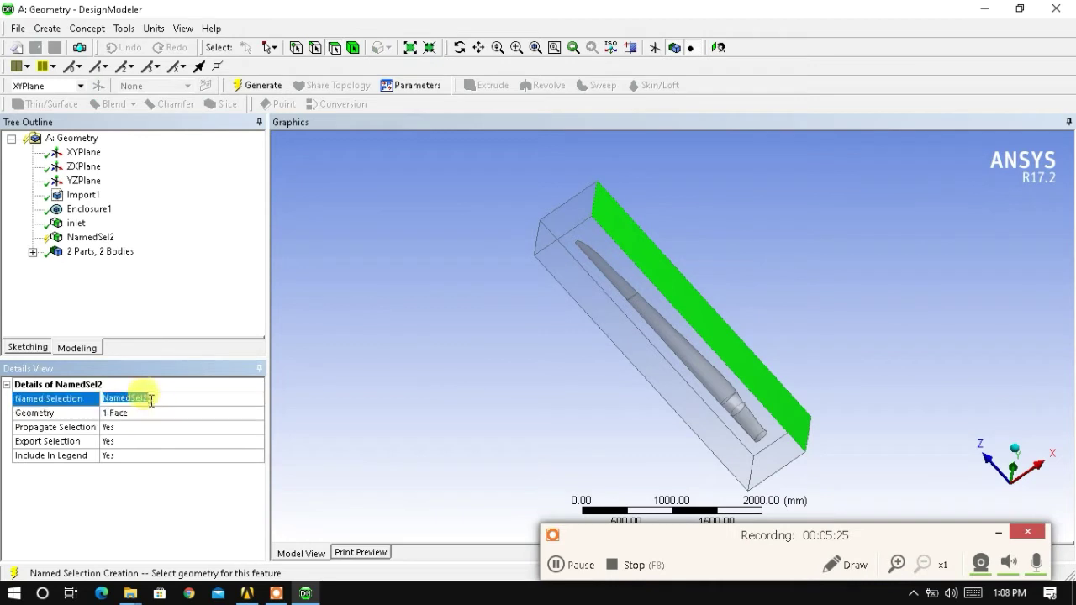
type("outlet")
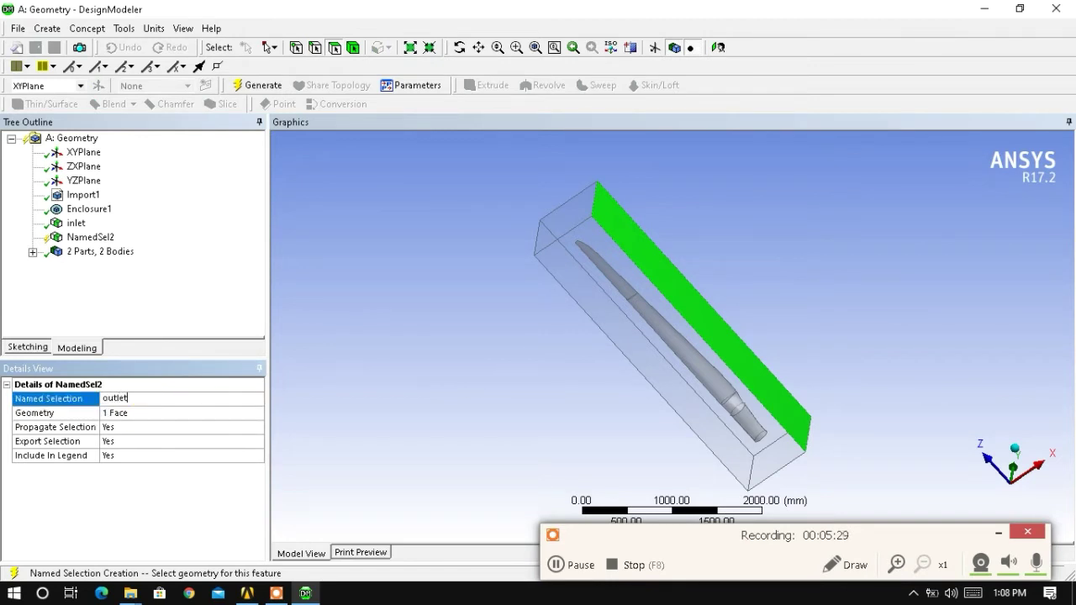
key("Return")
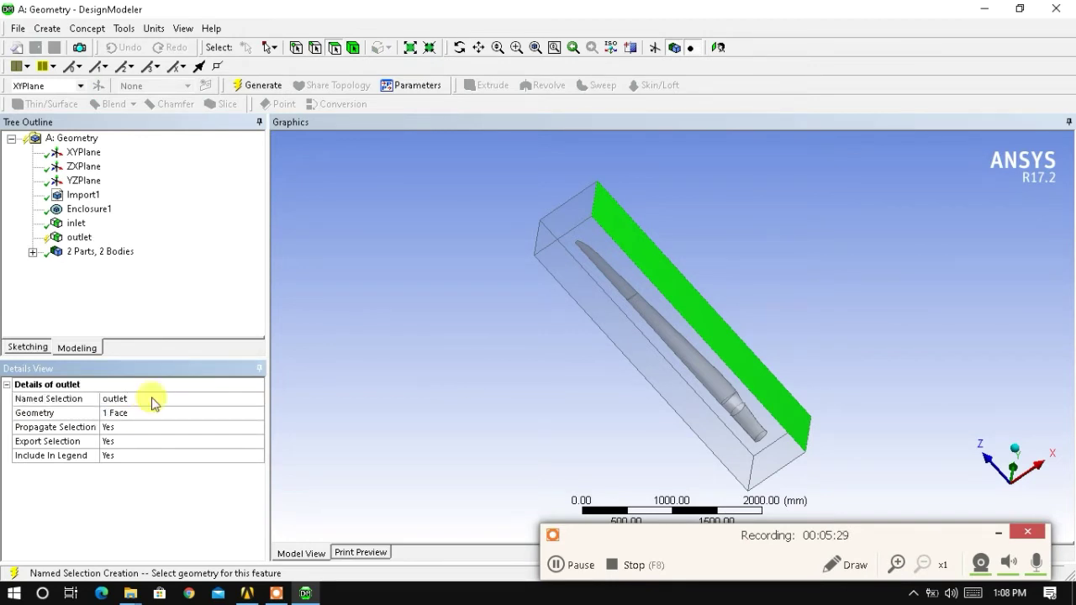
left_click(278, 87)
Create a named selection called farfield from the enclosure's four outer faces other than inlet and outlet, and generate it
middle_click_drag(541, 382, 648, 390)
left_click(693, 360)
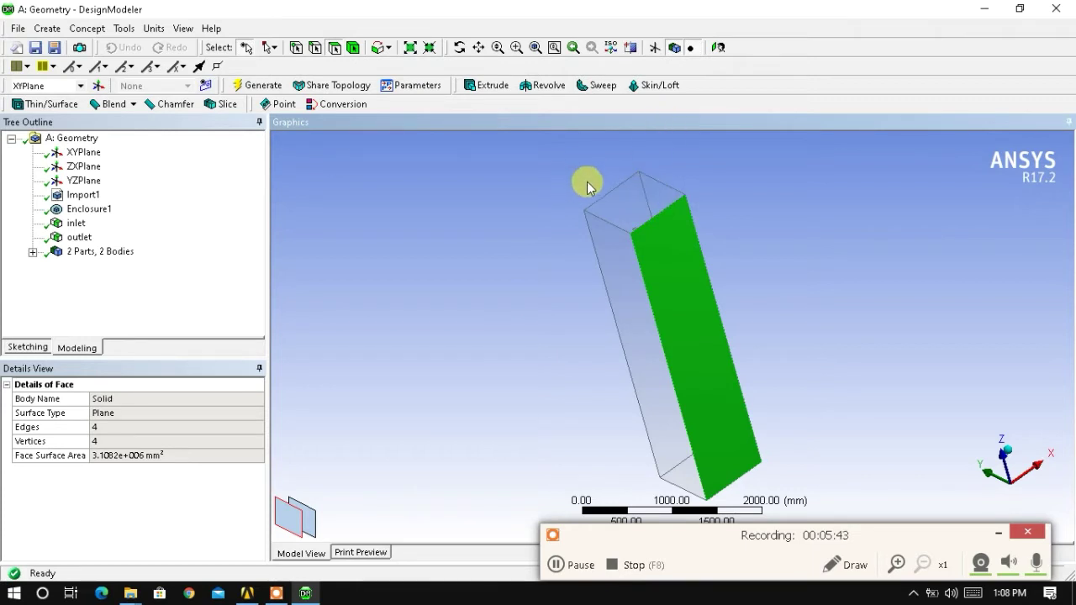
left_click(646, 221, "ctrl")
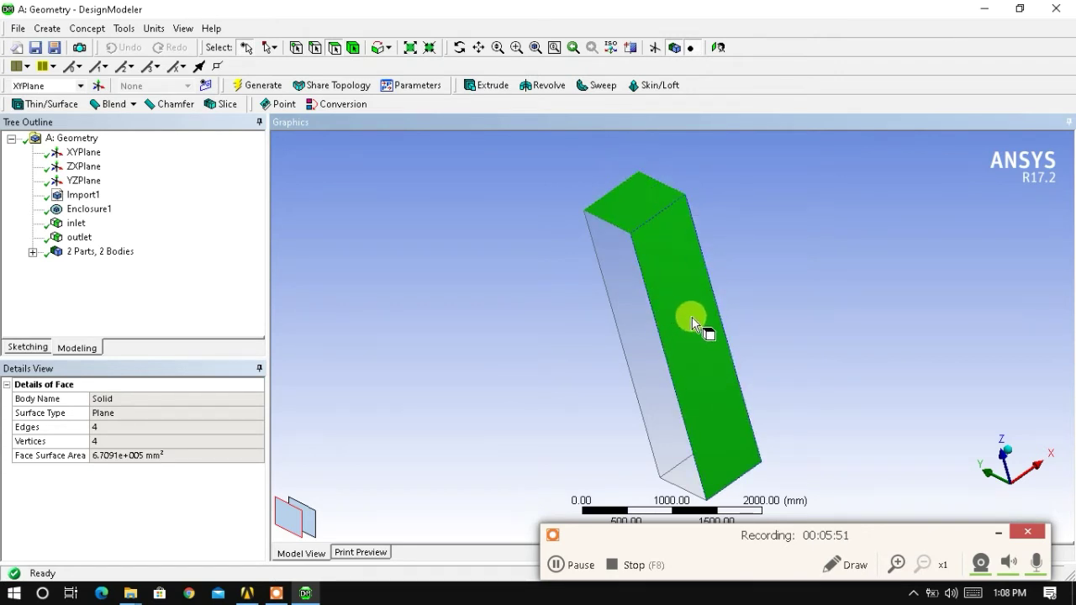
mouse_move(719, 443)
middle_mouse_down("ctrl")
mouse_move(774, 391)
mouse_move(715, 449)
middle_mouse_up("ctrl")
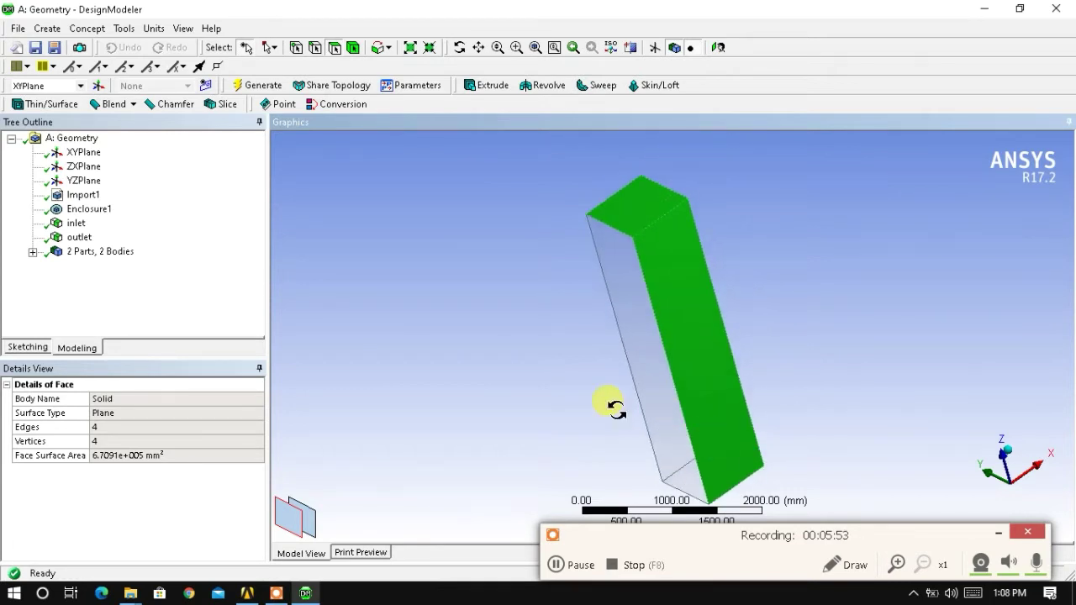
middle_click_drag(613, 409, 819, 327)
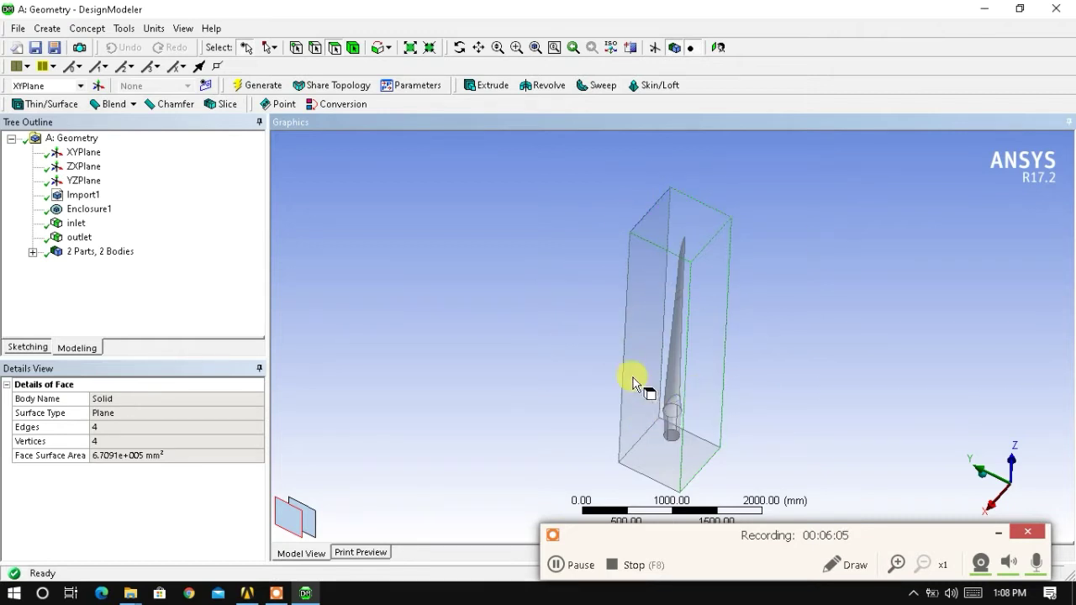
mouse_move(712, 300)
middle_mouse_down()
mouse_move(714, 271)
mouse_move(706, 324)
mouse_move(699, 279)
mouse_move(740, 315)
mouse_move(696, 291)
middle_mouse_up()
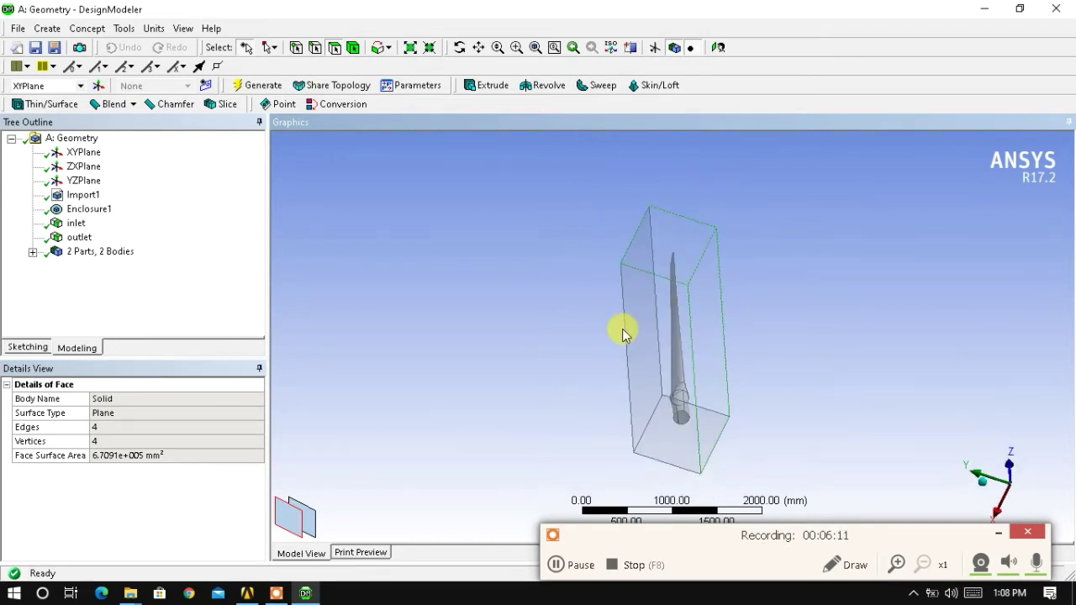
left_click(642, 296)
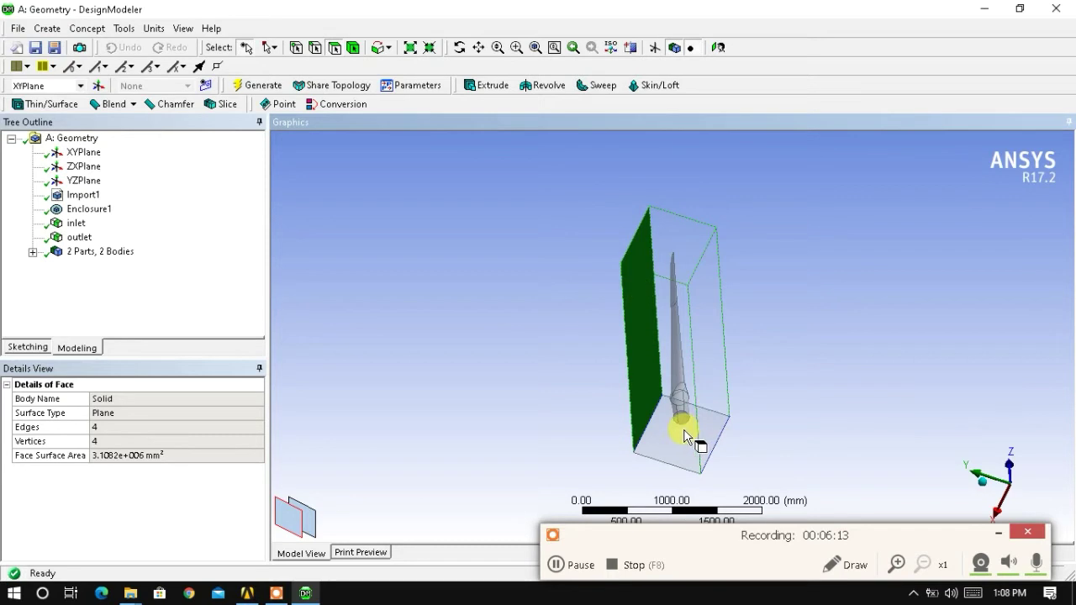
left_click(684, 434)
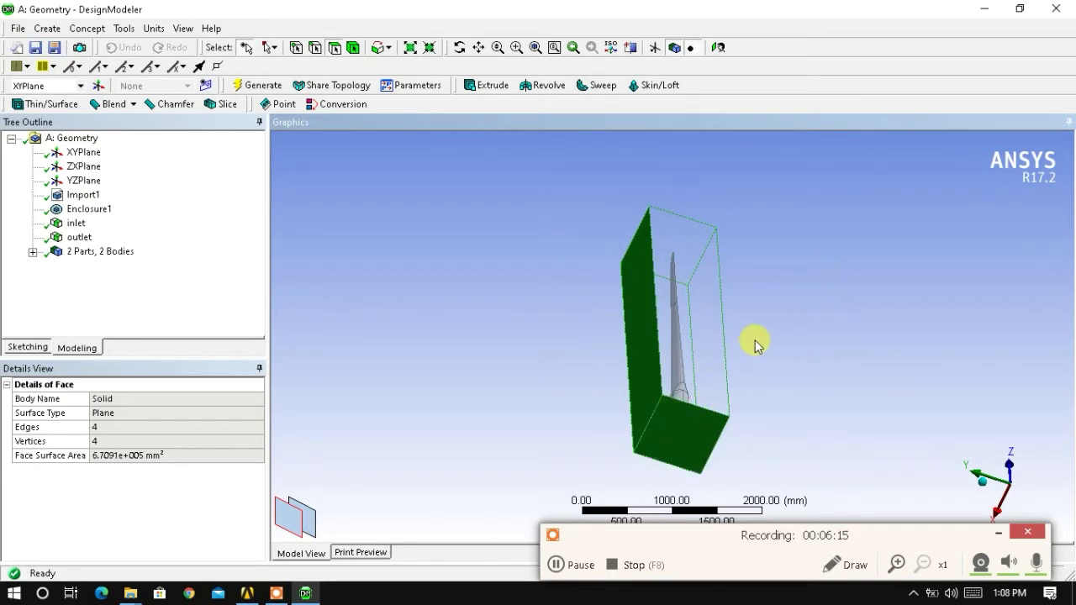
middle_click_drag(754, 341, 605, 360)
right_click(715, 323)
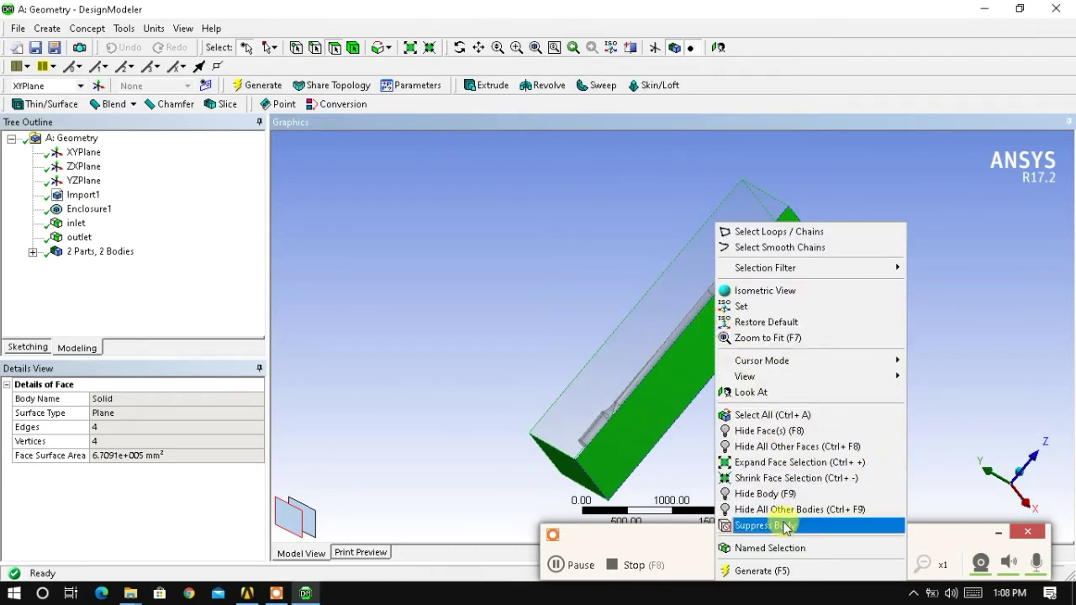
left_click(799, 549)
left_click(174, 416)
left_click(152, 397)
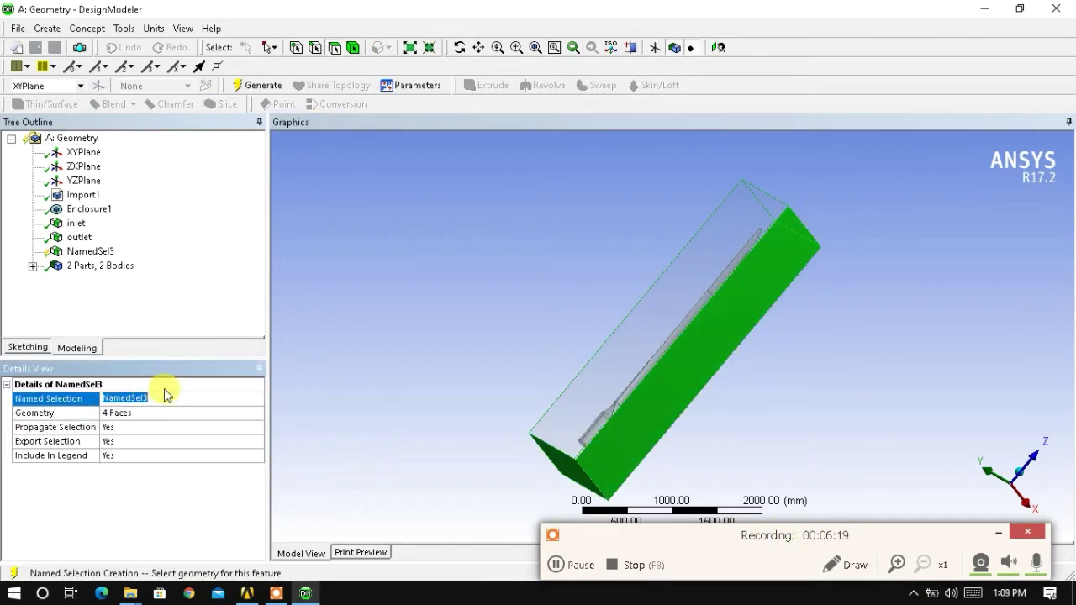
type("farfield")
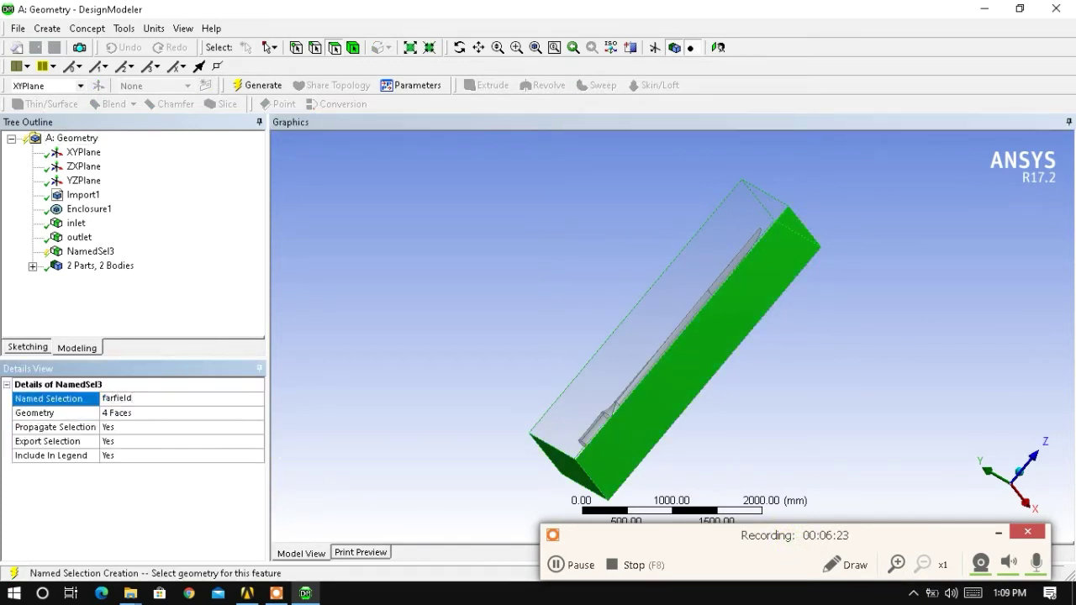
key("Return")
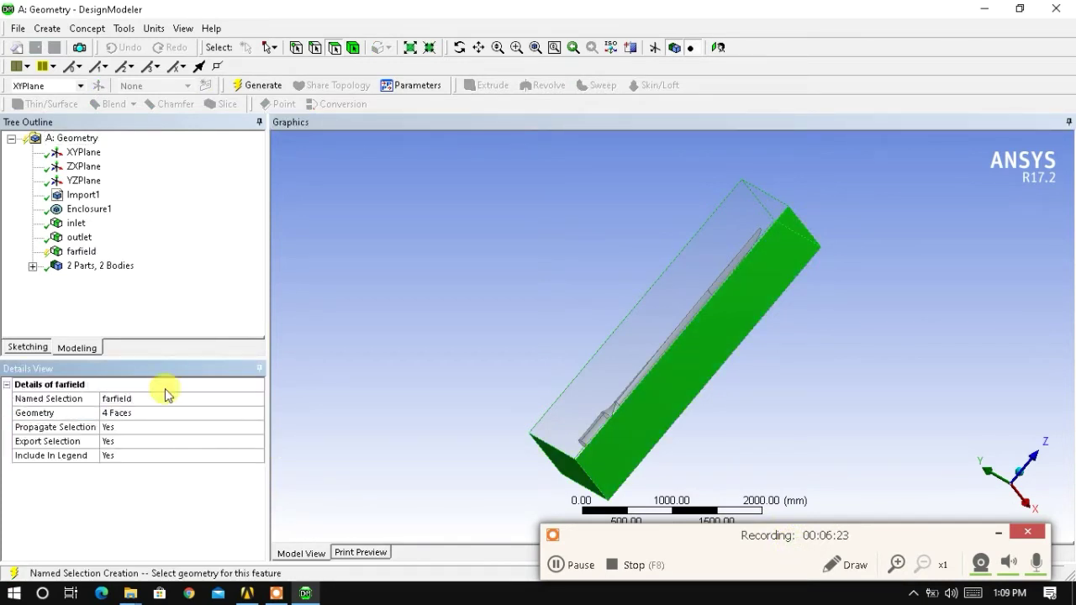
left_click(263, 85)
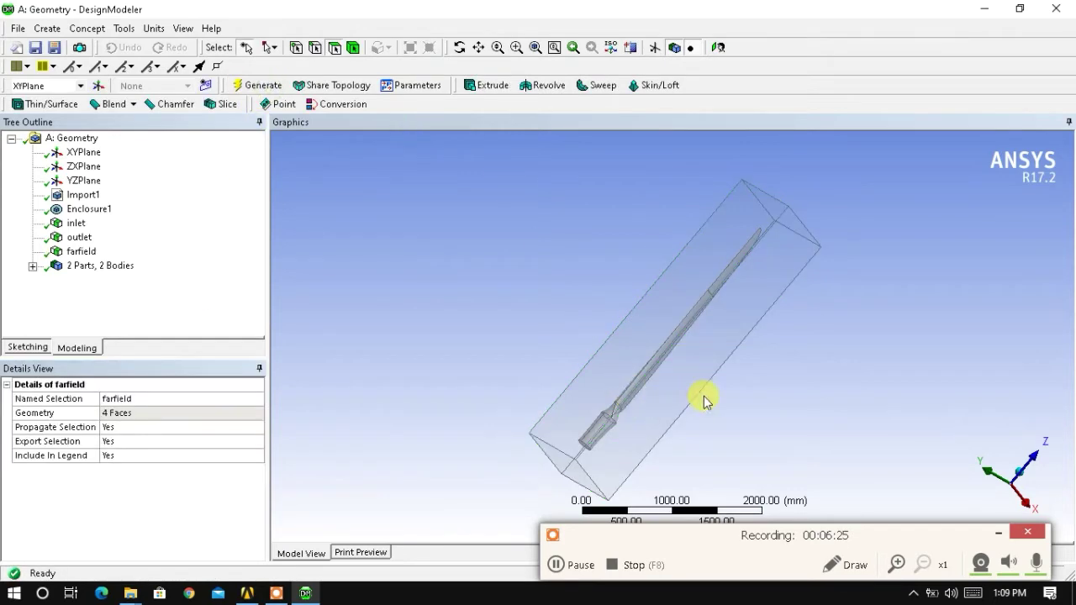
Rename the enclosure body in the parts and bodies list to Fluid
mouse_move(729, 360)
middle_mouse_down()
mouse_move(547, 264)
mouse_move(631, 314)
mouse_move(819, 353)
mouse_move(745, 359)
mouse_move(757, 353)
mouse_move(728, 367)
mouse_move(630, 361)
mouse_move(726, 353)
middle_mouse_up()
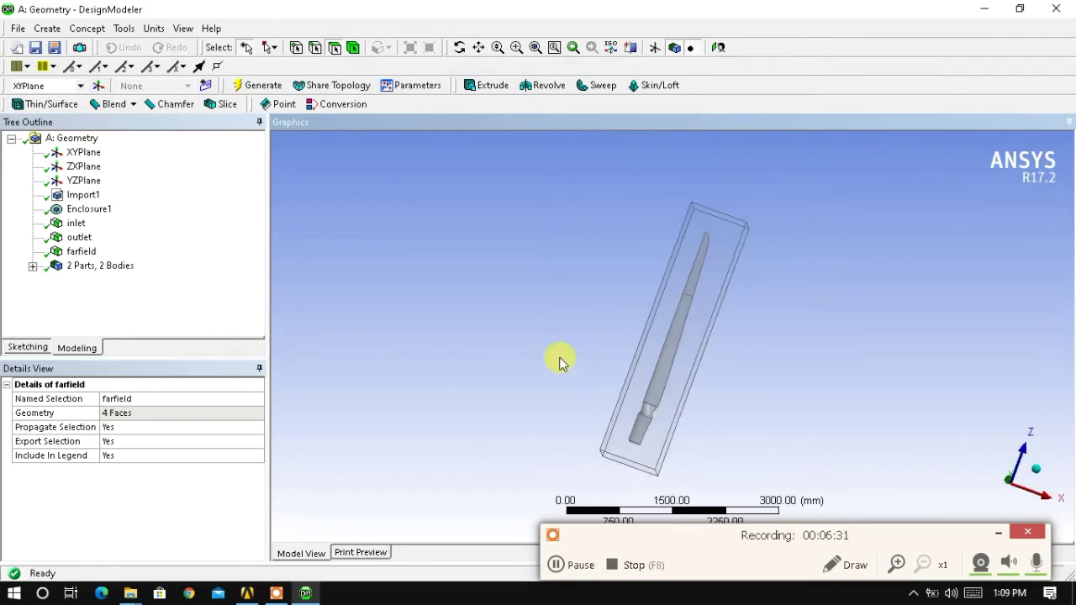
middle_click_drag(560, 360, 707, 402)
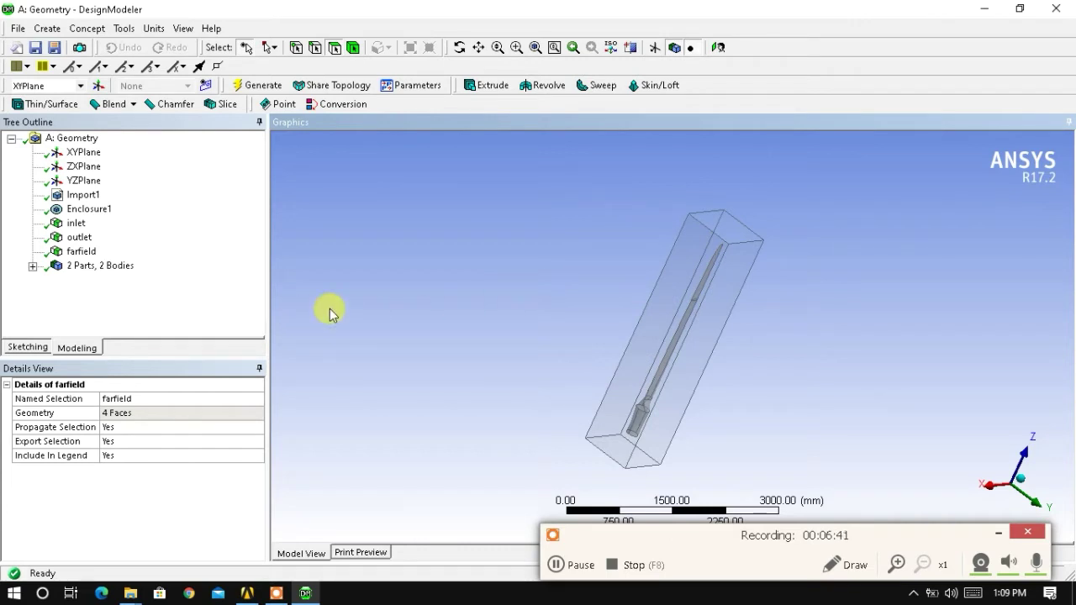
left_click(31, 266)
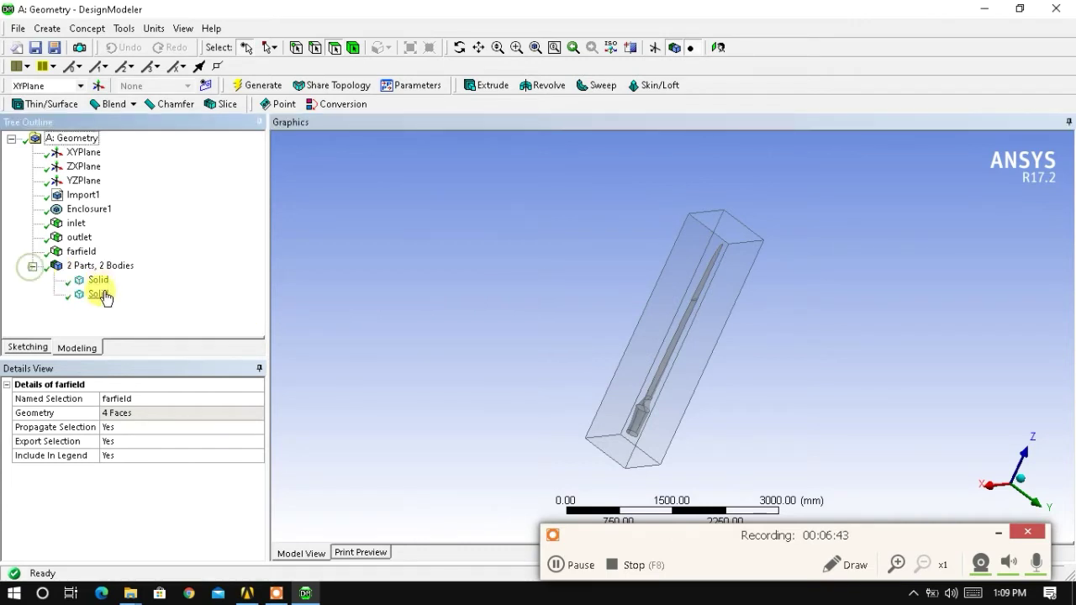
left_click(99, 294)
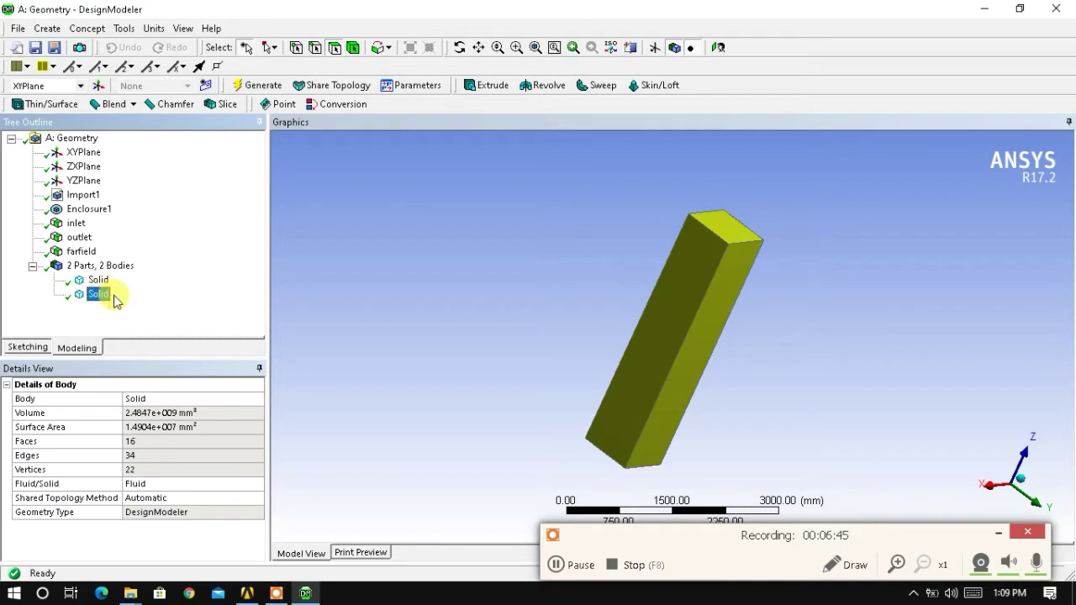
right_click(102, 296)
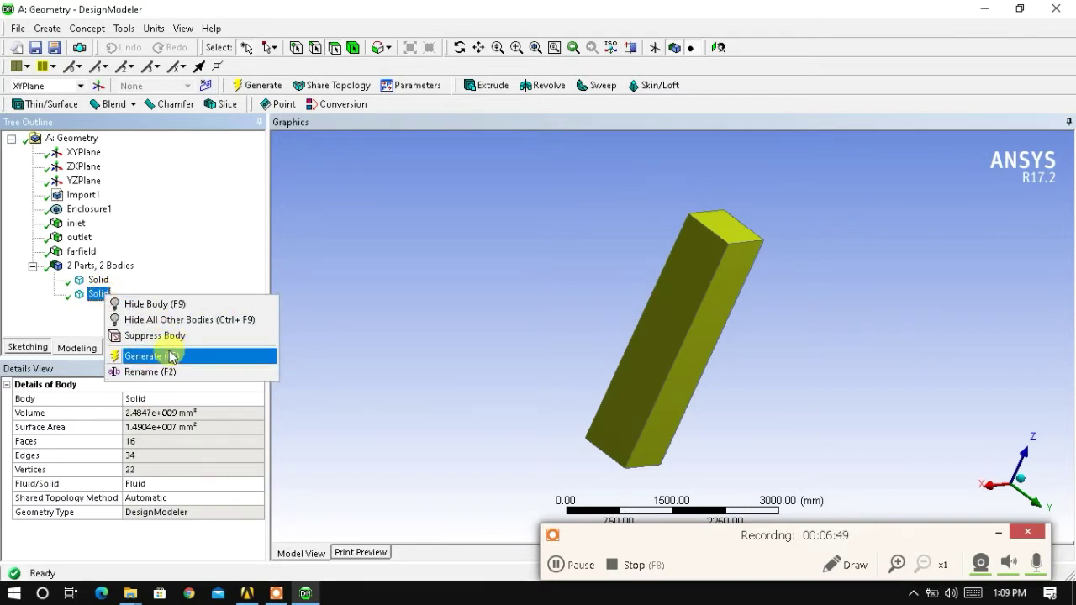
left_click(95, 296)
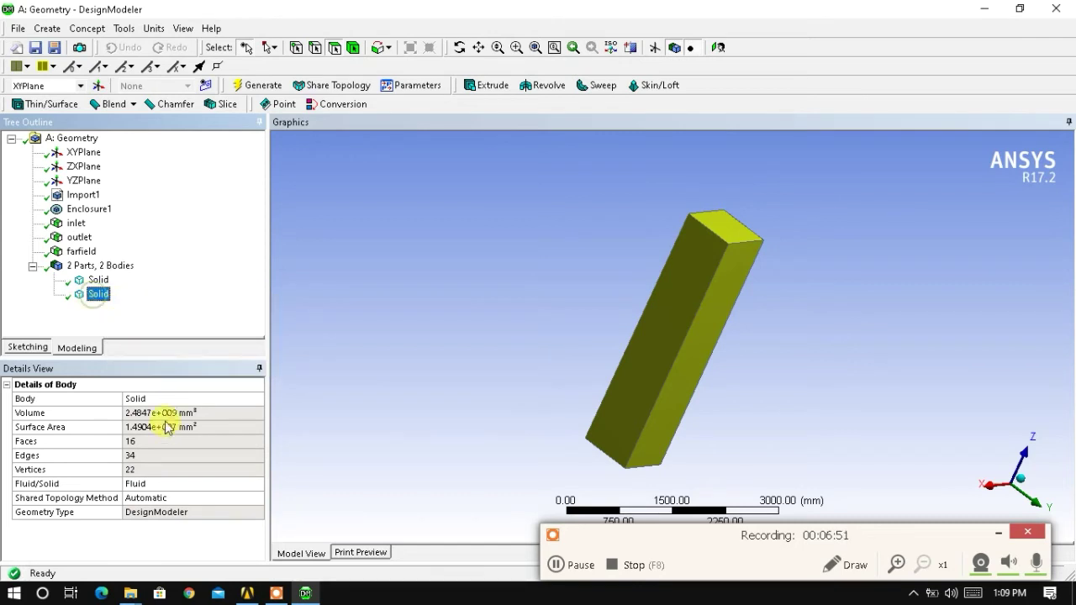
left_click(159, 398)
type("f")
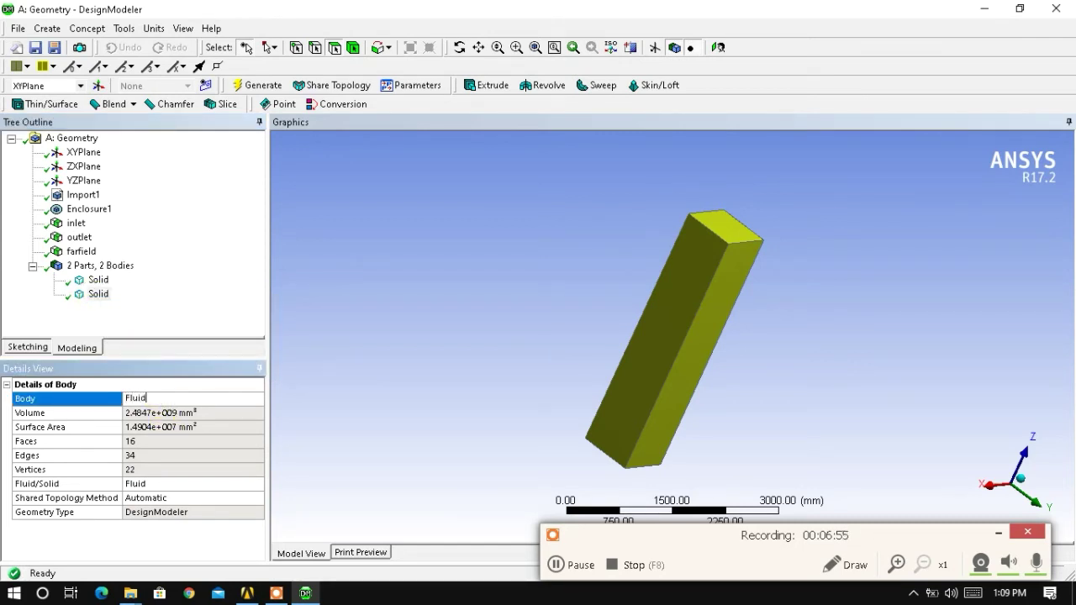
key("Return")
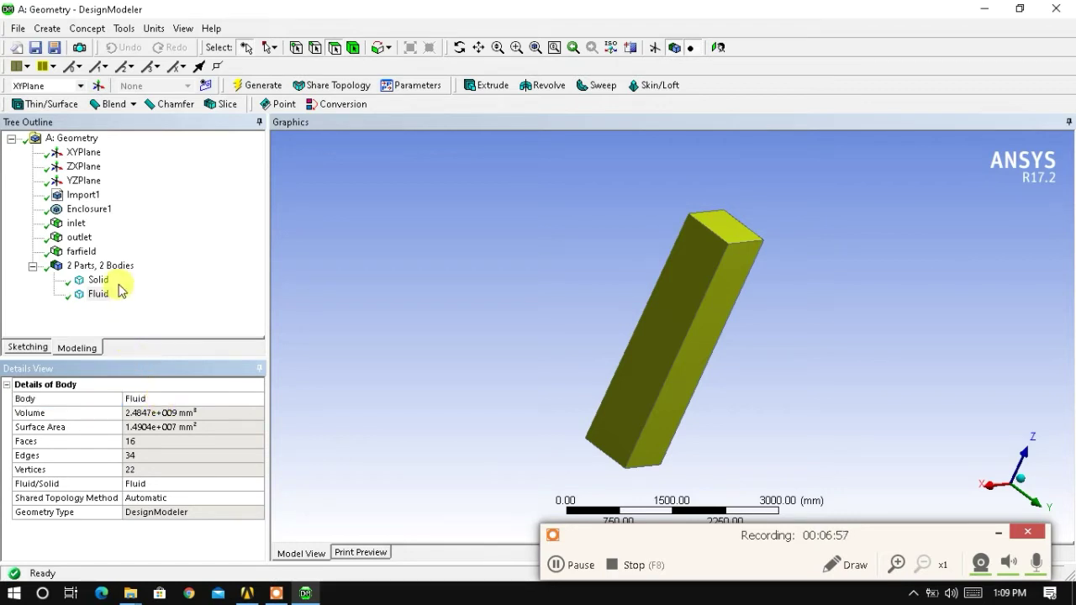
Add a Boolean feature with the blade's Solid body preselected as tool body and set its operation to Subtract
left_click(113, 280)
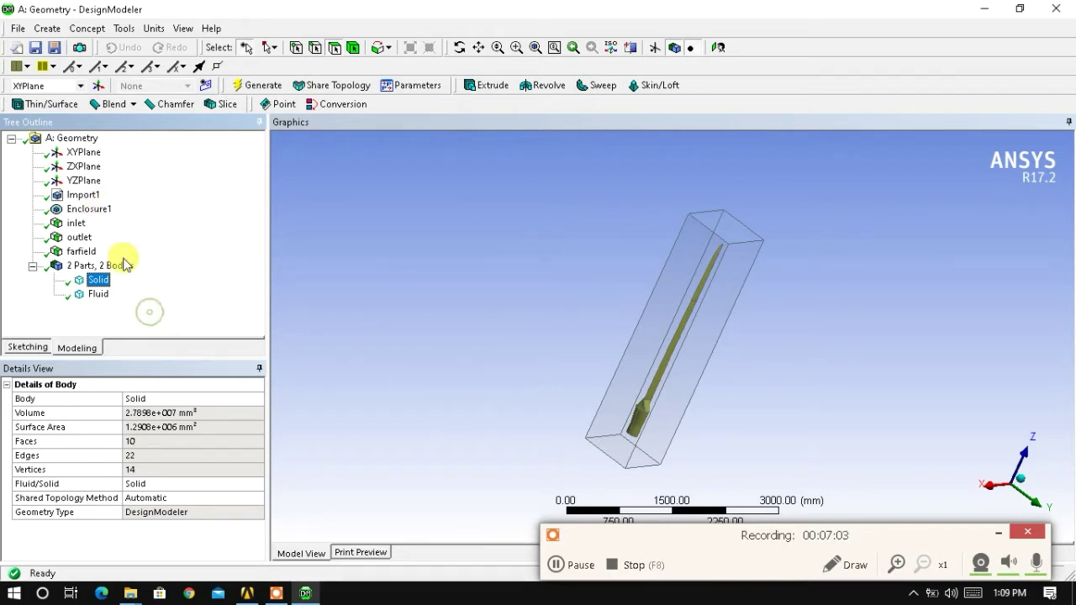
left_click(356, 245)
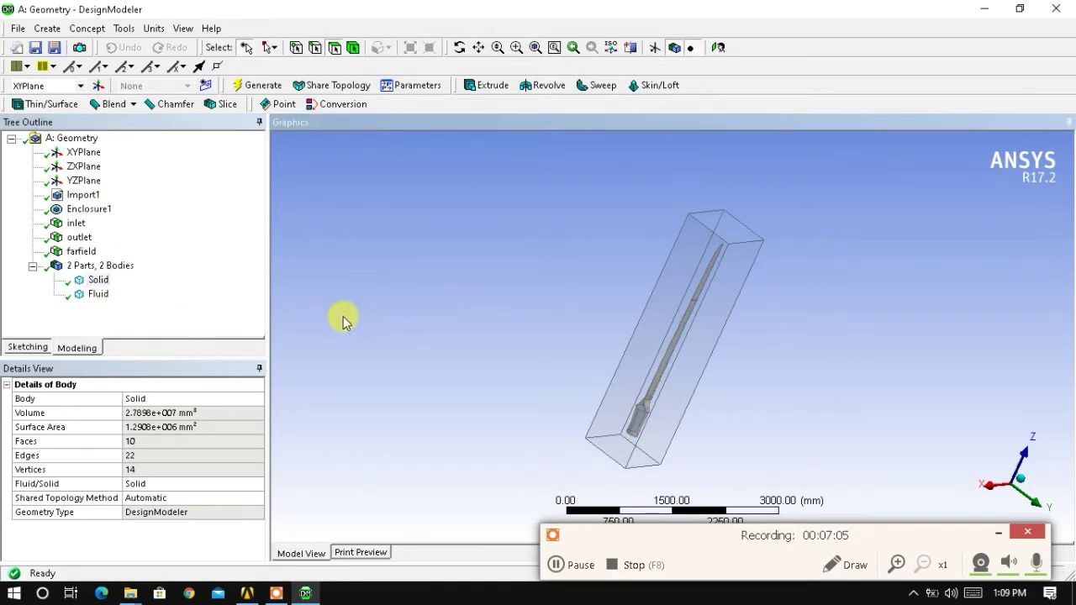
left_click(94, 280)
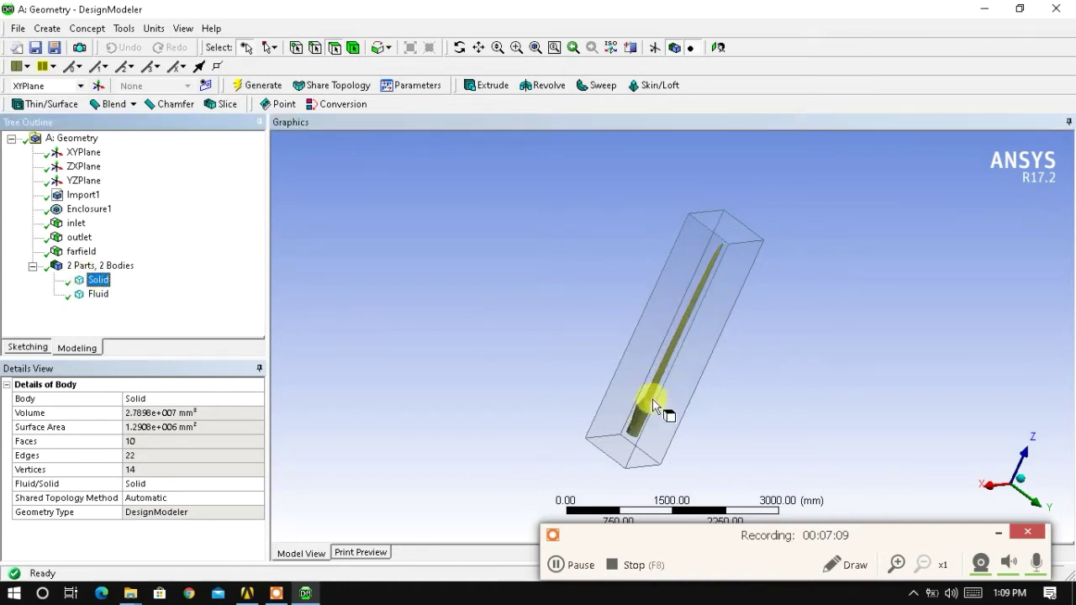
left_click(47, 28)
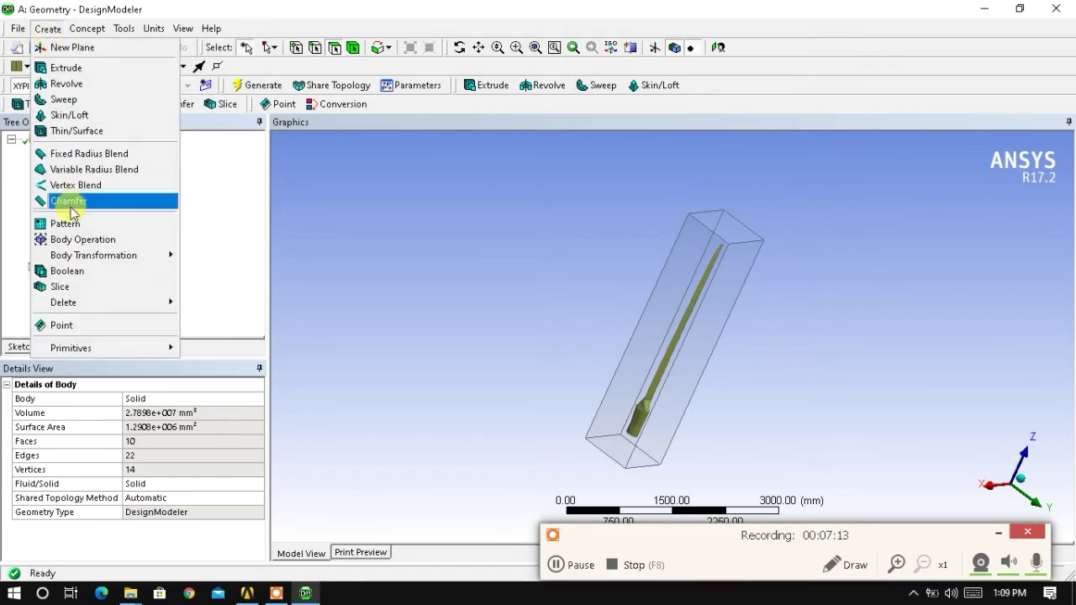
left_click(98, 280)
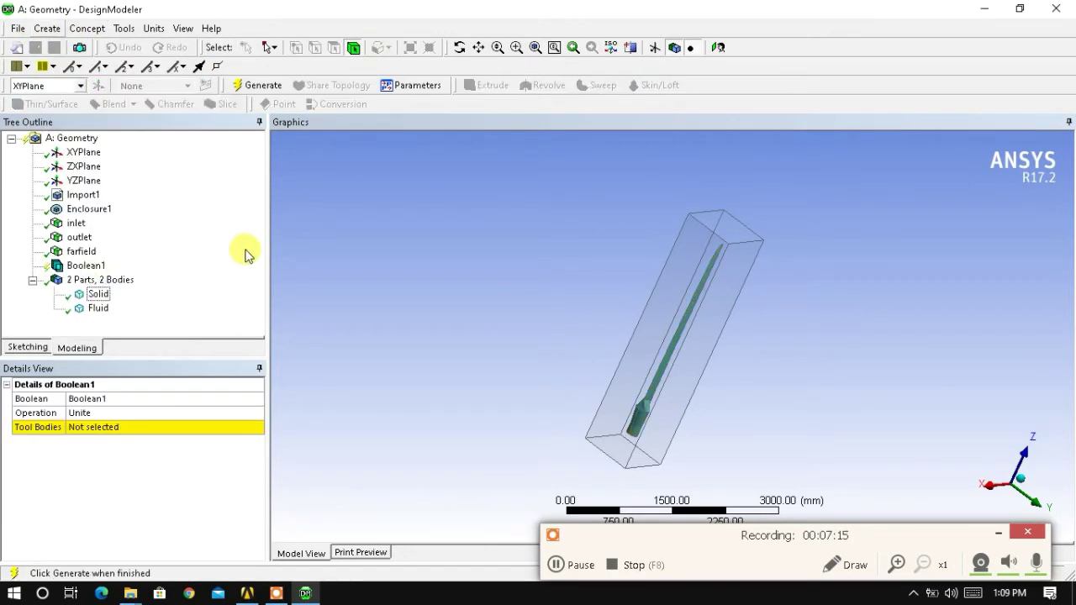
left_click(139, 426)
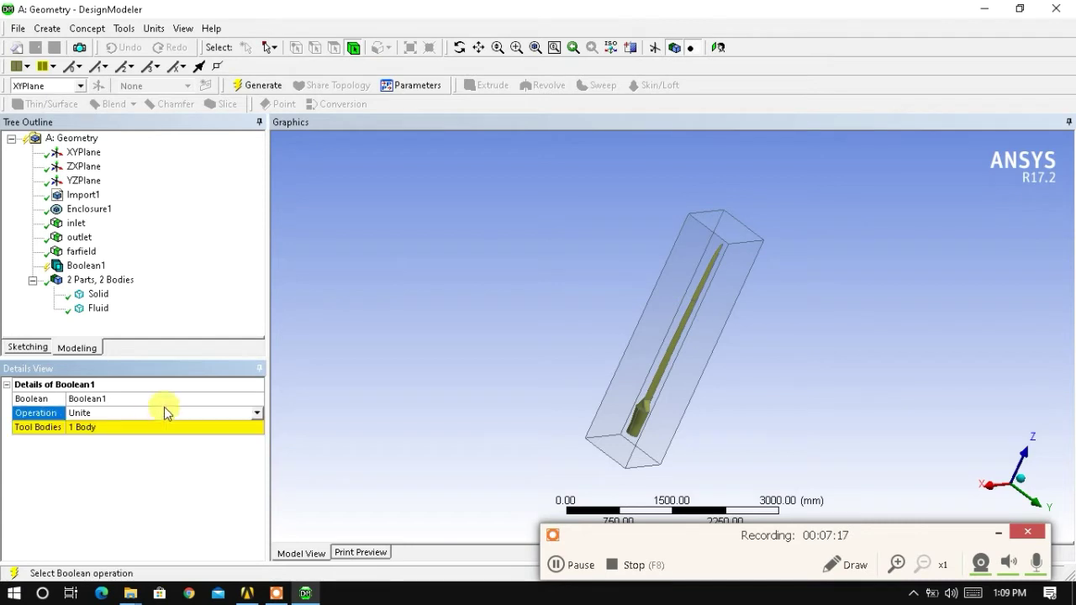
left_click(257, 414)
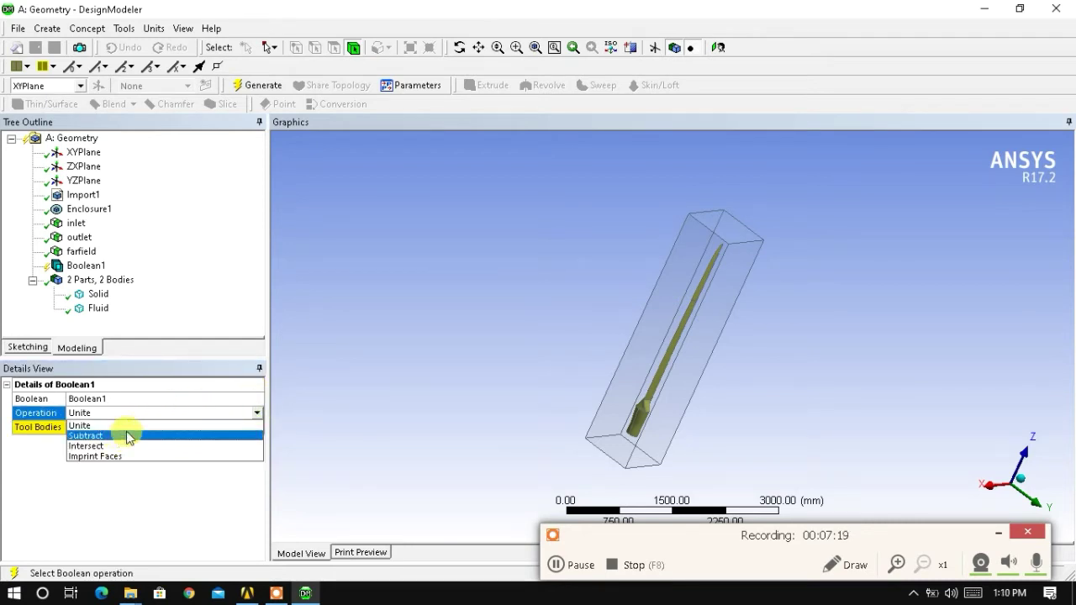
left_click(127, 436)
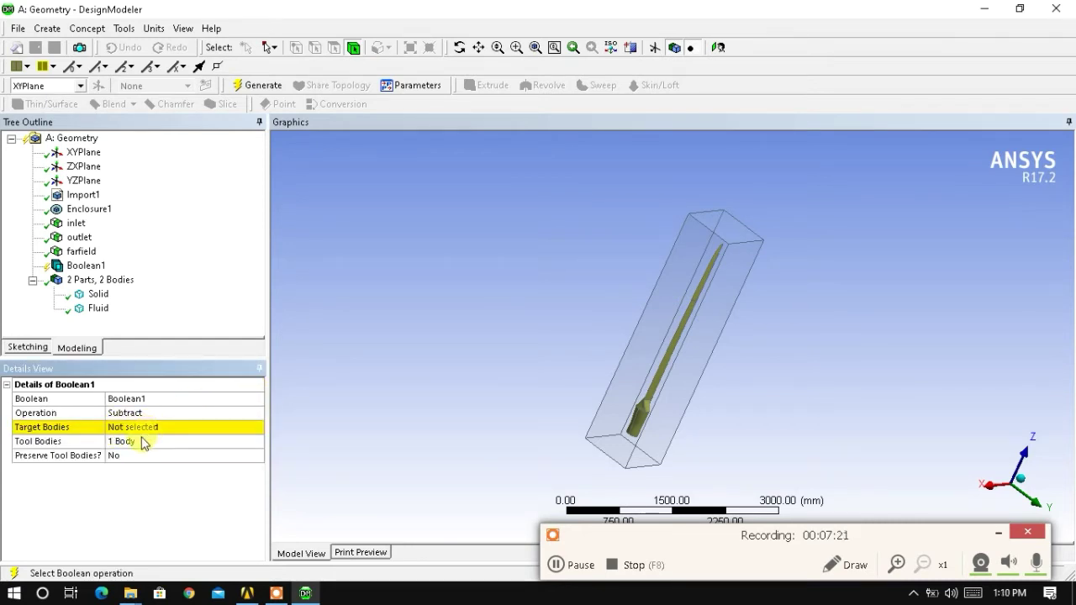
Assign Fluid as the Boolean's target body and the blade's Solid as its tool body, and generate the subtraction
left_click(143, 426)
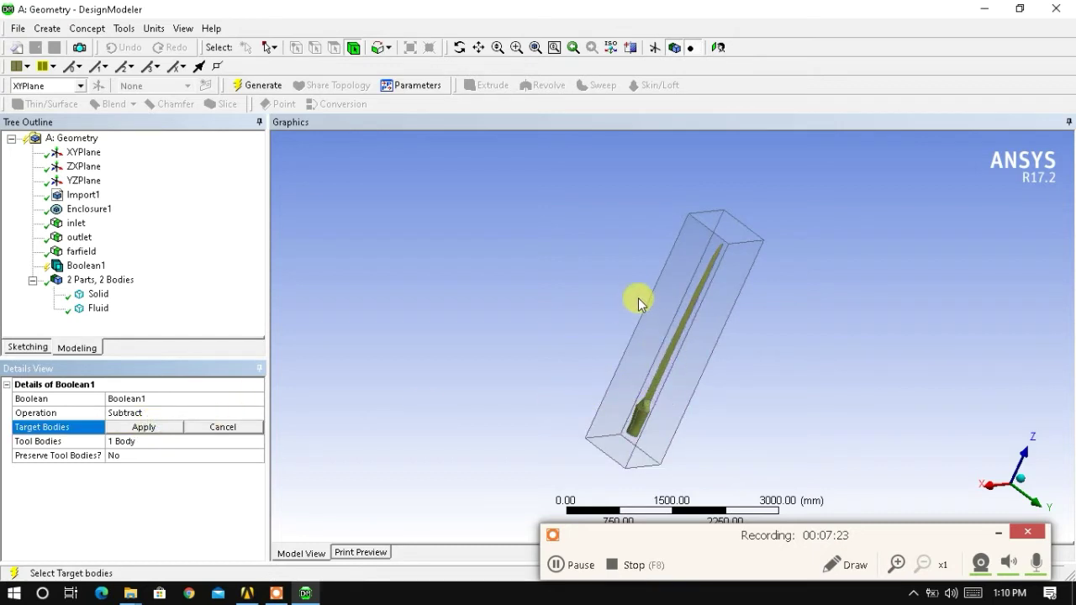
left_click(96, 307)
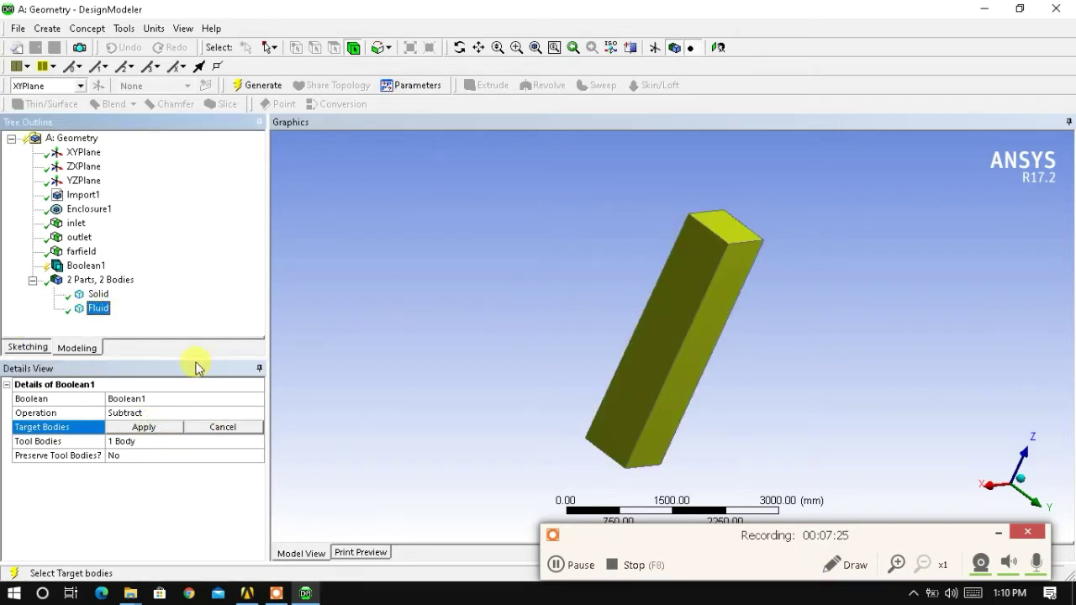
left_click(143, 427)
left_click(169, 443)
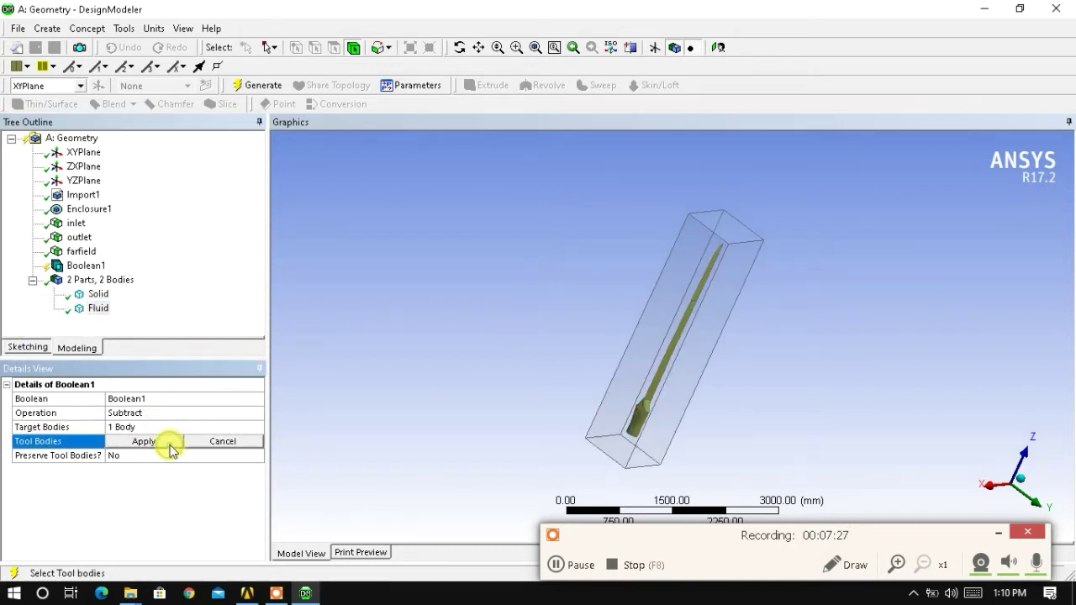
left_click(99, 296)
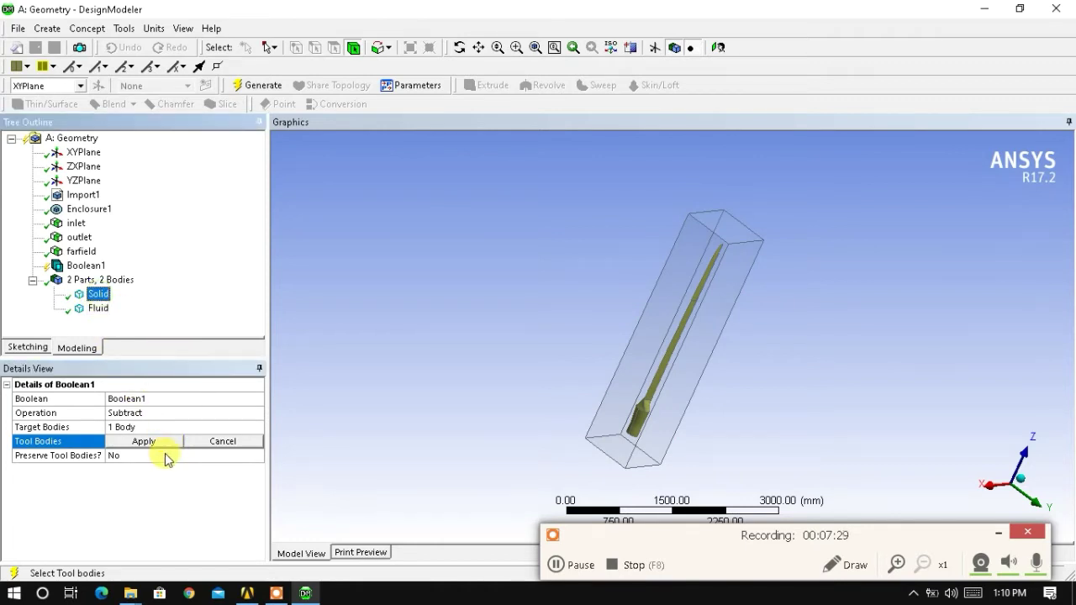
left_click(156, 444)
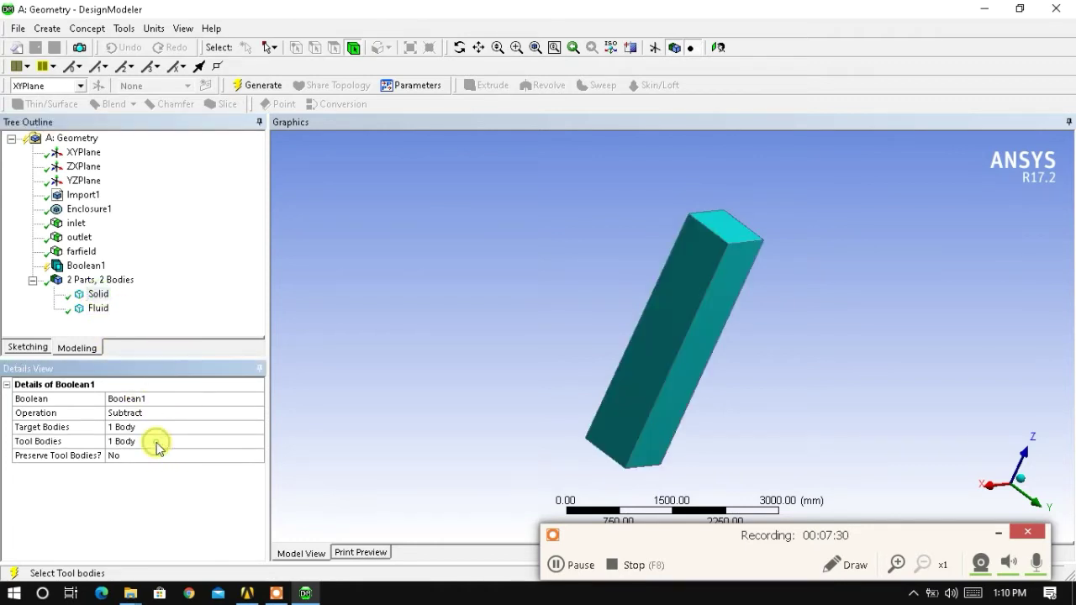
left_click(263, 90)
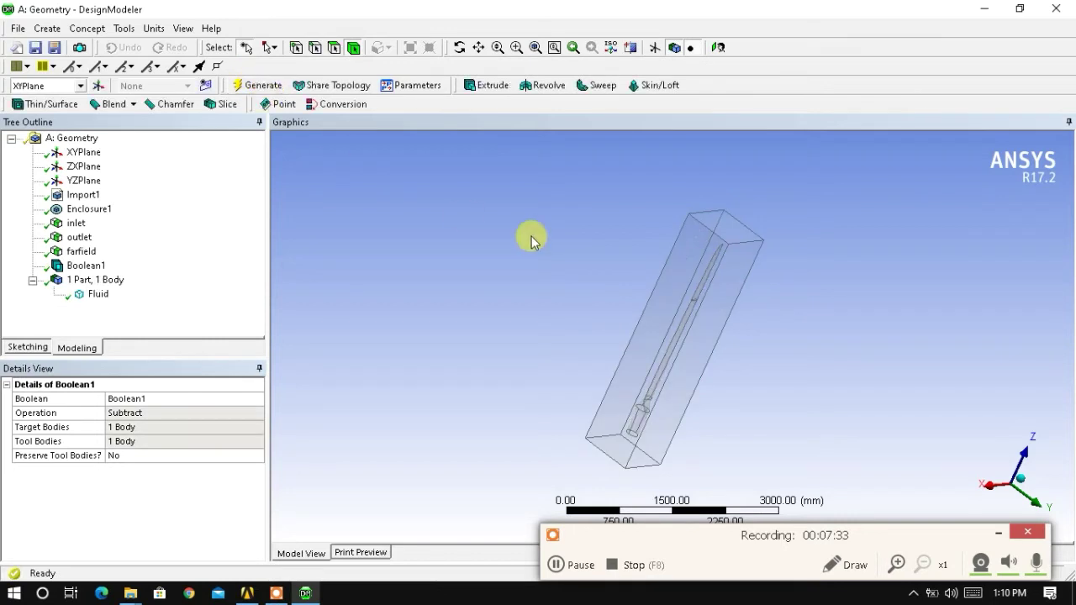
middle_click_drag(573, 337, 583, 309)
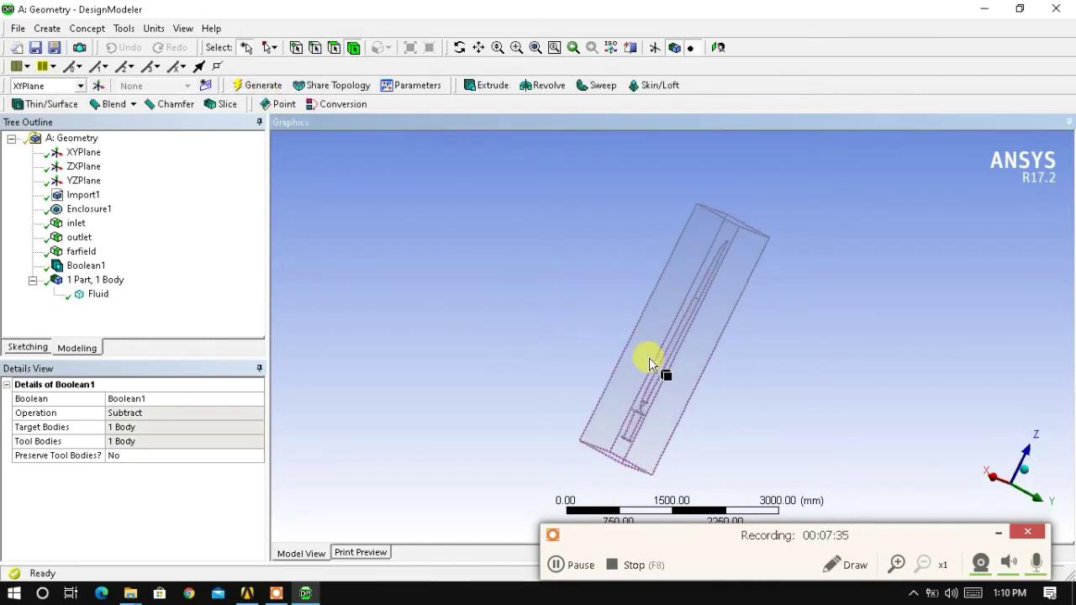
scroll(662, 352, "up", 5)
scroll(664, 356, "down", 5)
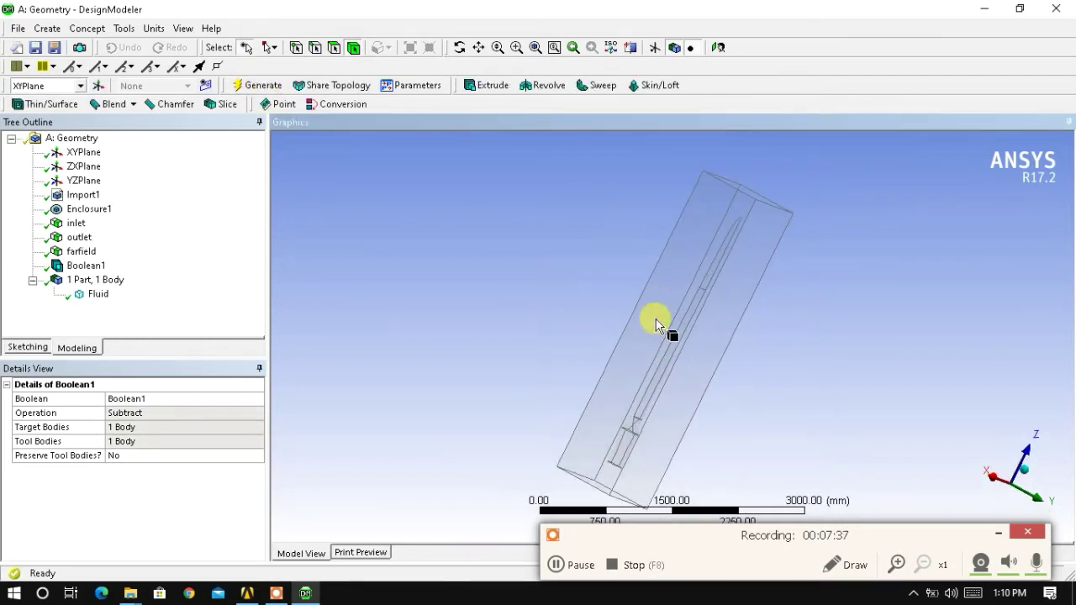
scroll(523, 384, "down", 2)
scroll(654, 361, "up", 2)
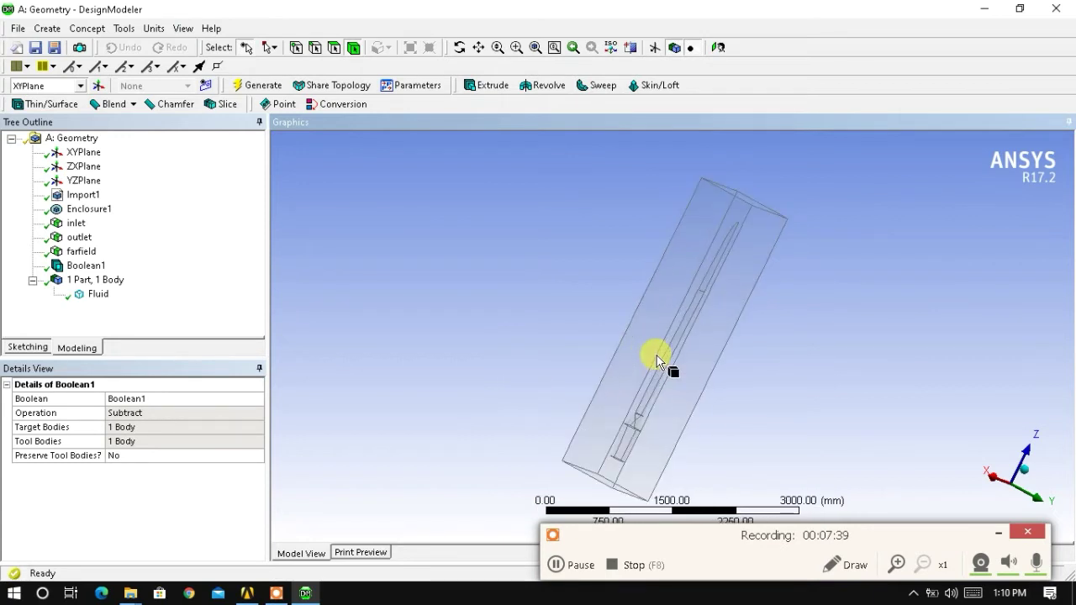
scroll(706, 414, "down", 1)
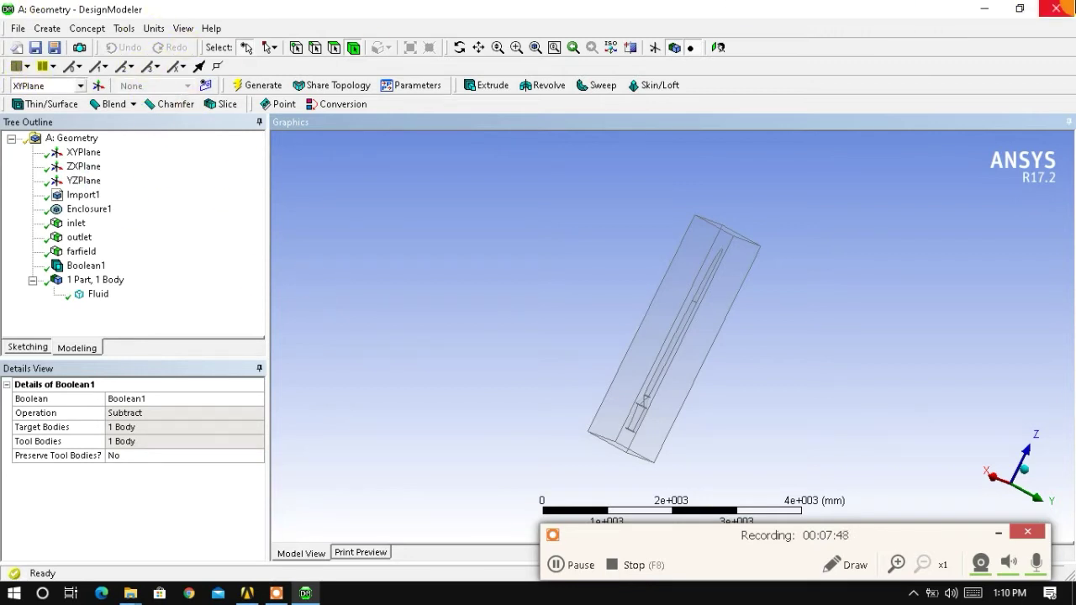
Close the geometry editor and add a Mesh component system beside the Geometry system in the Workbench project schematic
left_click(1072, 7)
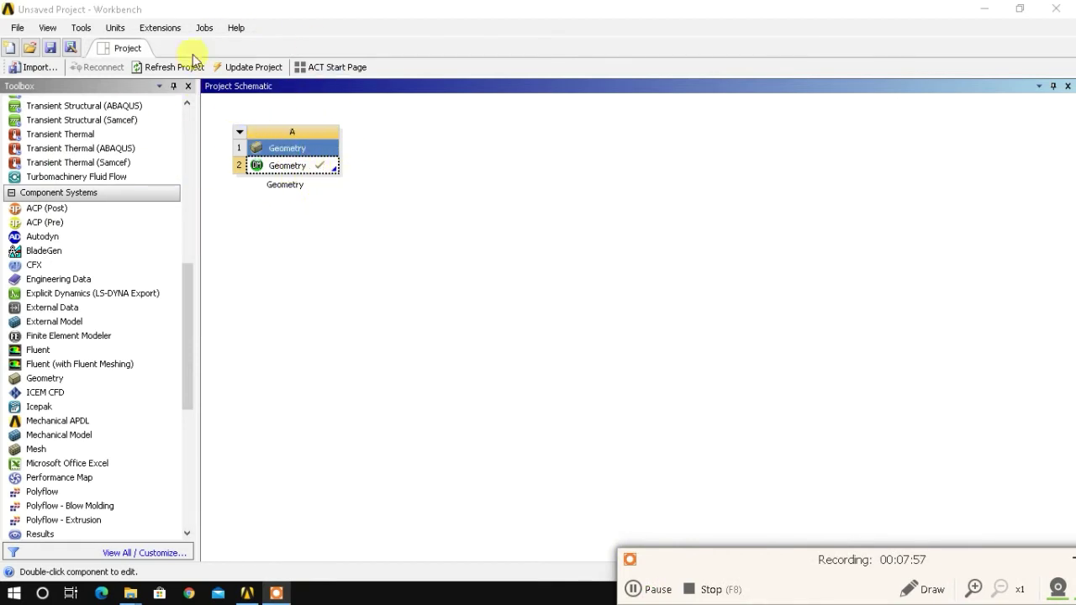
scroll(132, 433, "down", 2)
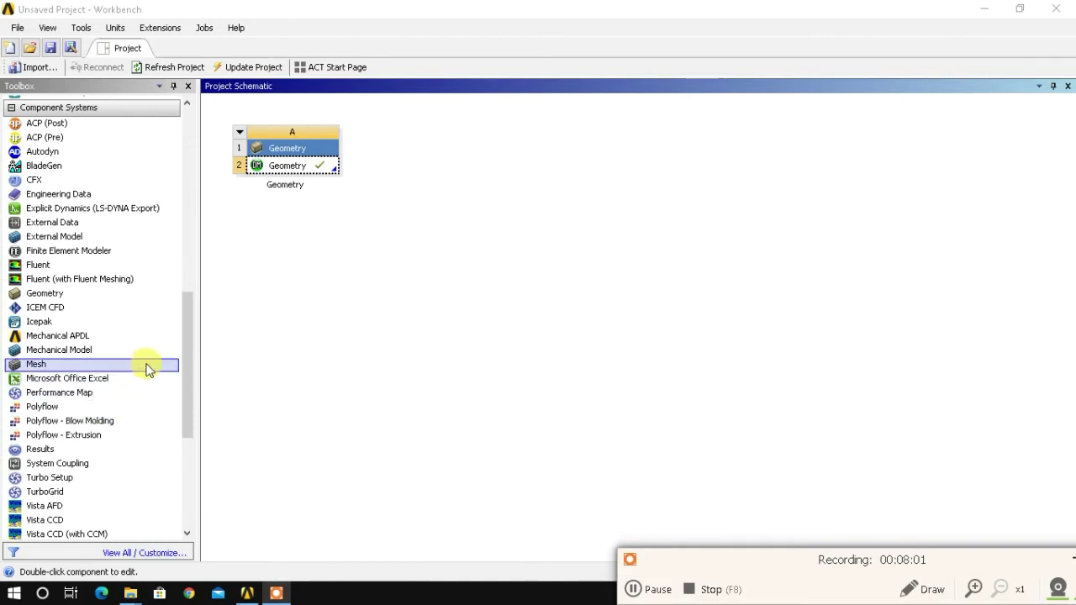
left_click_drag(147, 369, 435, 181)
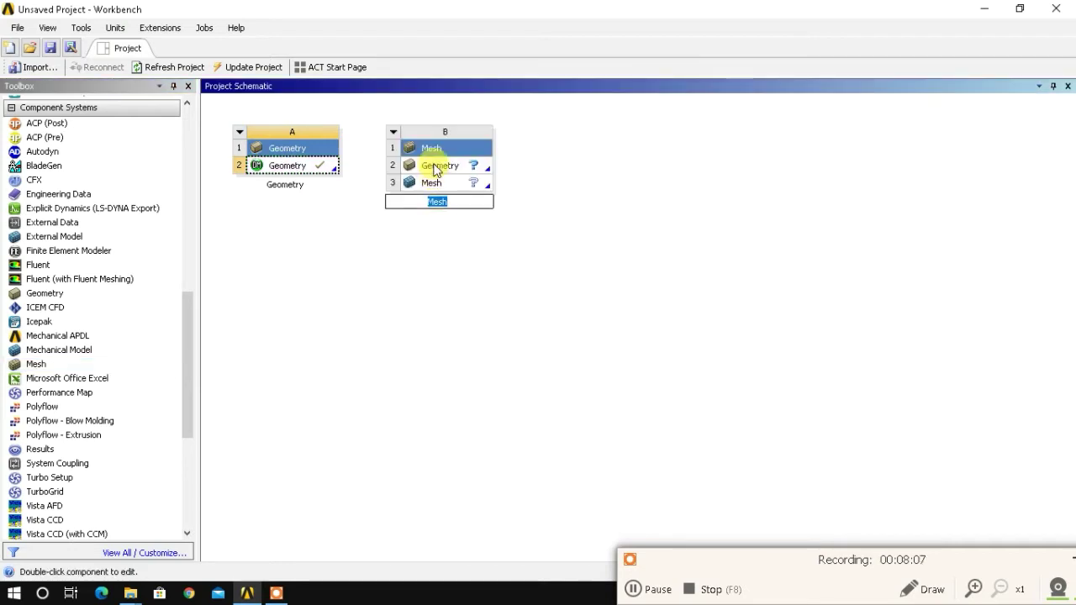
left_click(461, 264)
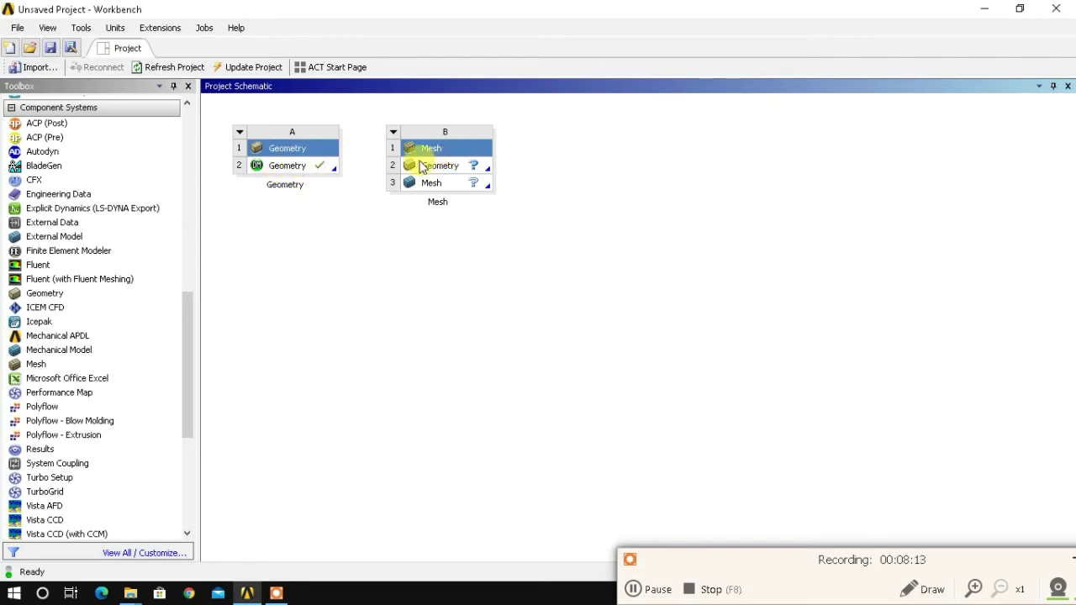
Link the Geometry cell of system A to the Geometry cell of the Mesh system
left_click(292, 168)
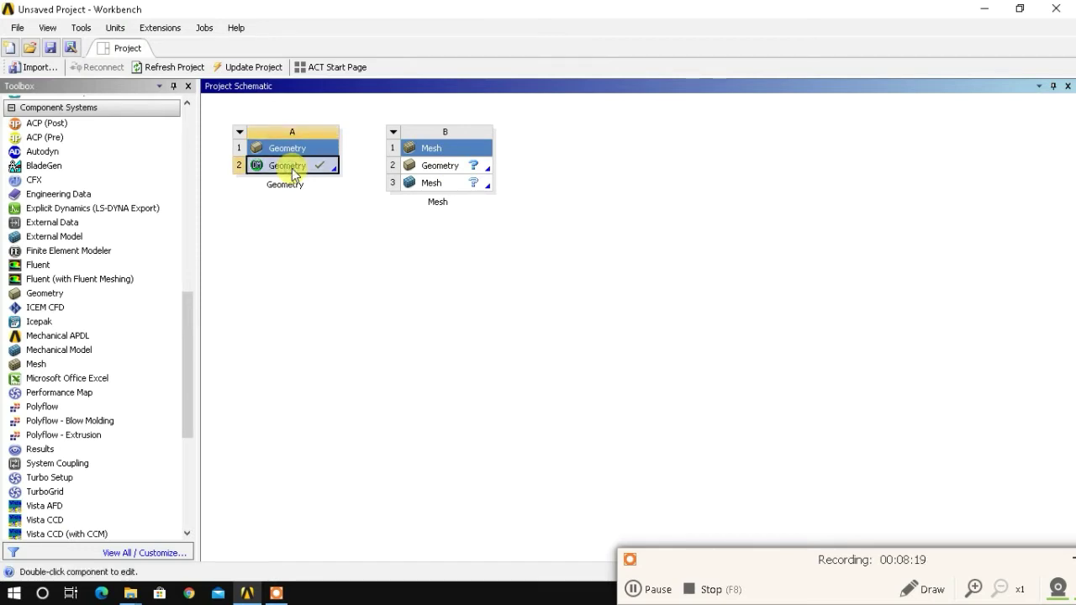
left_click_drag(292, 168, 417, 165)
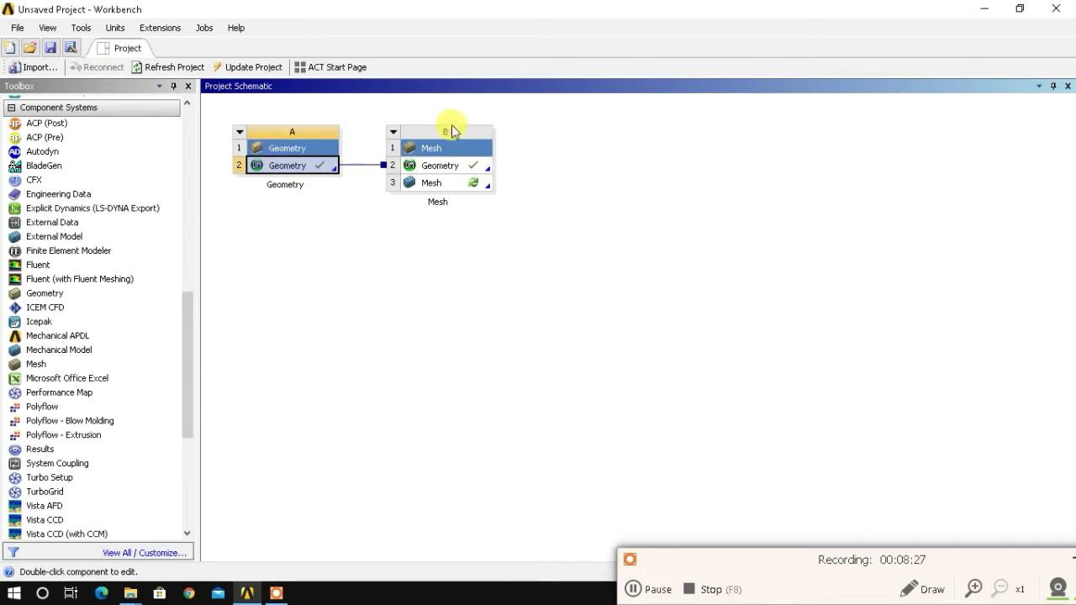
left_click(558, 165)
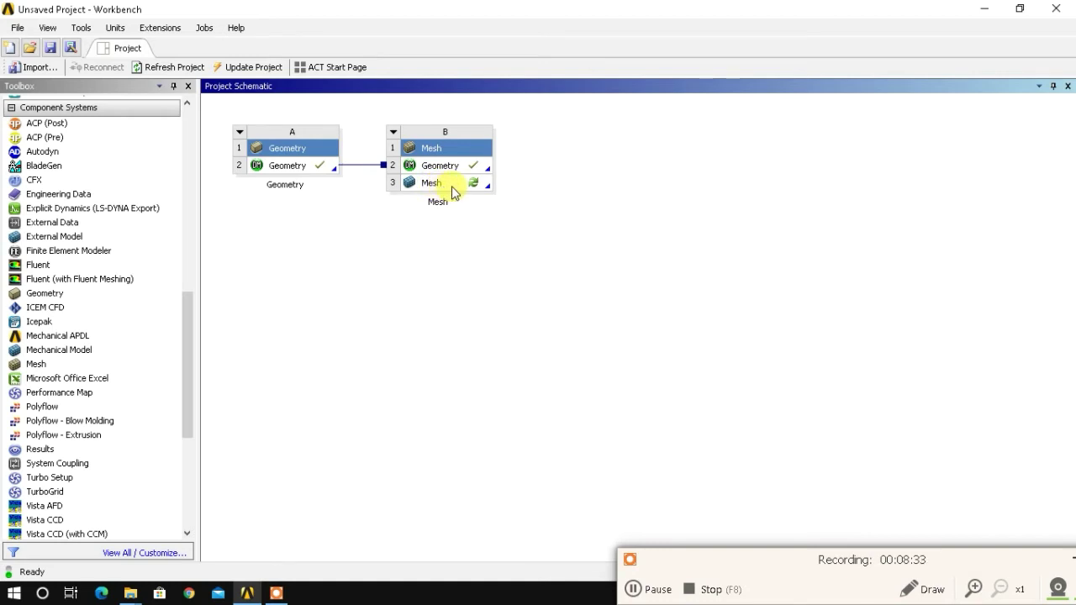
Open the Mesh cell of system B for editing in the Meshing application
left_click(441, 185)
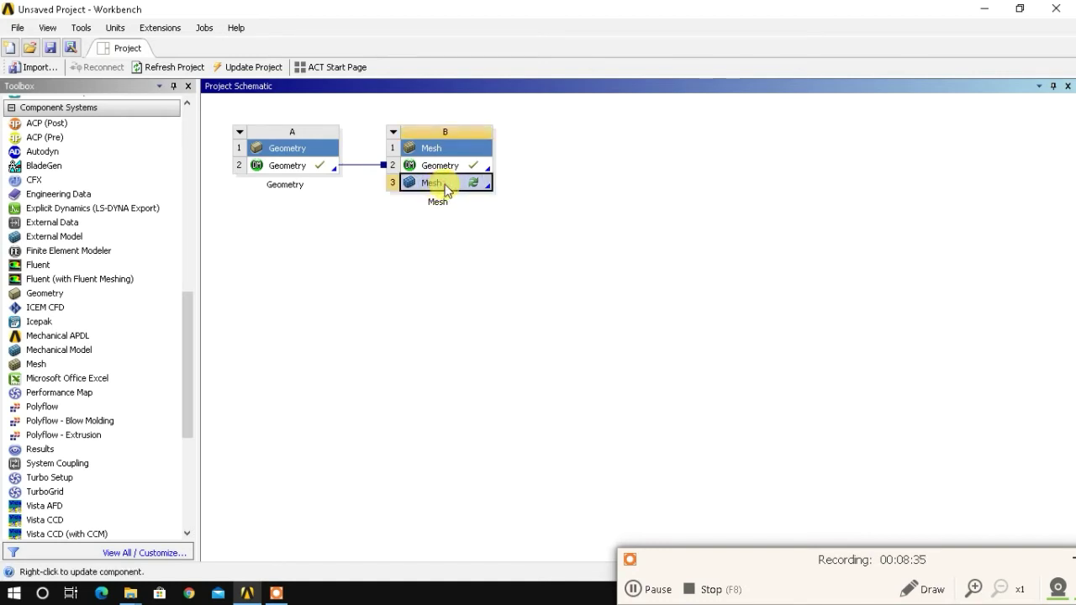
right_click(445, 190)
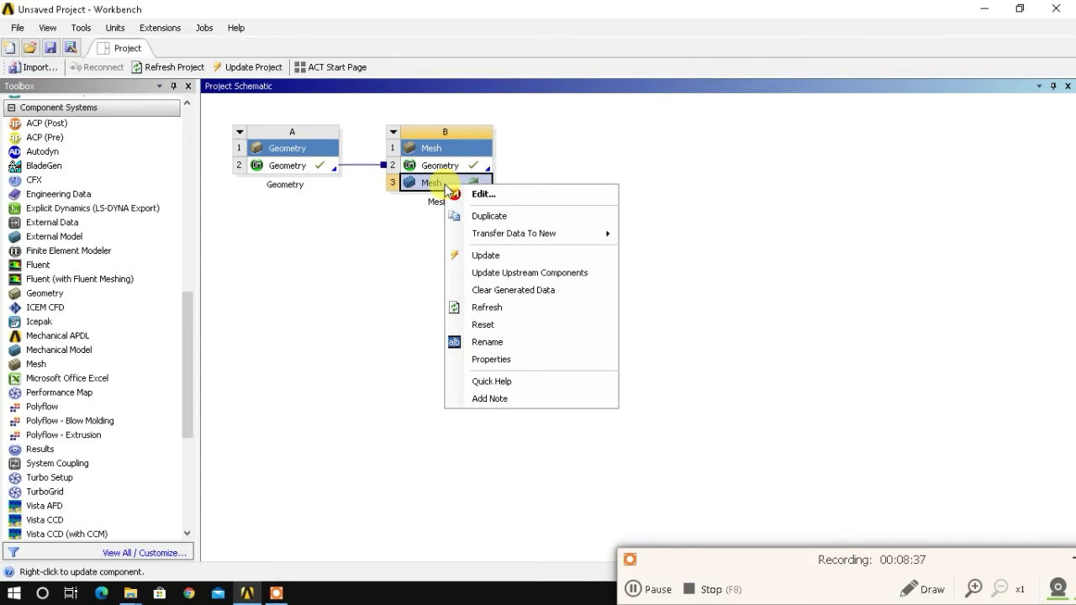
left_click(478, 193)
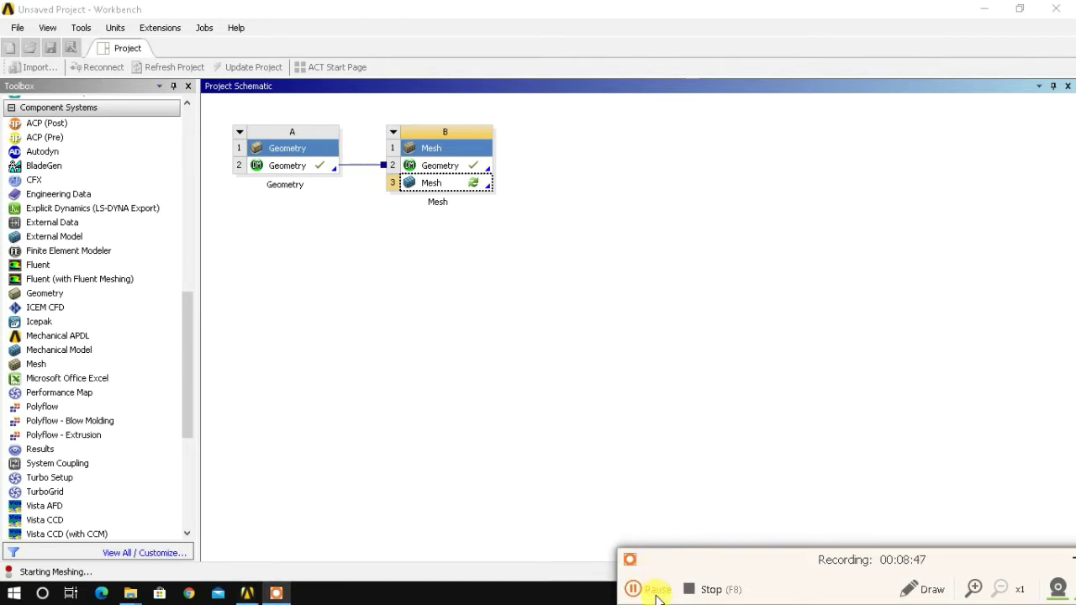
left_click(657, 594)
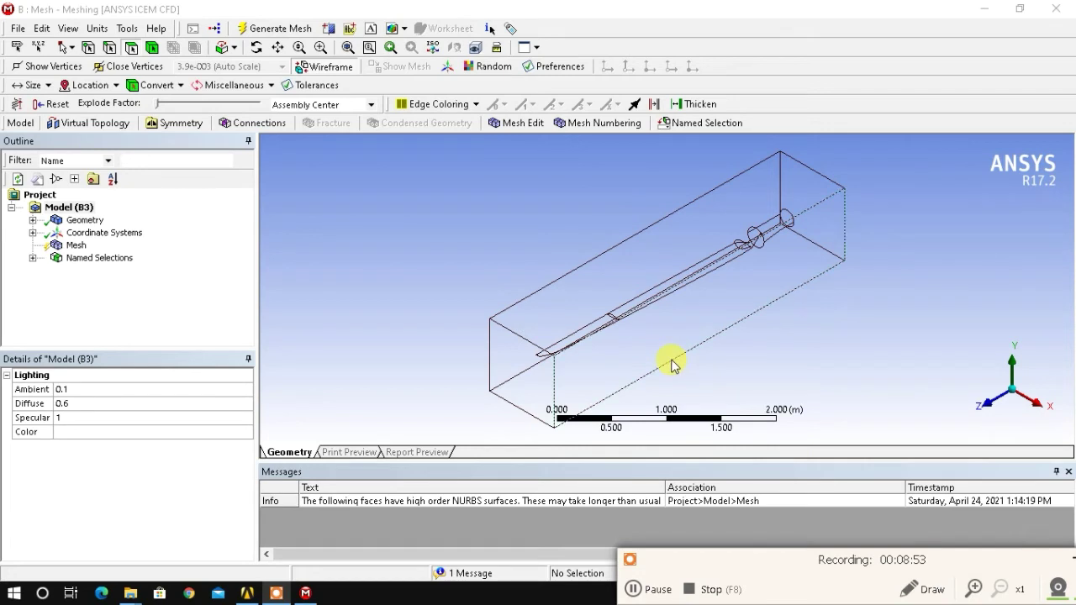
Set the mesh's physics preference to CFD and its solver preference to CFX
scroll(586, 281, "down", 2)
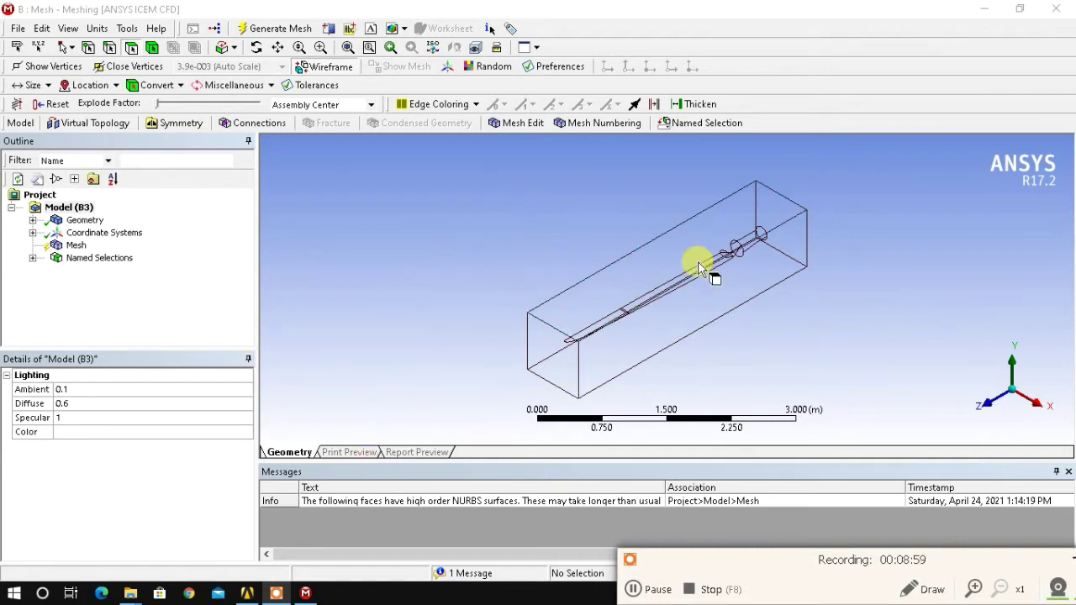
left_click(75, 245)
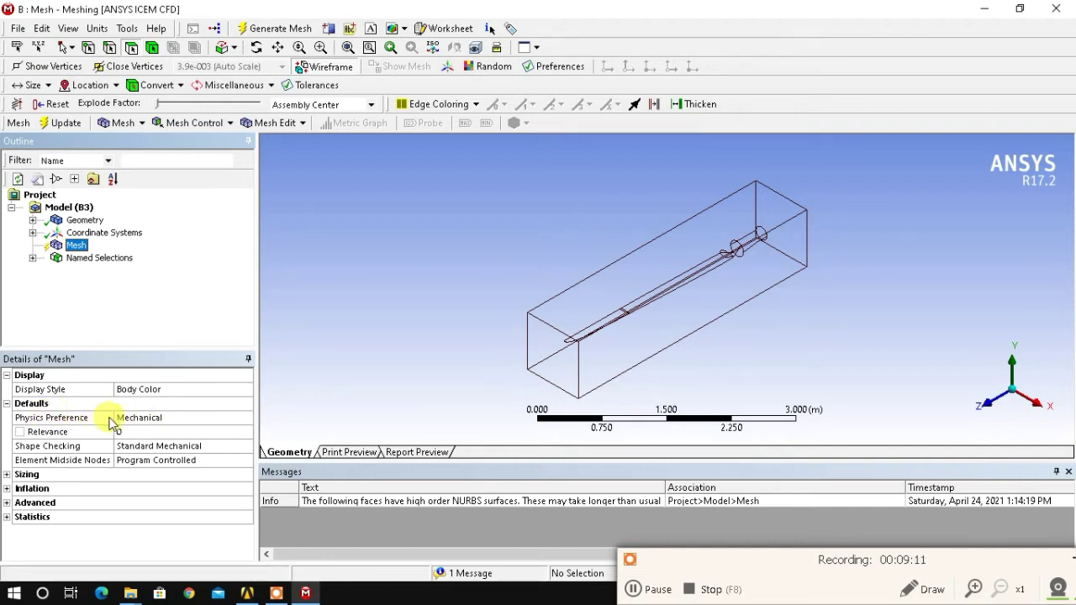
left_click(210, 420)
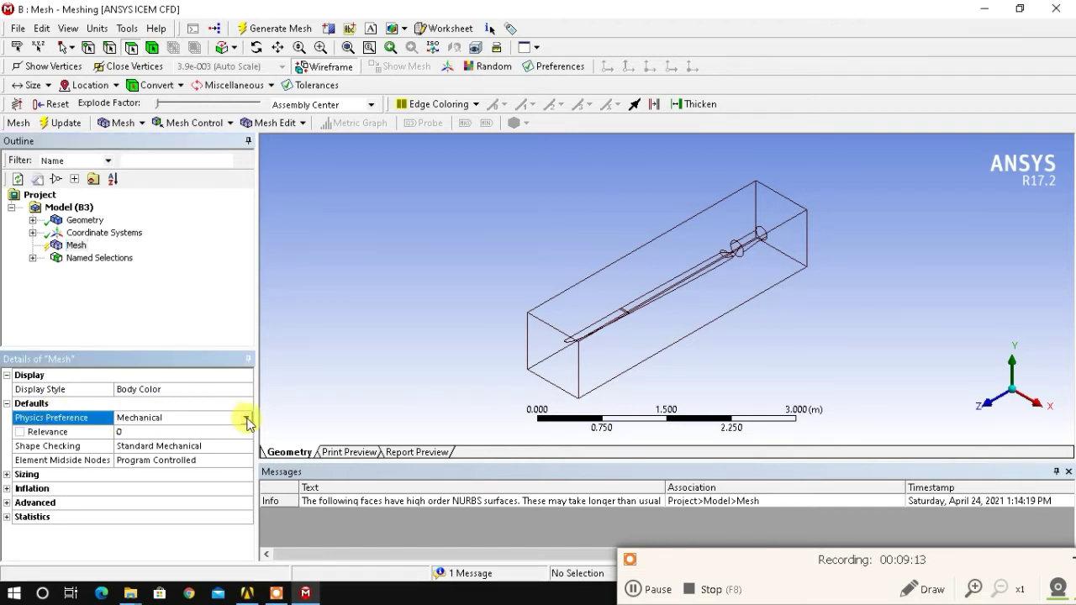
left_click(247, 420)
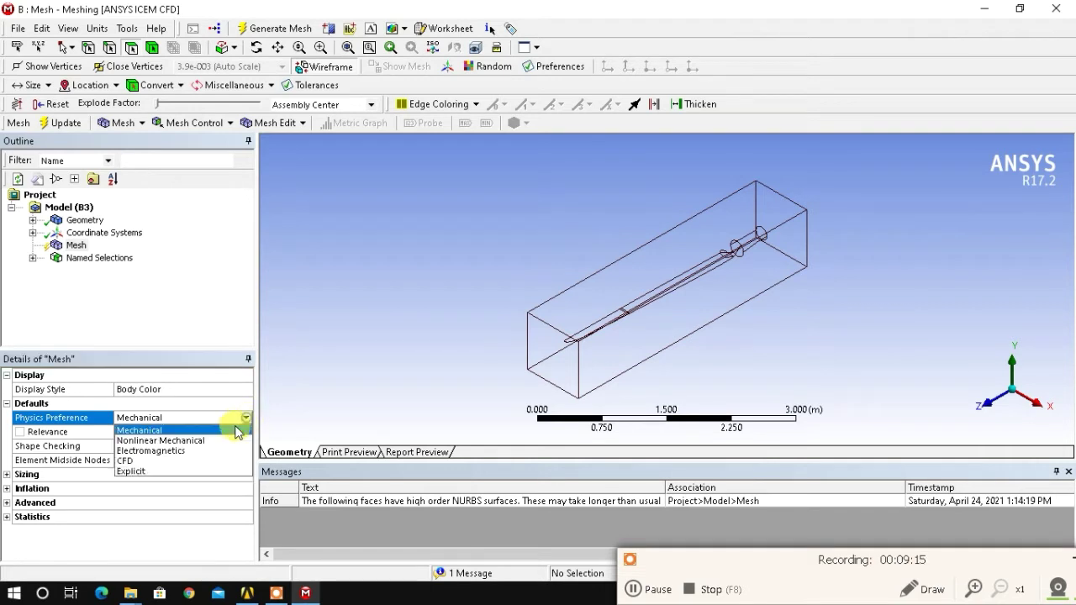
left_click(141, 431)
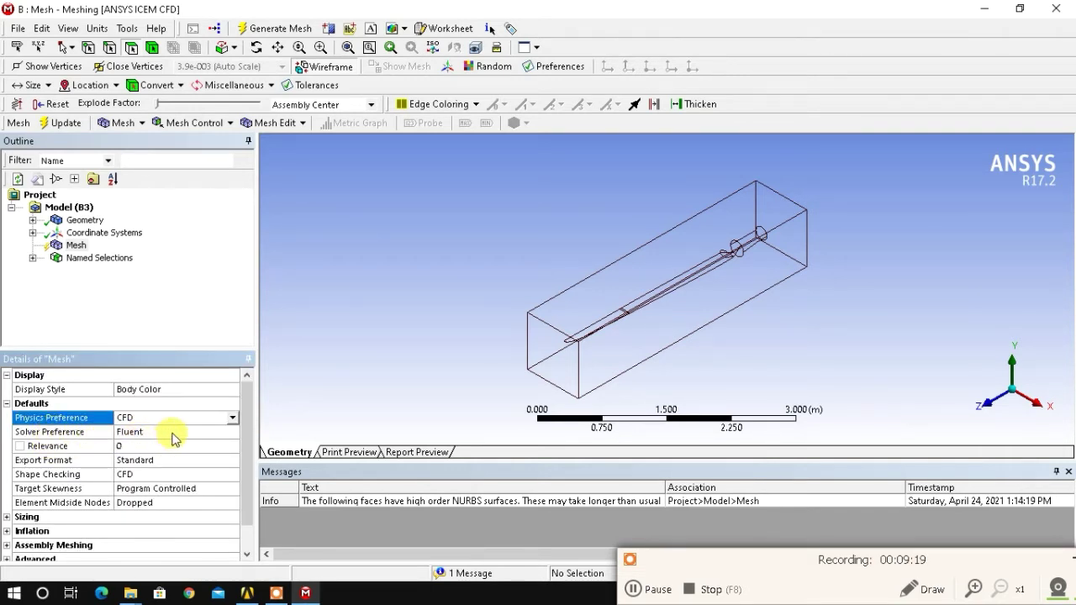
left_click(173, 432)
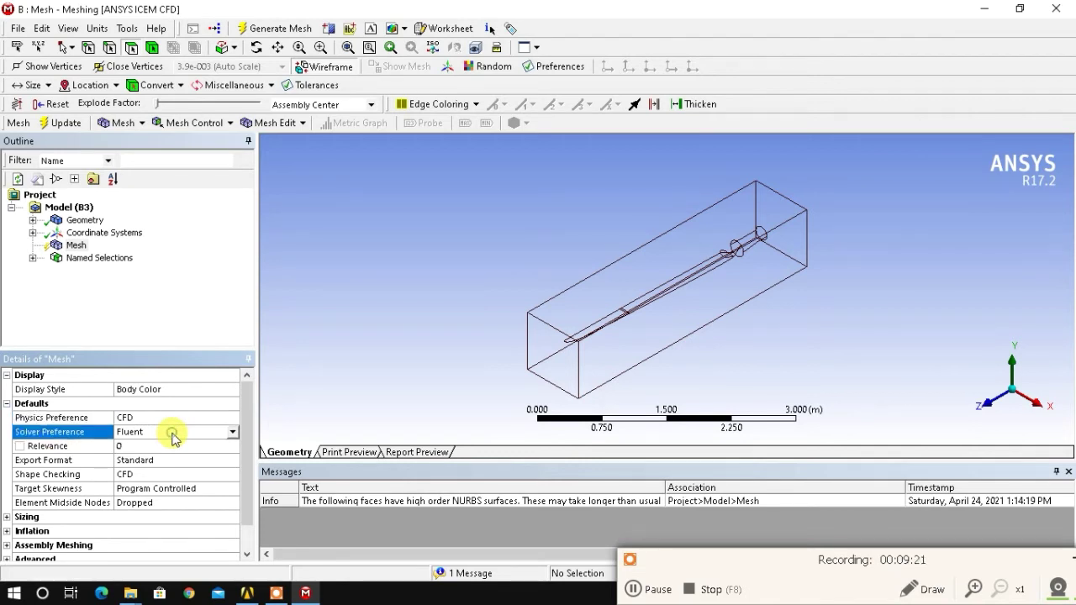
left_click(233, 432)
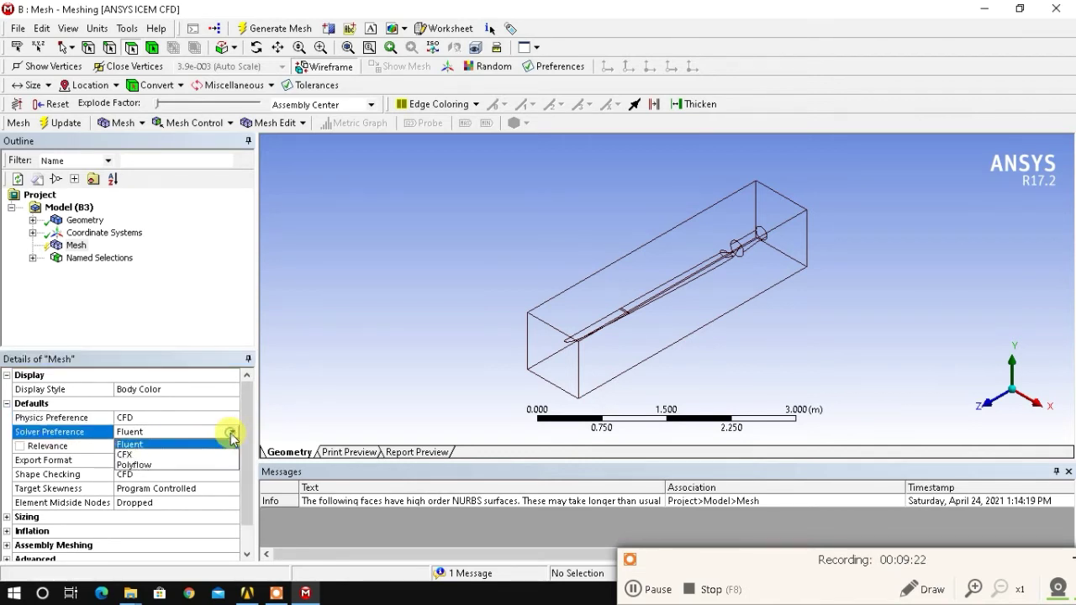
left_click(171, 455)
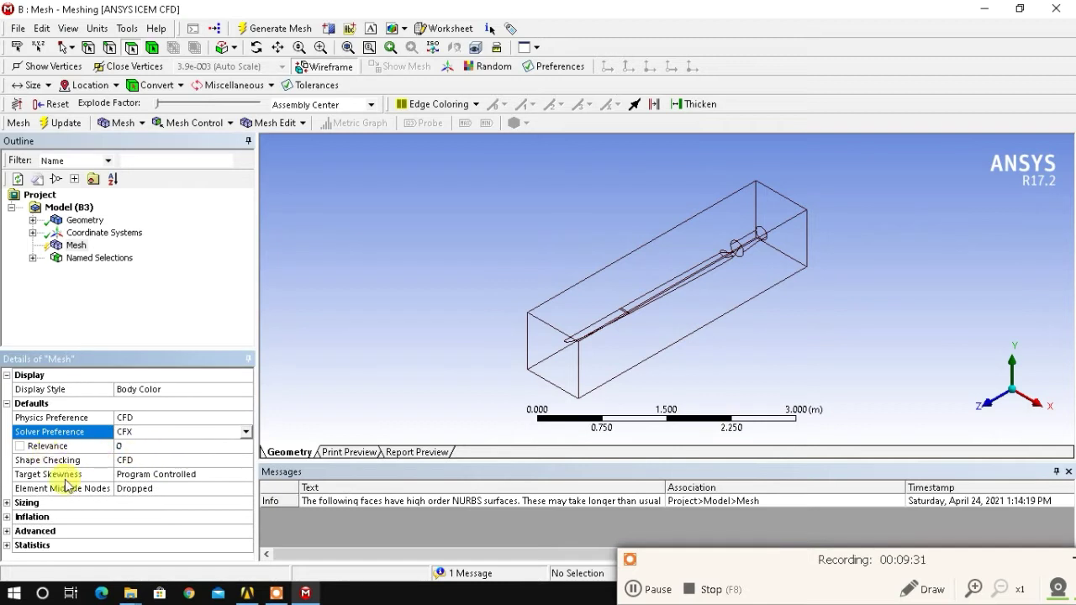
Expand the mesh's sizing settings and choose Coarse as the relevance center
left_click(6, 503)
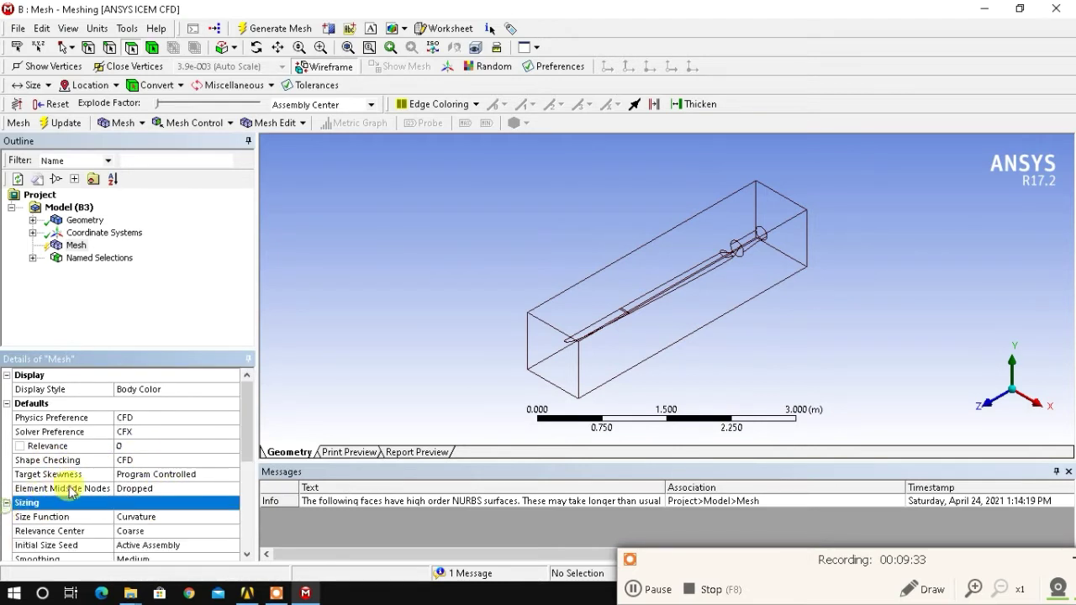
scroll(241, 488, "down", 2)
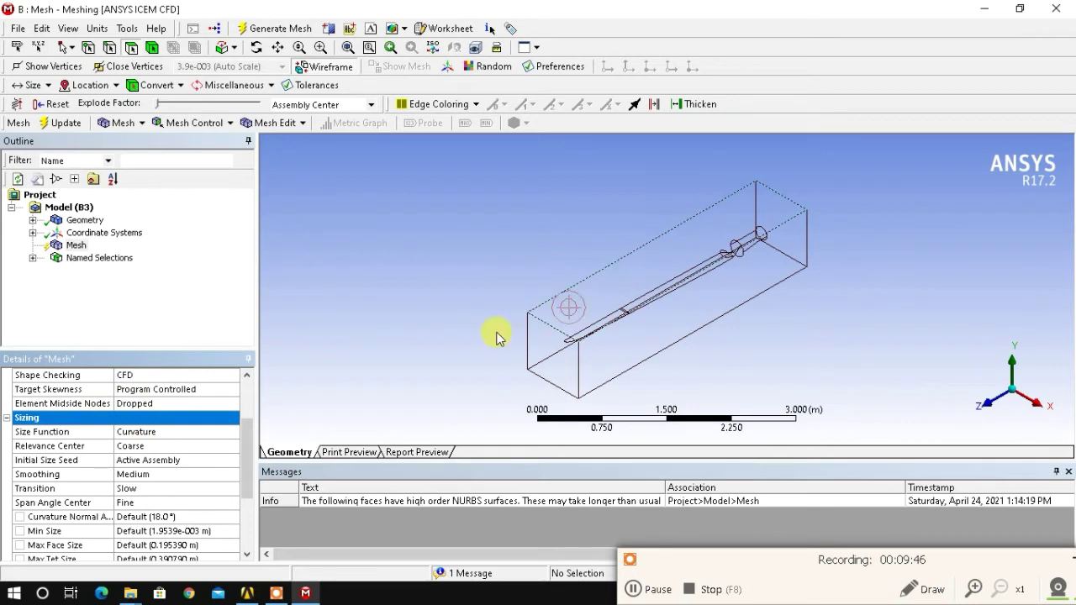
left_click(156, 446)
left_click(233, 447)
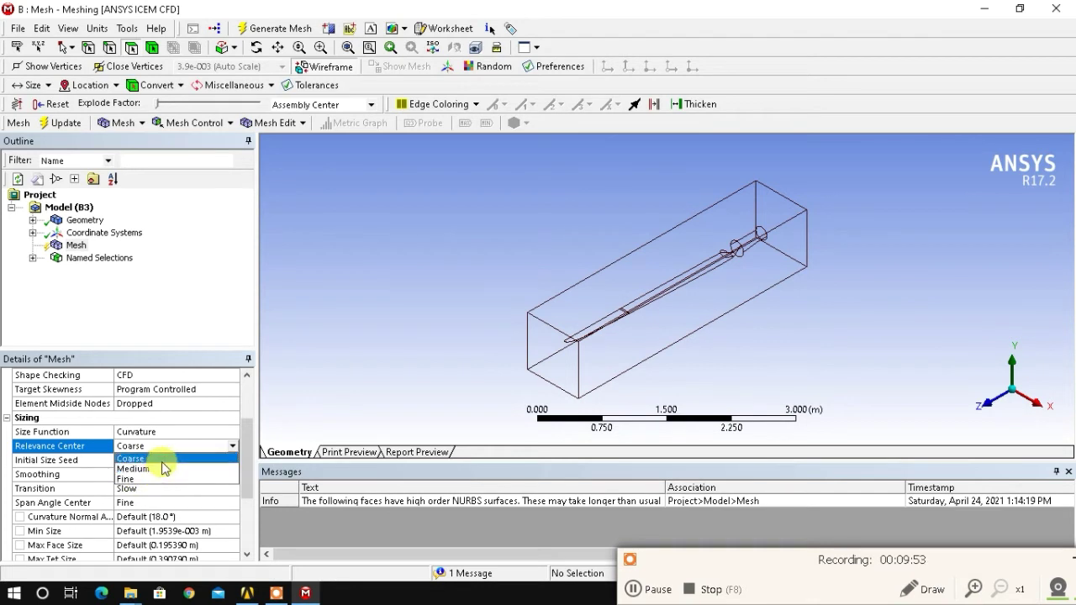
left_click(162, 462)
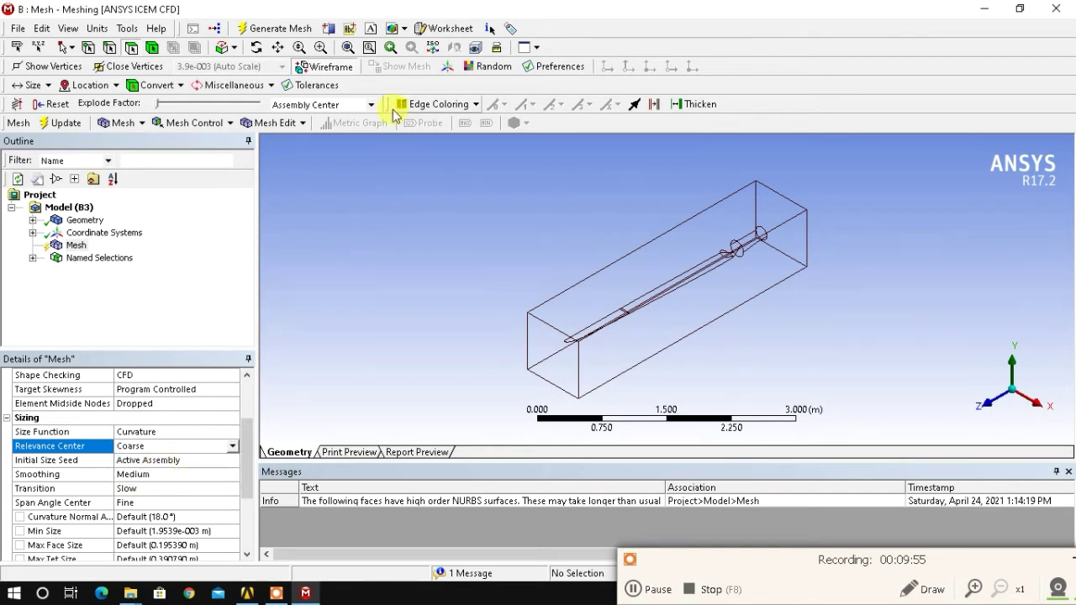
scroll(698, 261, "up", 3)
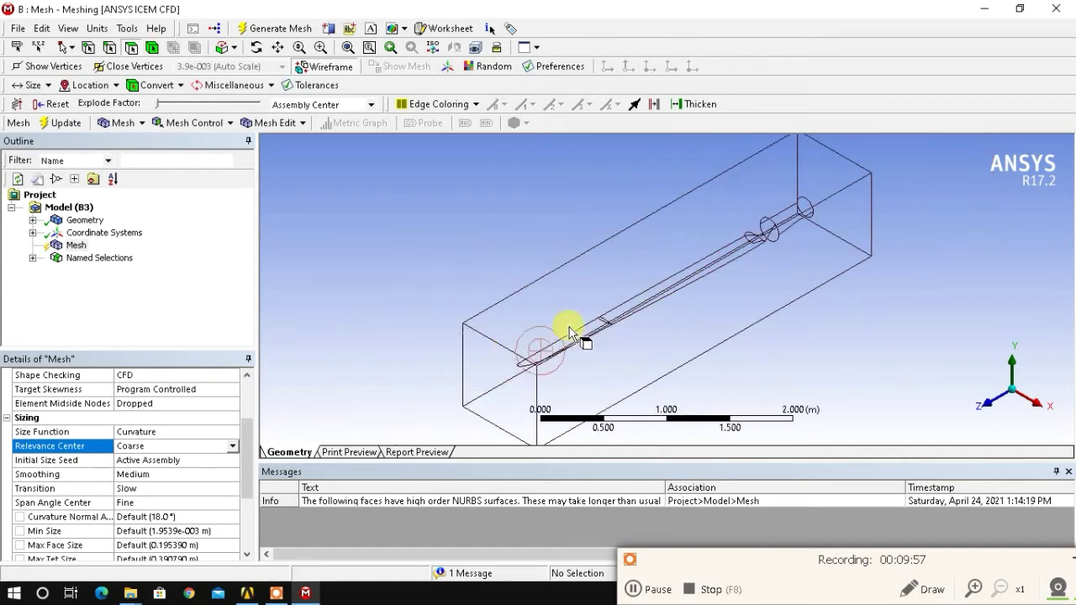
scroll(700, 255, "down", 1)
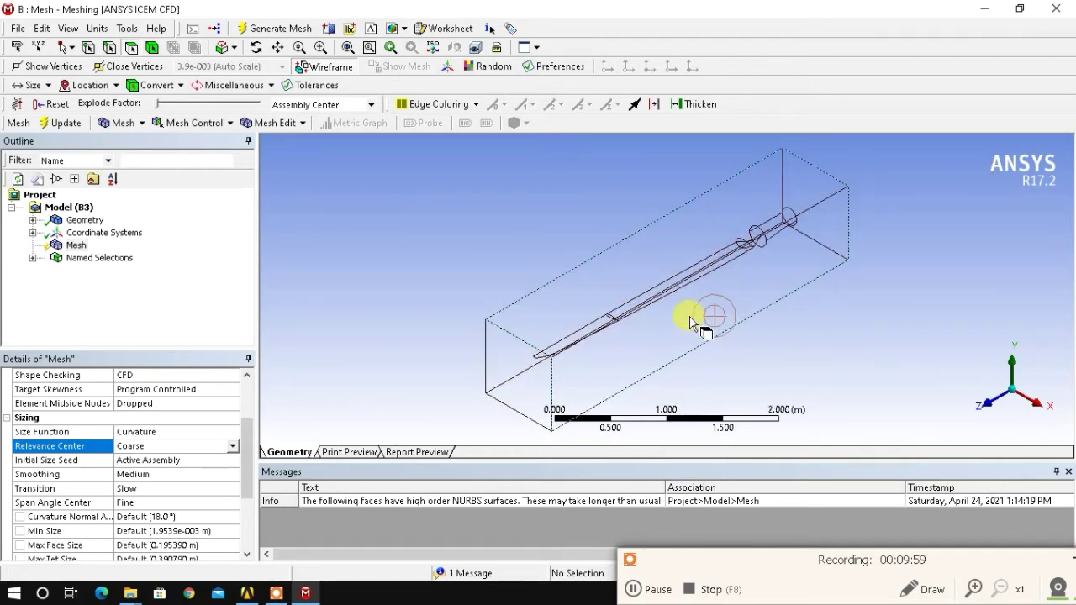
scroll(622, 308, "down", 1)
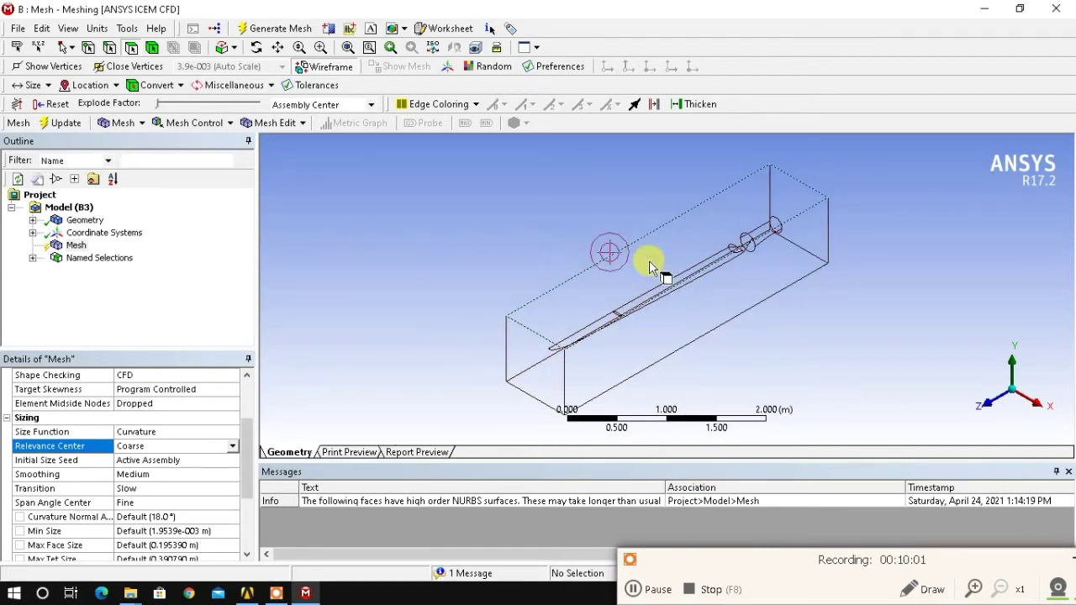
mouse_move(649, 261)
middle_mouse_down()
mouse_move(685, 273)
mouse_move(607, 277)
mouse_move(730, 298)
middle_mouse_up()
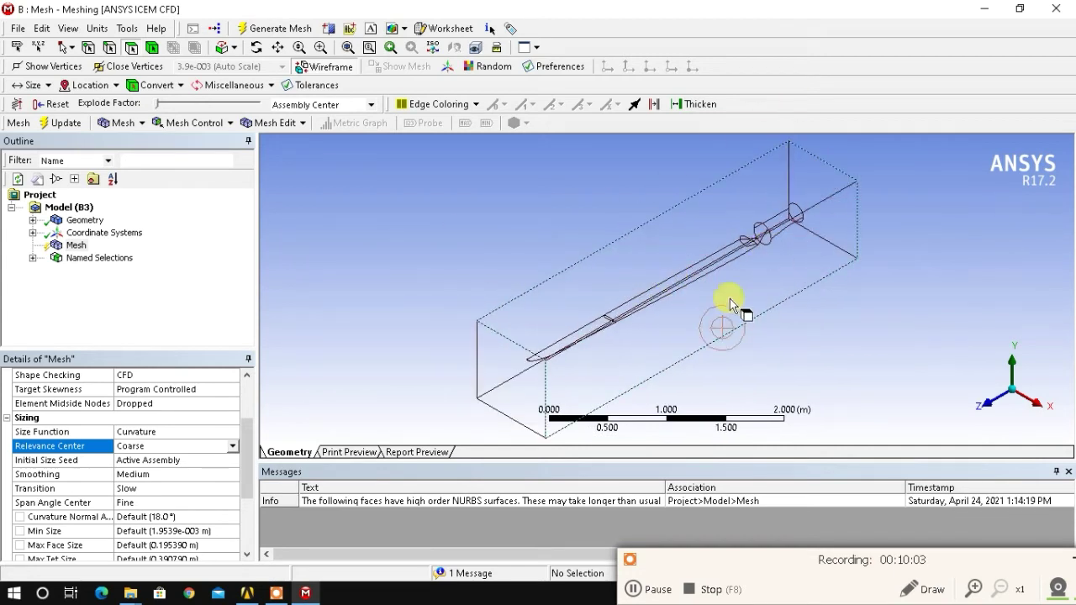
scroll(447, 293, "down", 1)
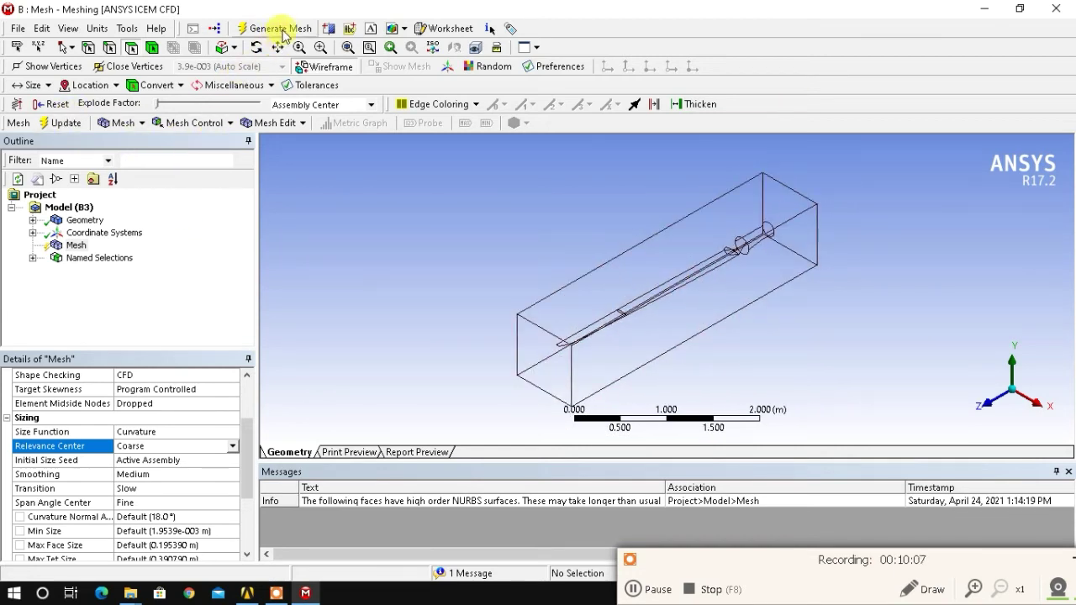
Generate the mesh for the Fluid body with the current CFX settings
left_click(76, 247)
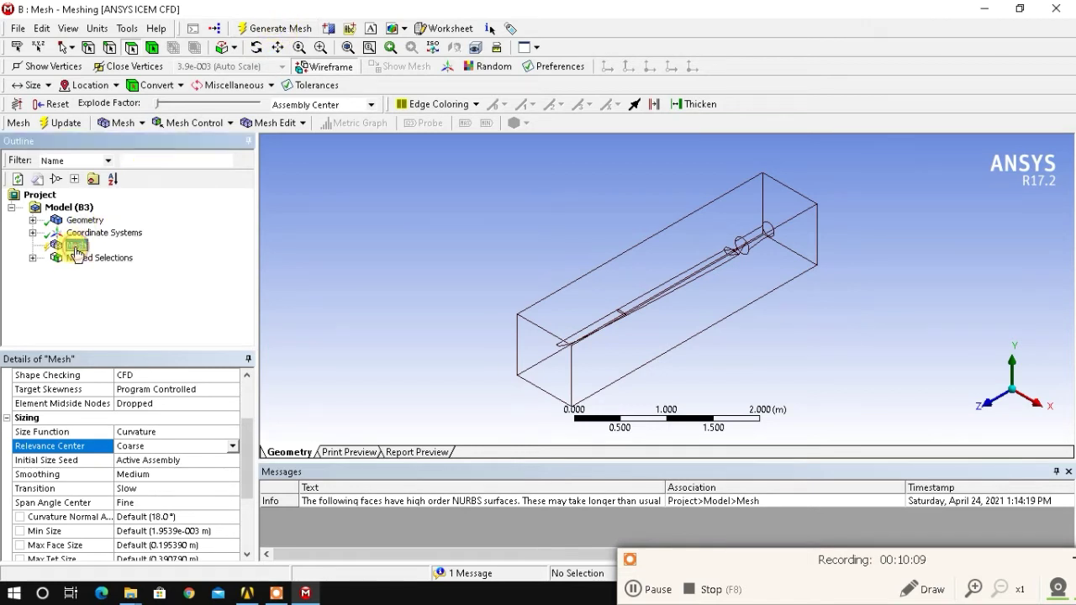
right_click(76, 248)
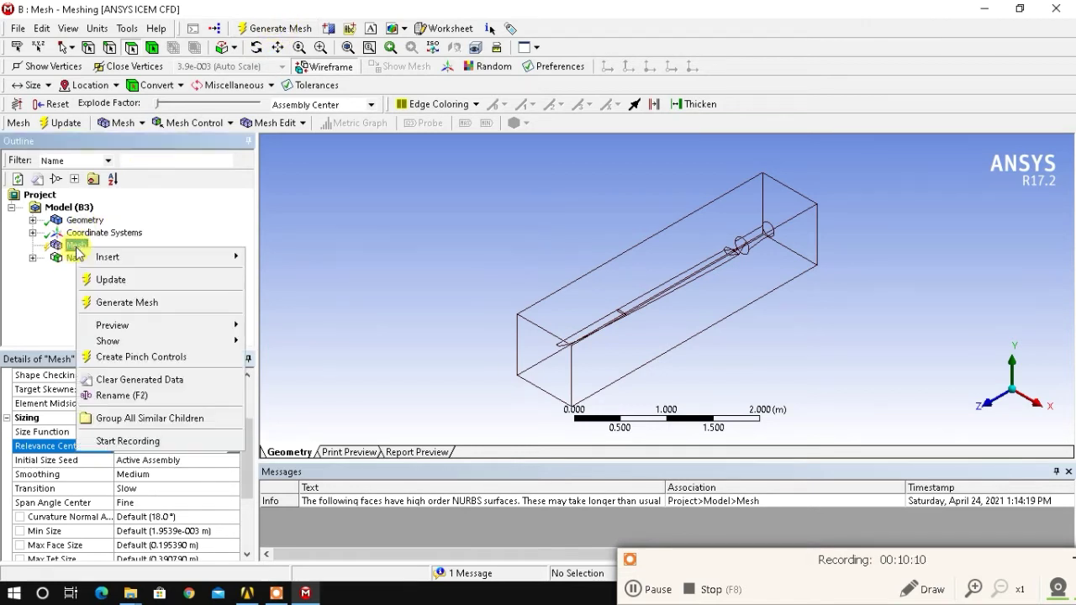
left_click(143, 303)
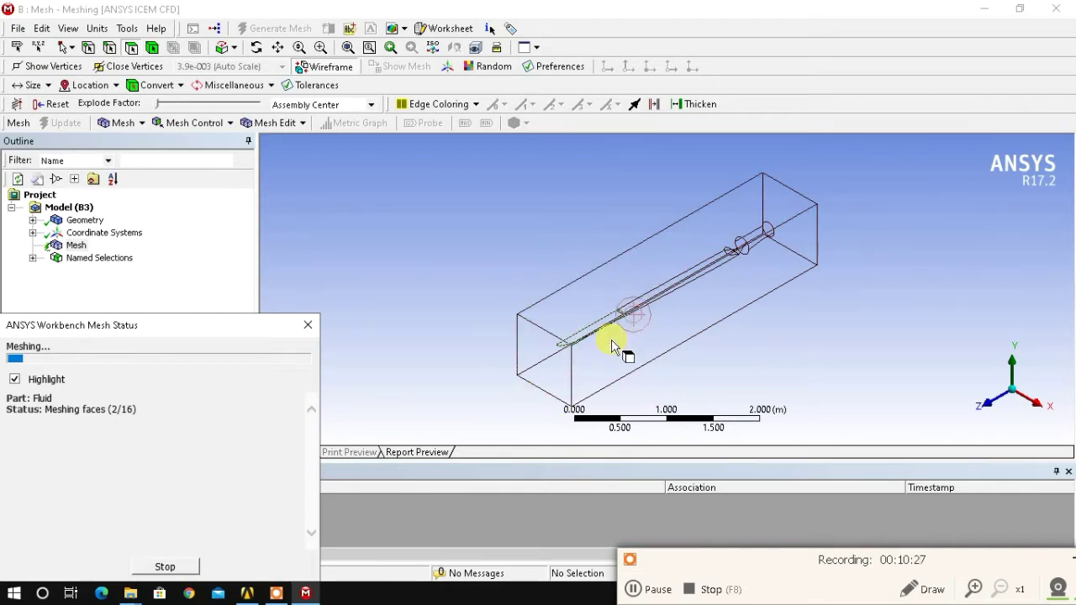
left_click(649, 590)
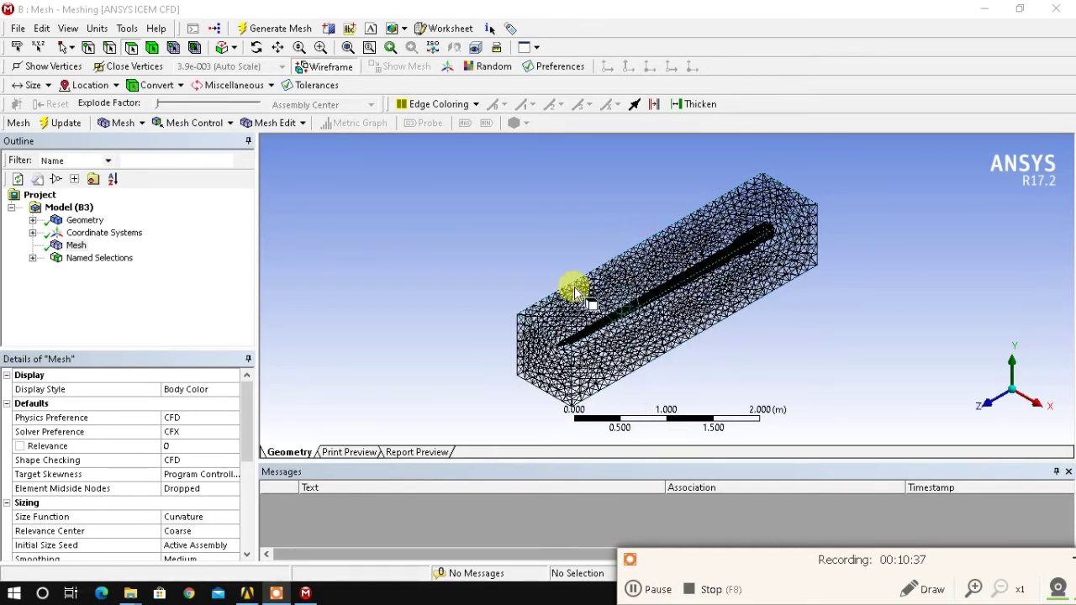
Inspect the generated mesh around the blade up close and close the Meshing application to return to Workbench
scroll(677, 278, "up", 3)
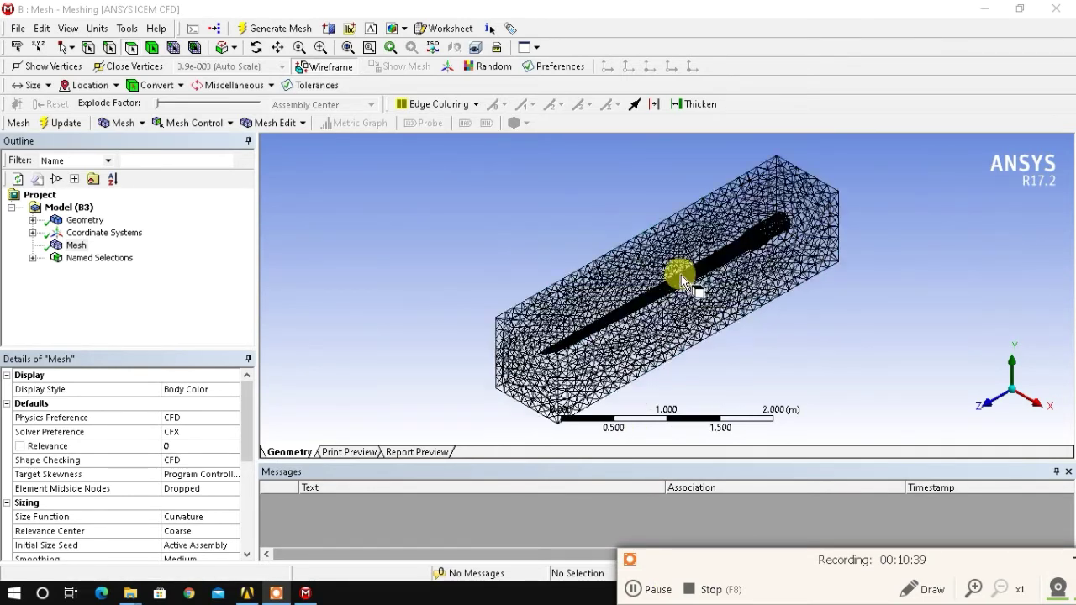
scroll(691, 268, "up", 10)
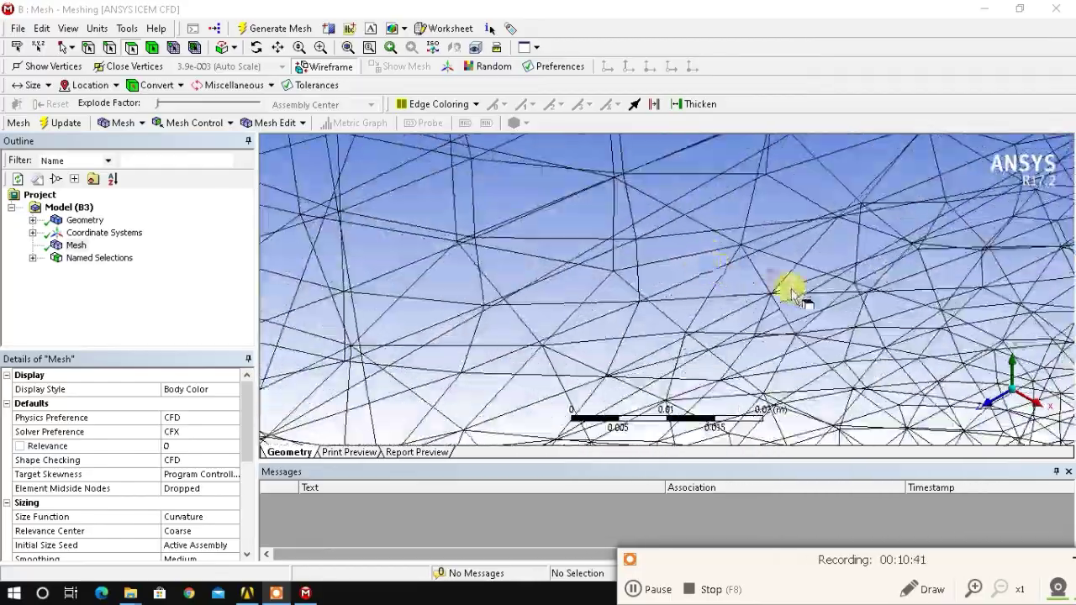
scroll(919, 282, "down", 12)
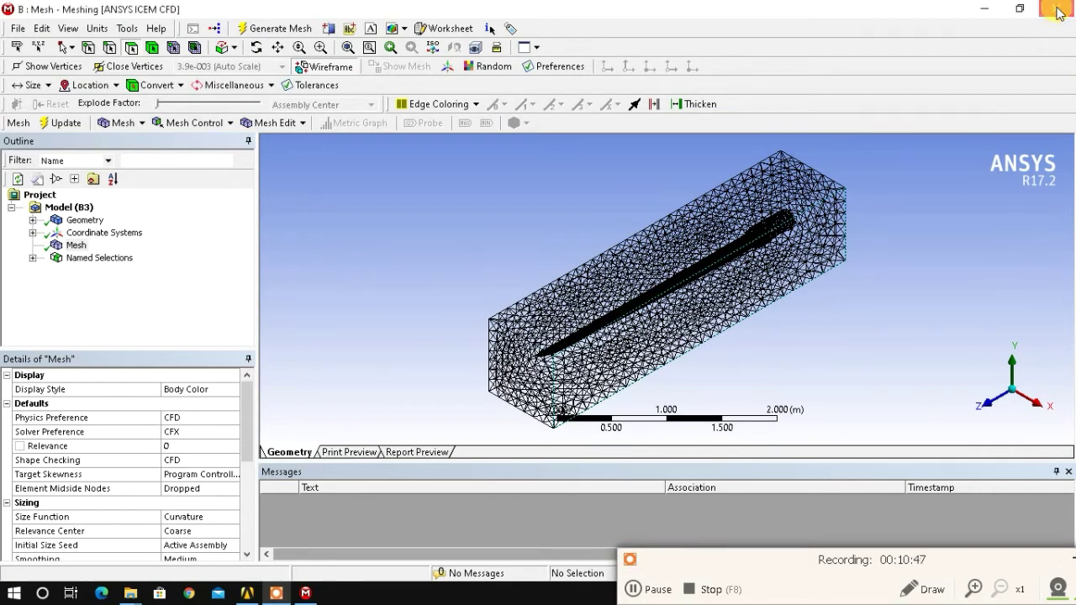
key("ctrl+s")
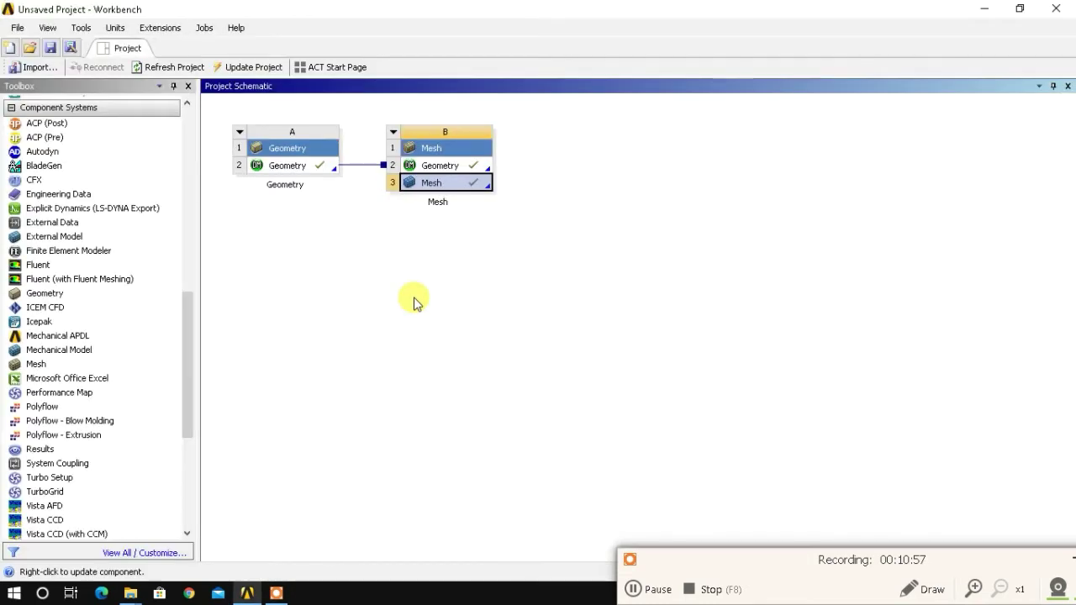
Update the Mesh cell of system B in the project schematic
right_click(459, 185)
left_click(479, 248)
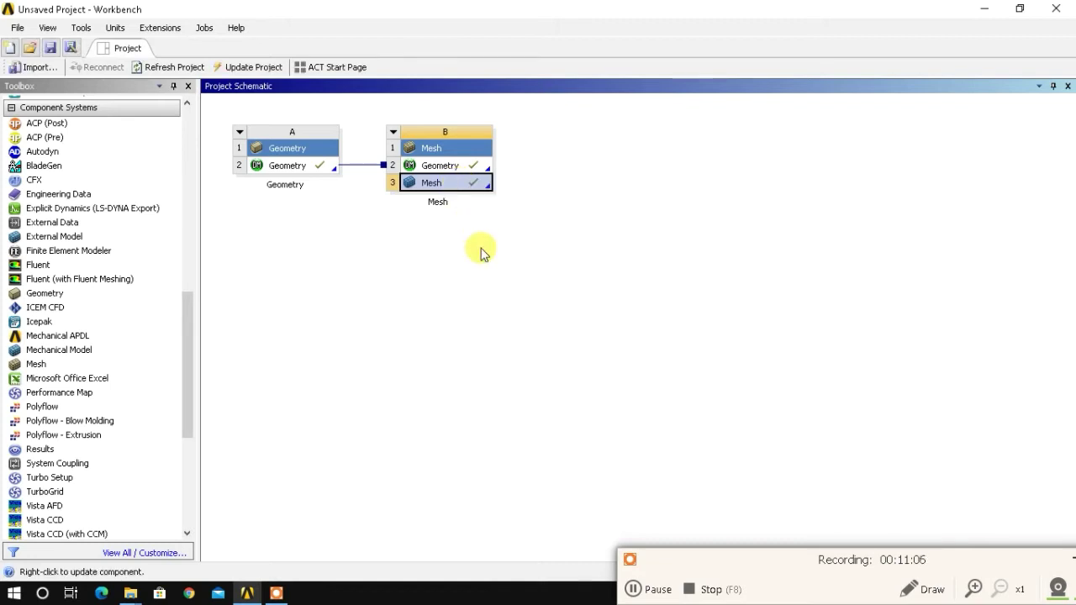
left_click(356, 311)
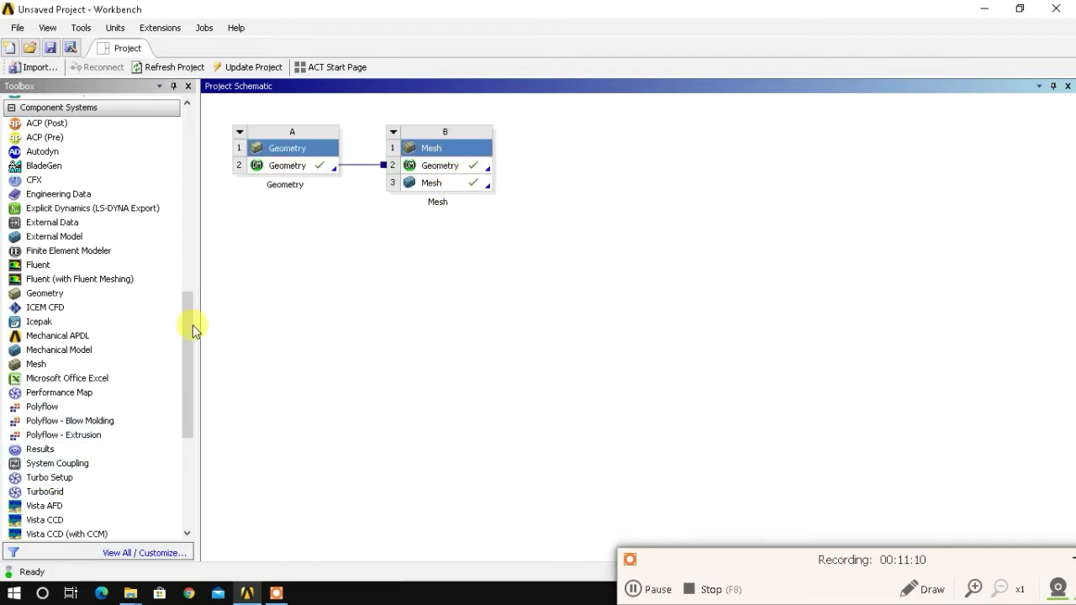
scroll(190, 271, "up", 5)
left_click_drag(185, 264, 190, 151)
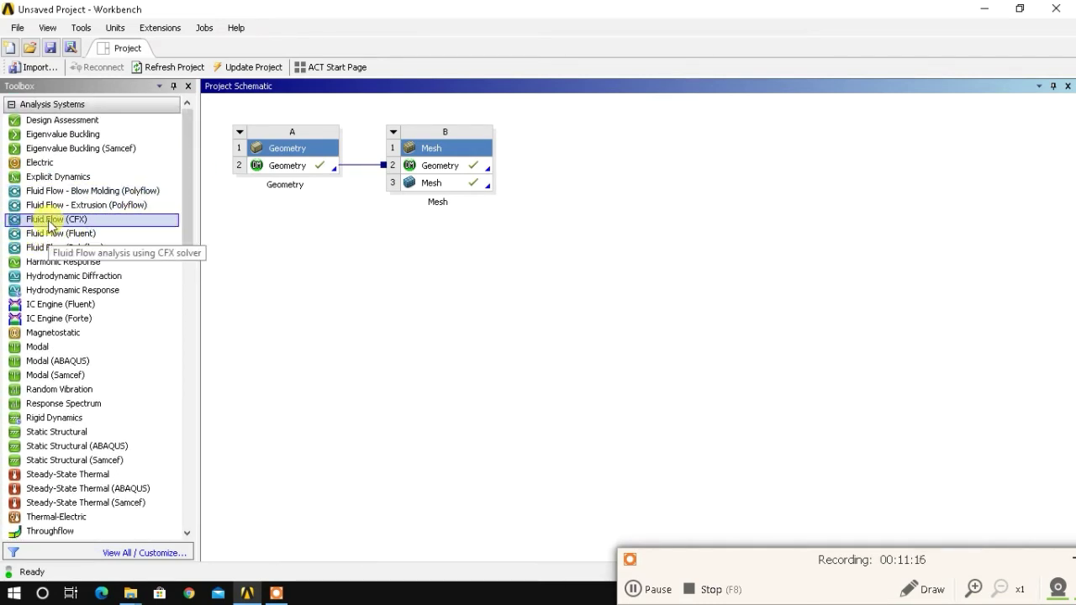
left_click_drag(51, 225, 566, 265)
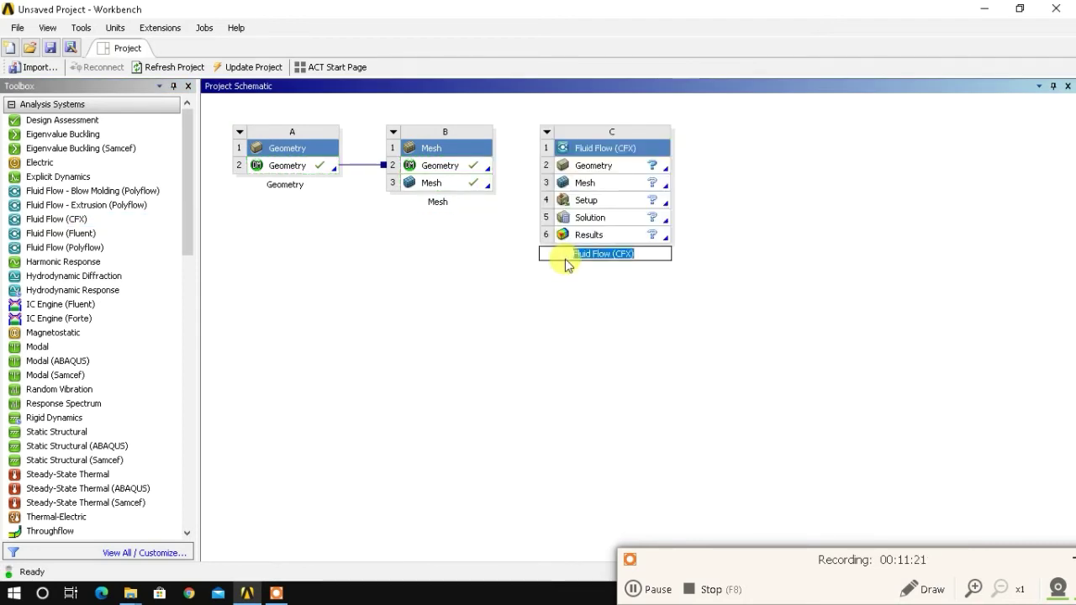
left_click(605, 392)
scroll(132, 392, "down", 5)
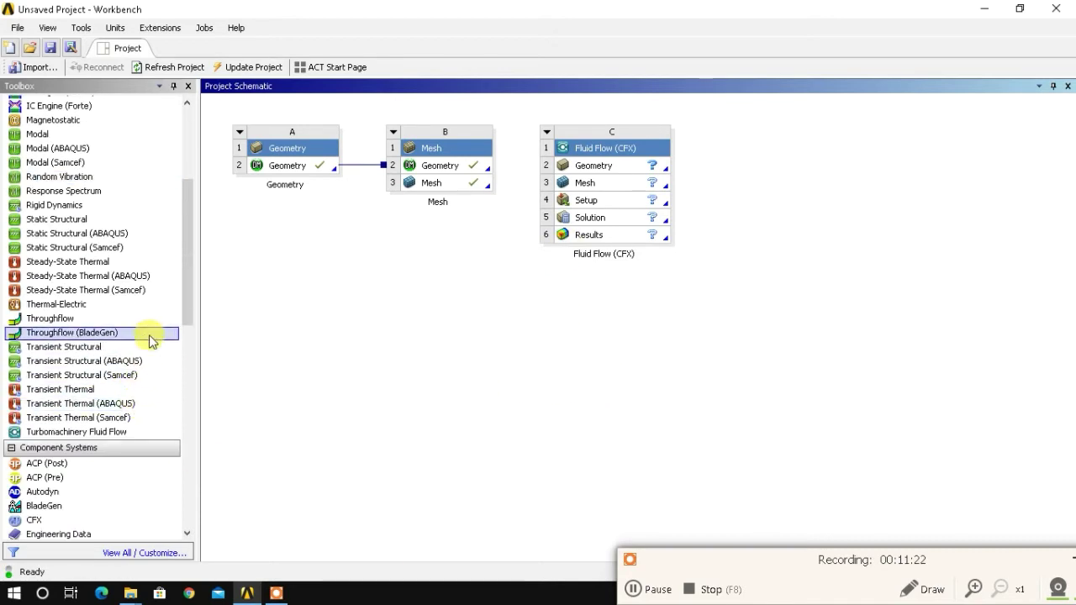
scroll(151, 336, "down", 2)
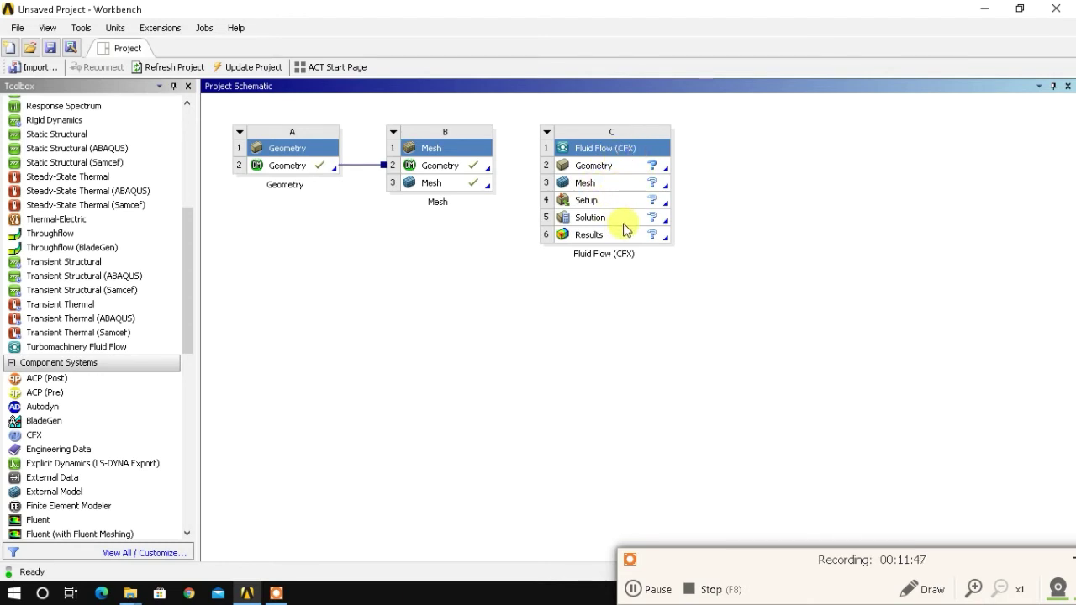
right_click(605, 149)
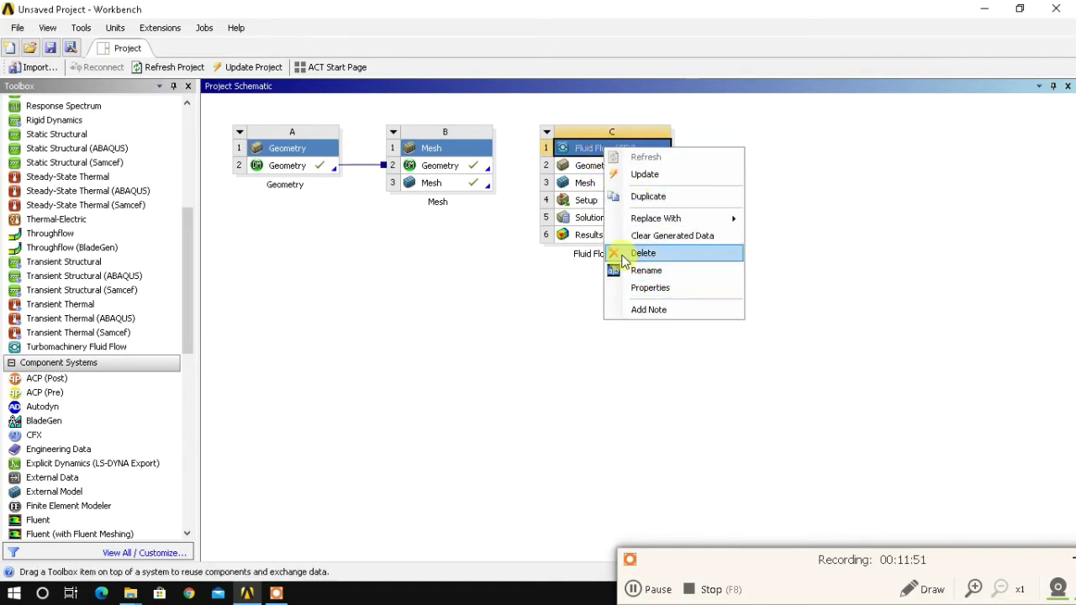
left_click(702, 252)
left_click(575, 323)
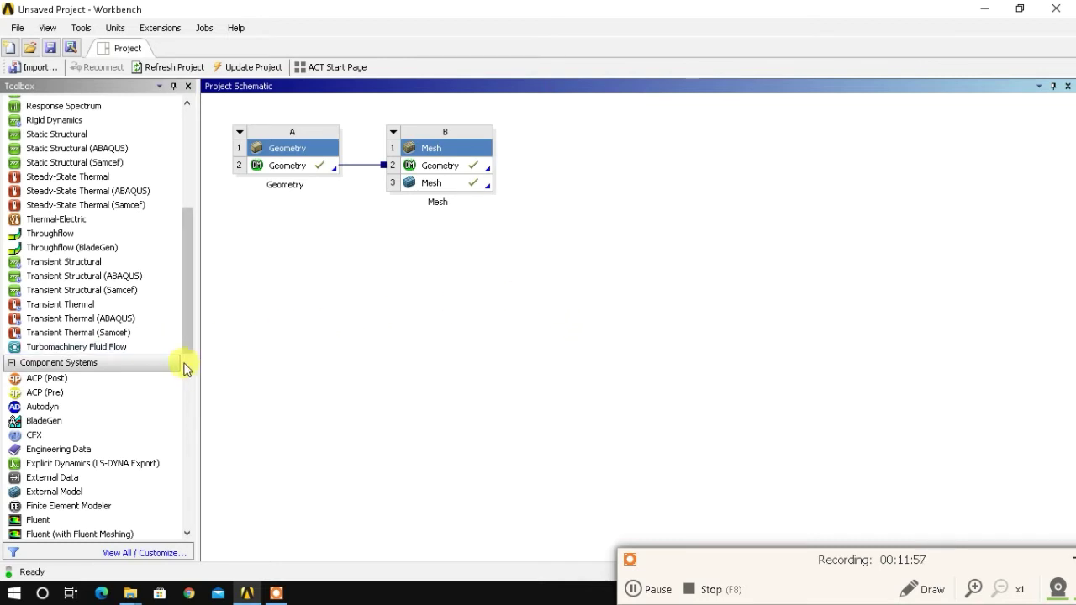
Add a CFX component system beside the Mesh system and link system B's Mesh cell to its Setup cell
scroll(84, 435, "down", 3)
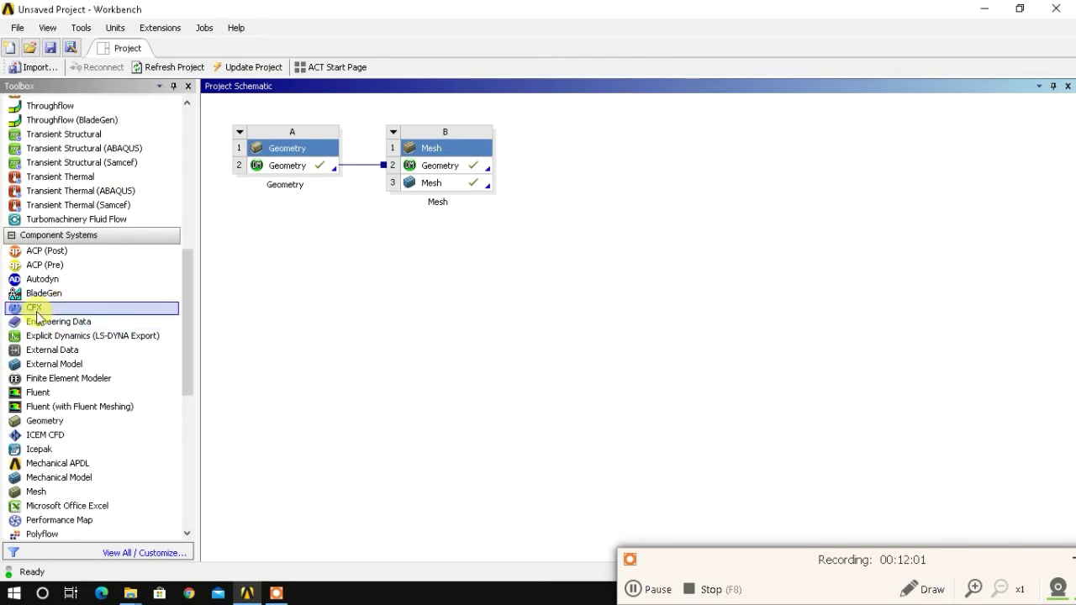
left_click_drag(37, 316, 592, 186)
left_click(711, 160)
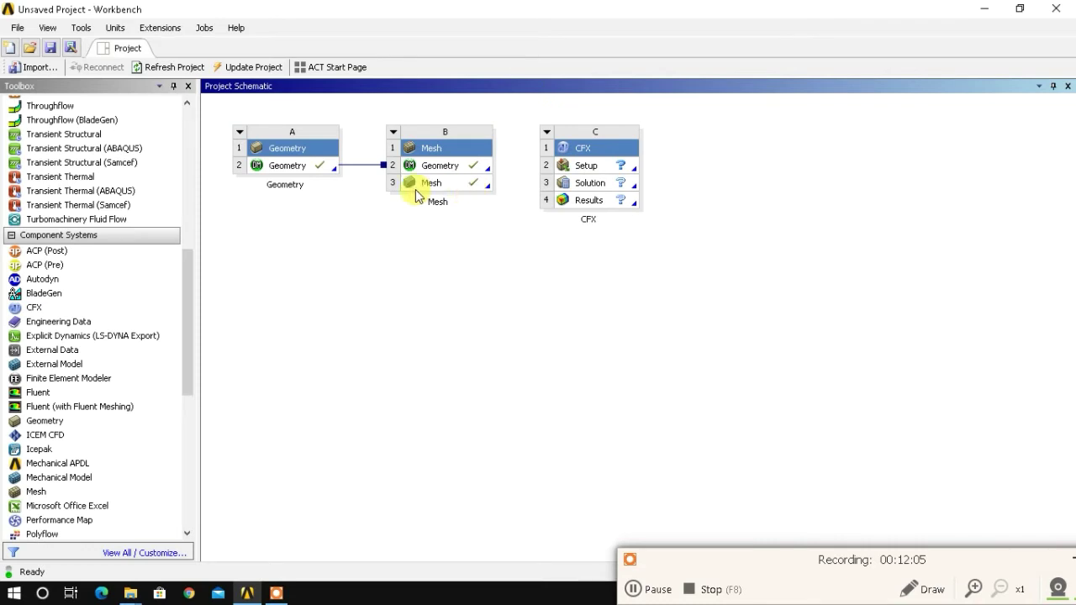
left_click_drag(428, 181, 584, 165)
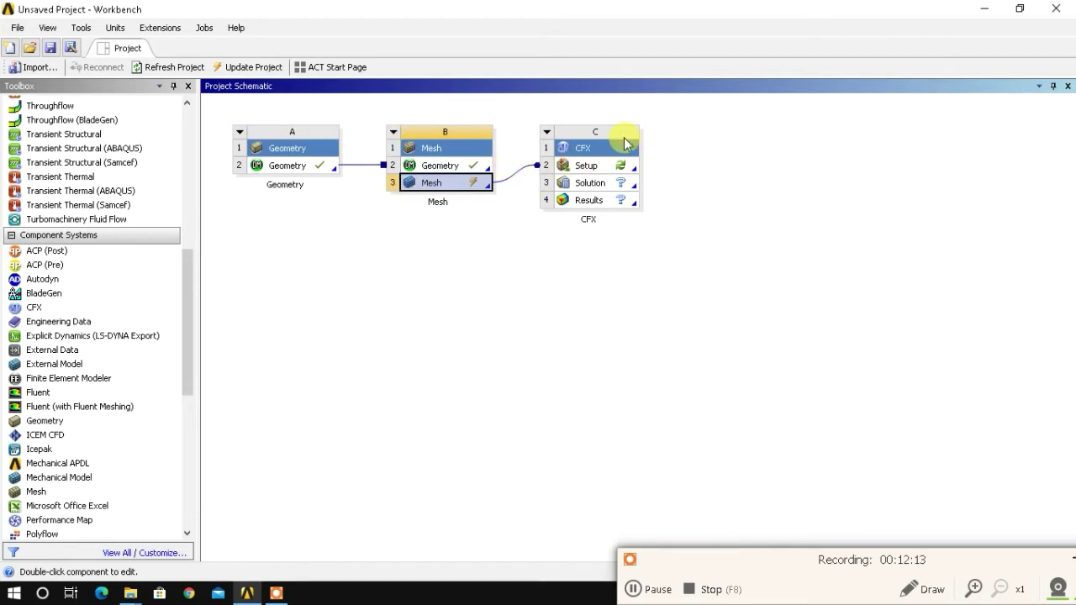
left_click(730, 176)
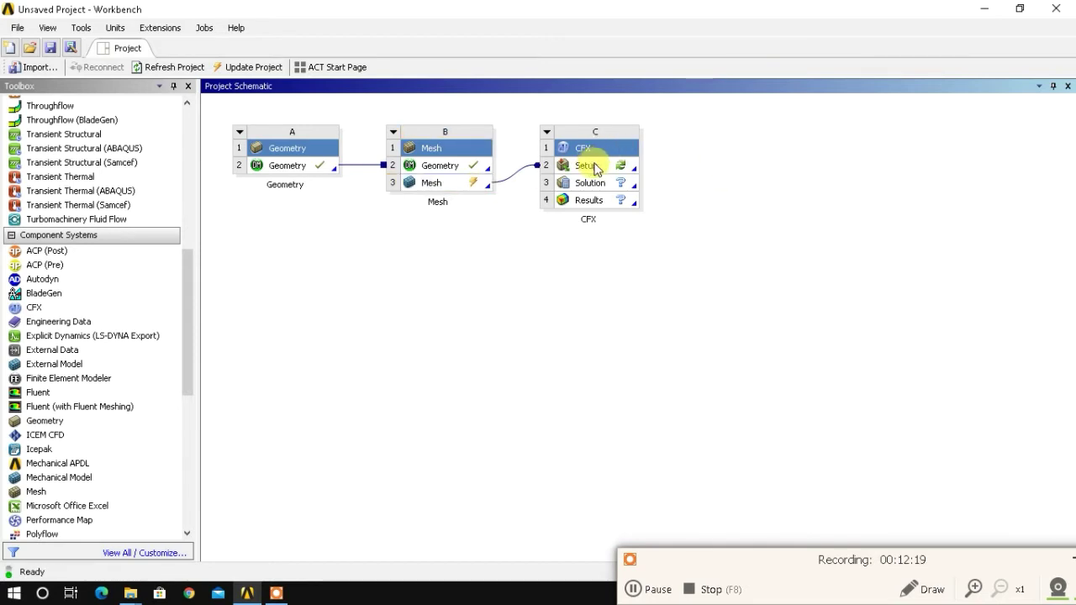
Try to open the Setup cell of the CFX system in CFX-Pre
left_click(596, 167)
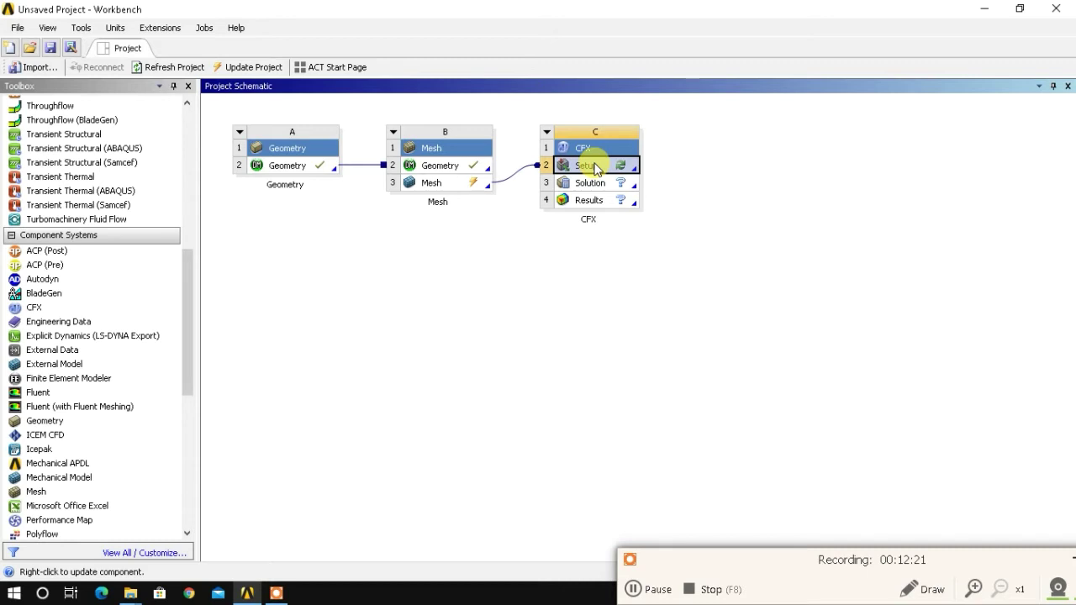
right_click(597, 168)
left_click(599, 171)
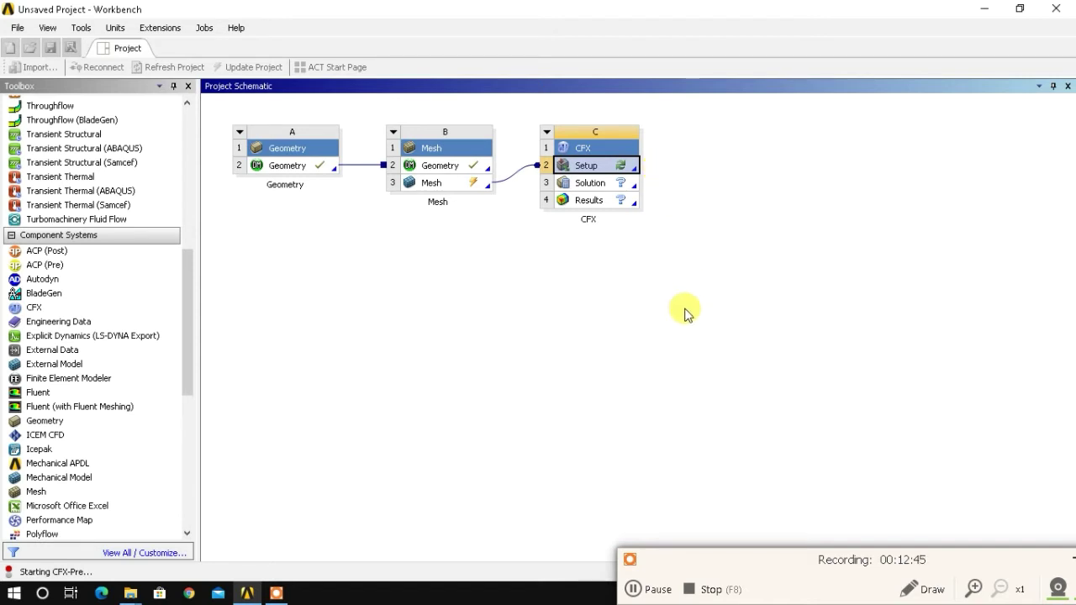
left_click(648, 593)
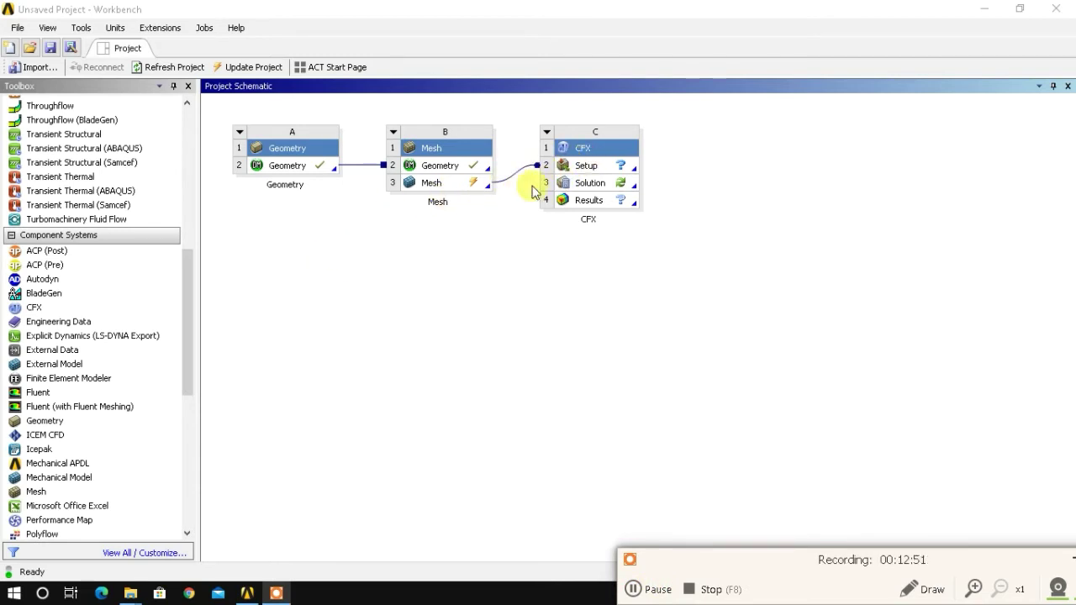
Update system B's Mesh cell again so its data feeds the linked CFX Setup
left_click(467, 188)
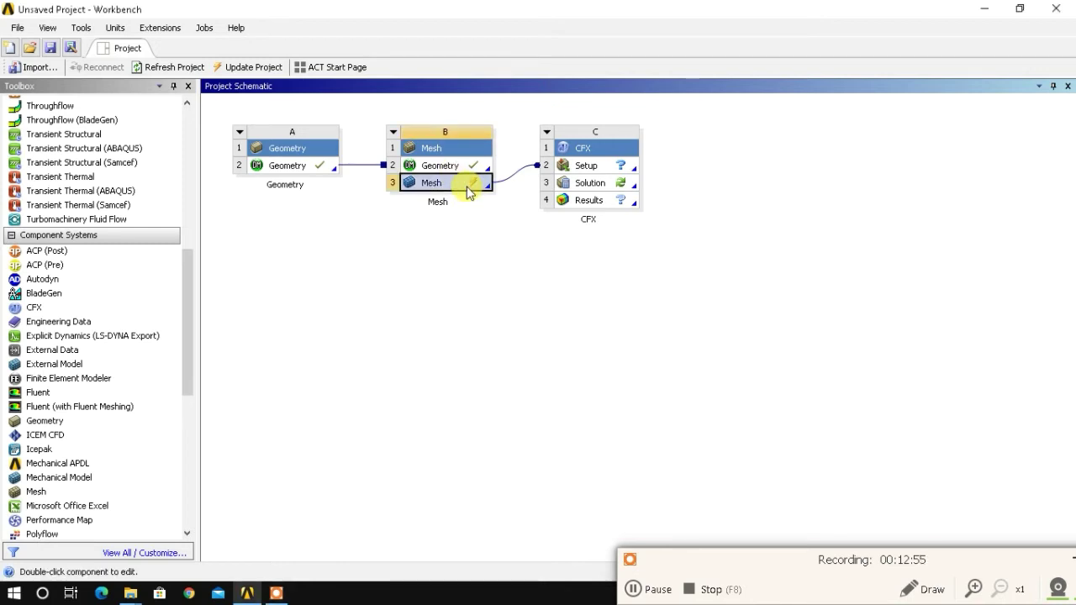
right_click(468, 189)
left_click(486, 260)
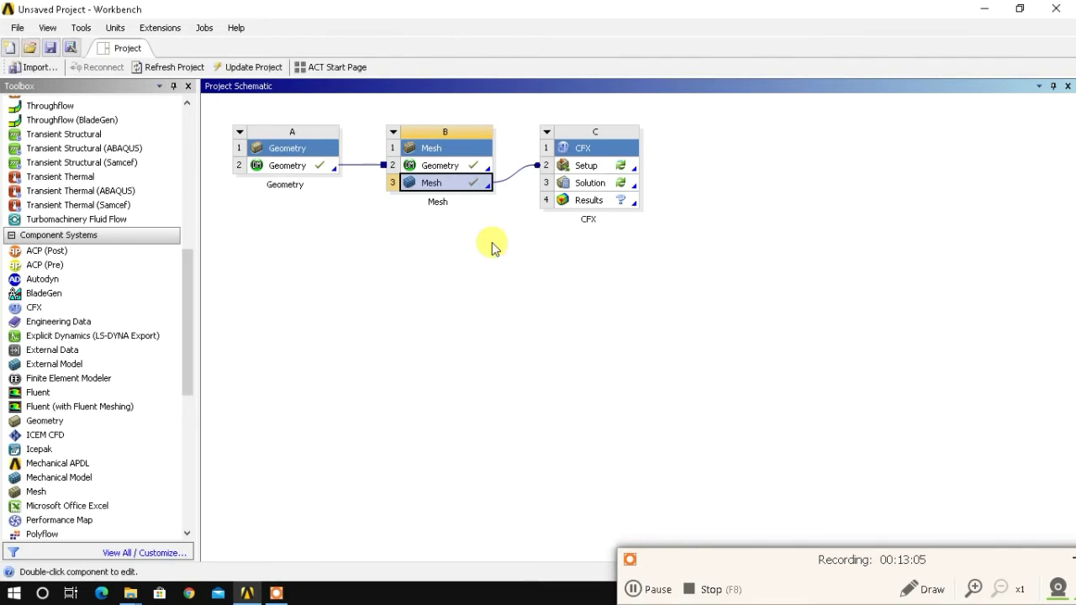
Open the CFX system's Setup cell in CFX-Pre and maximize the window
double_click(592, 166)
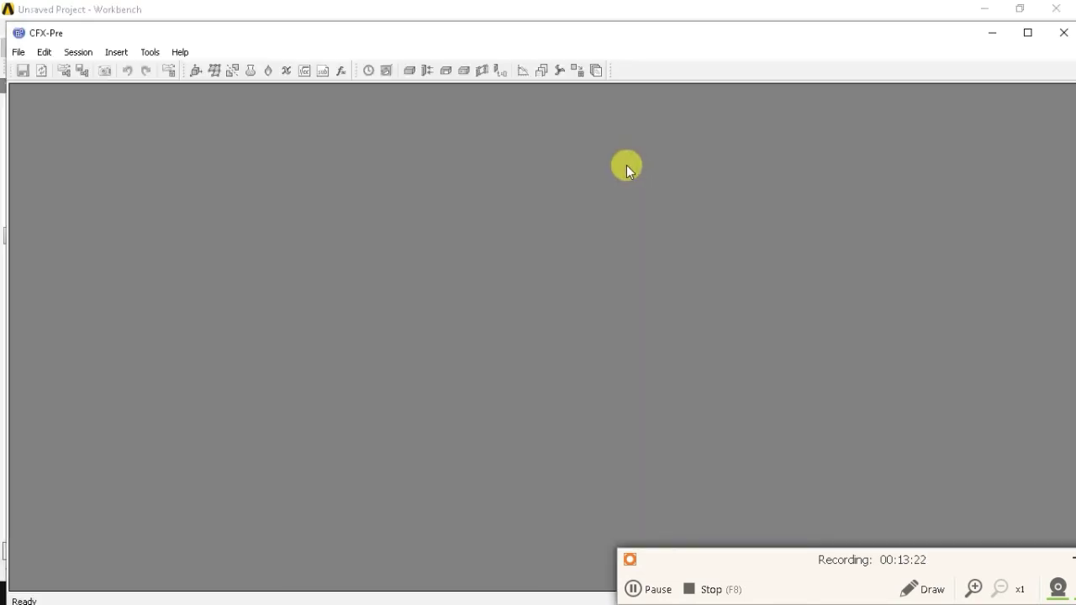
left_click(658, 590)
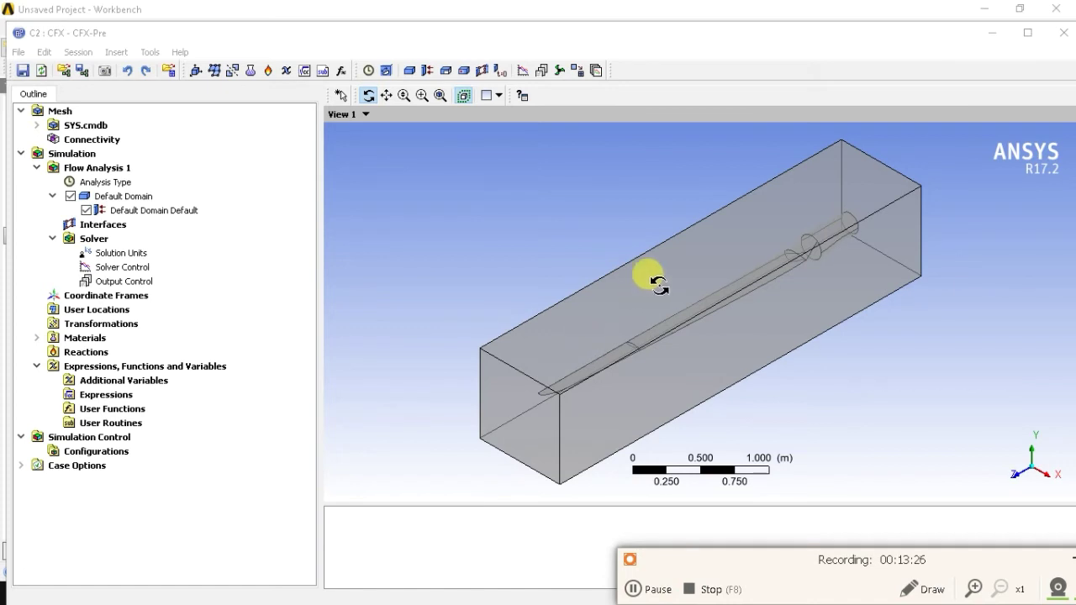
left_click_drag(783, 310, 721, 277)
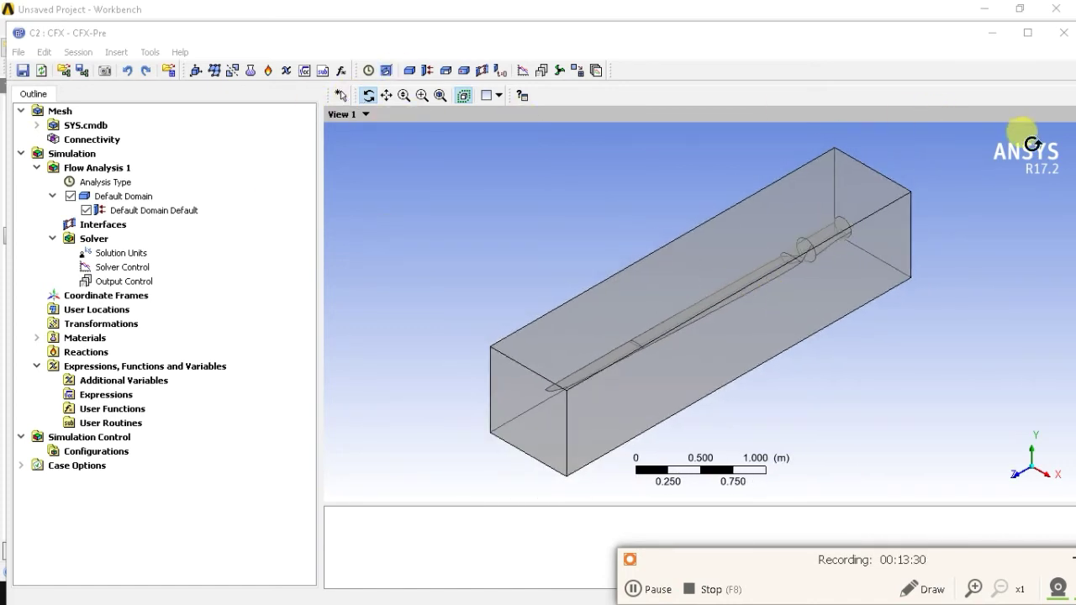
double_click(830, 35)
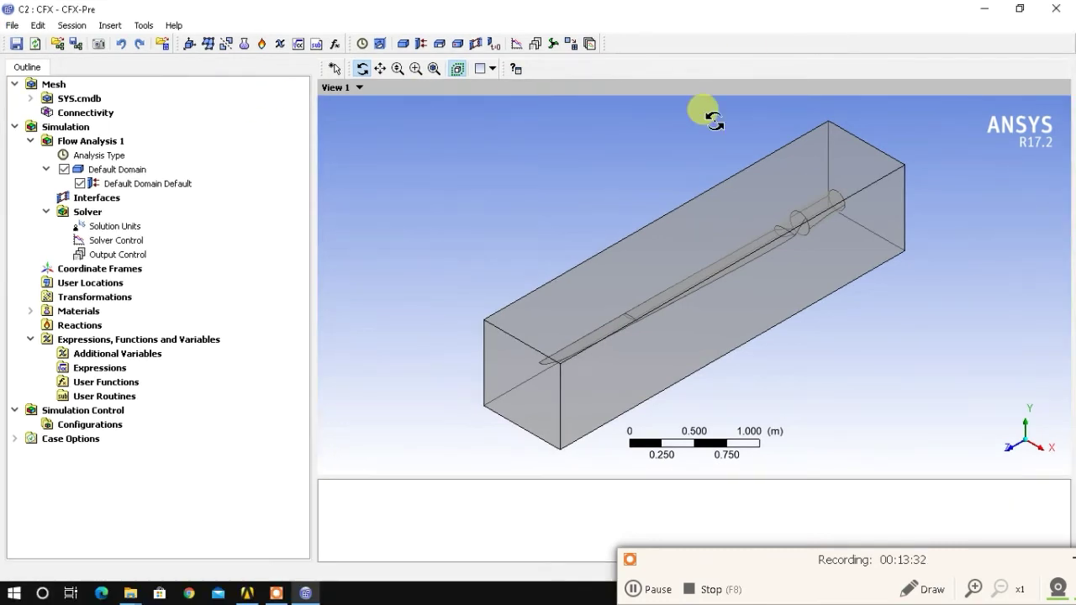
left_click_drag(672, 267, 687, 286)
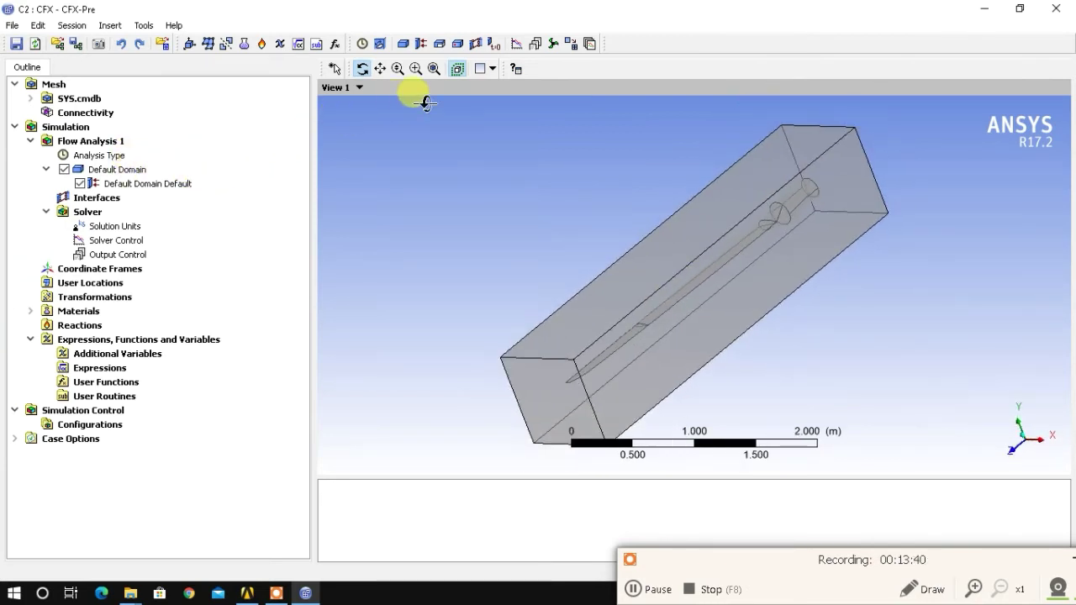
scroll(571, 241, "up", 3)
scroll(539, 233, "down", 1)
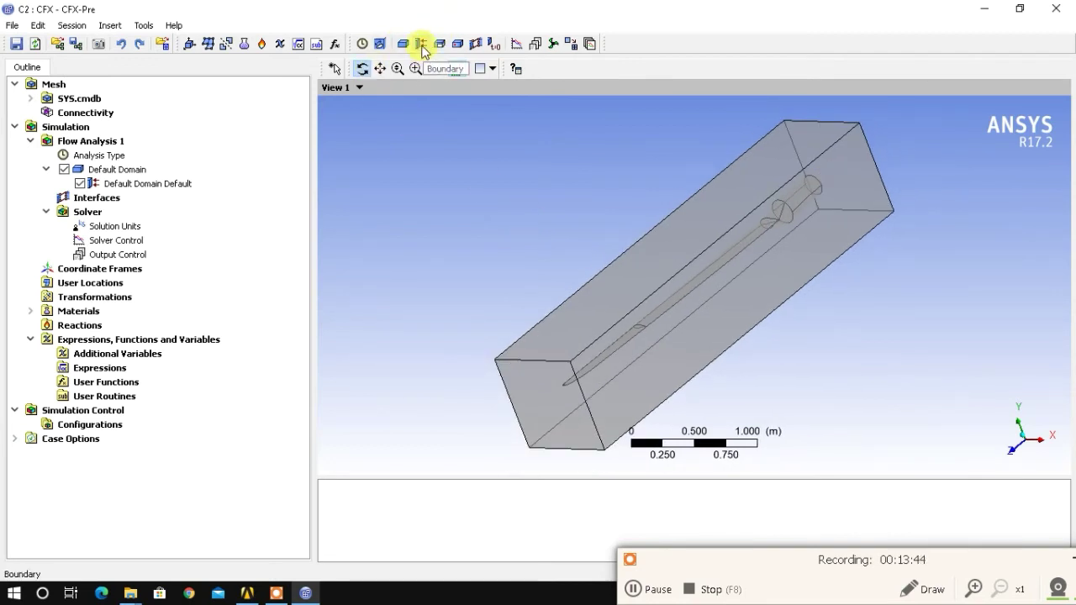
left_click(421, 45)
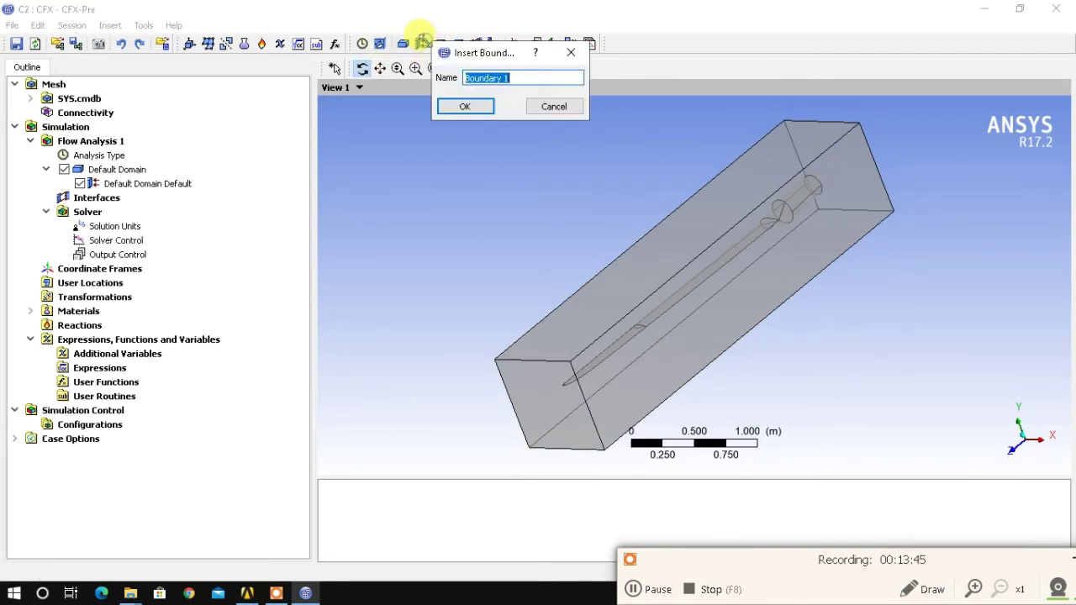
left_click(481, 108)
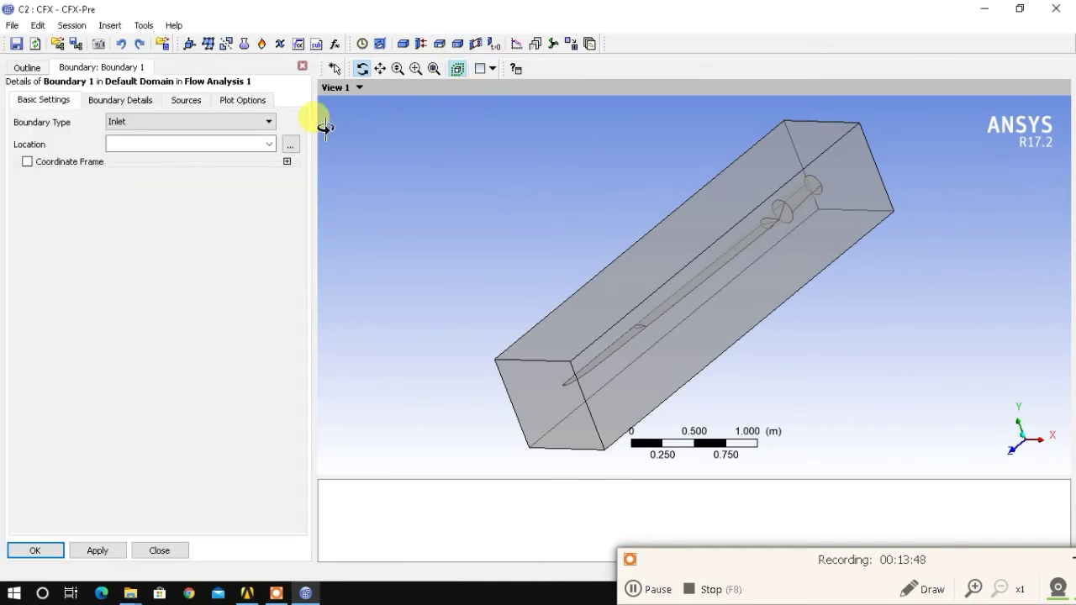
left_click(303, 66)
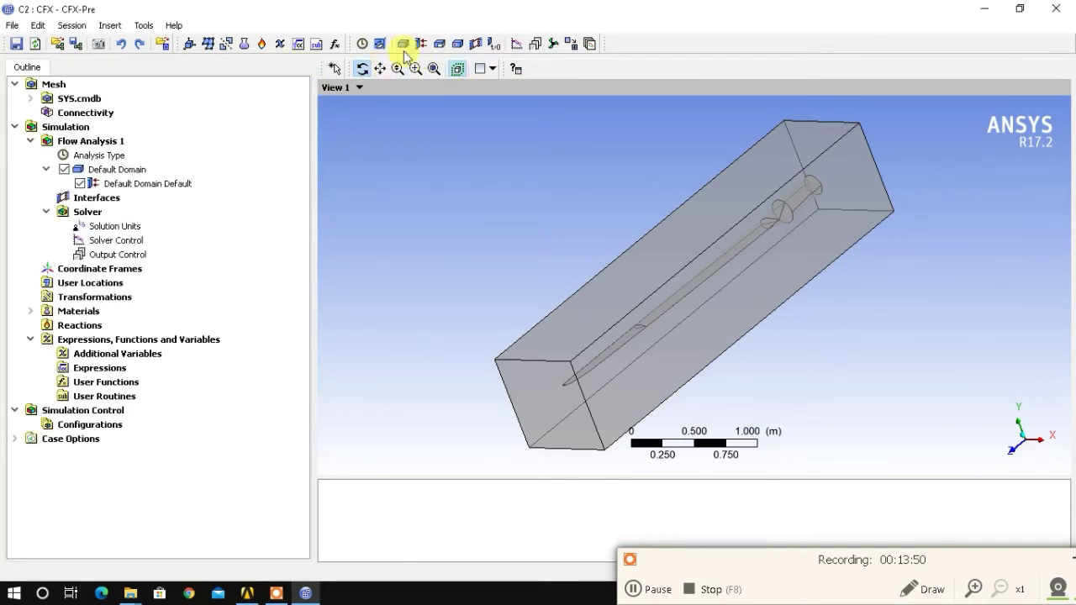
left_click(419, 44)
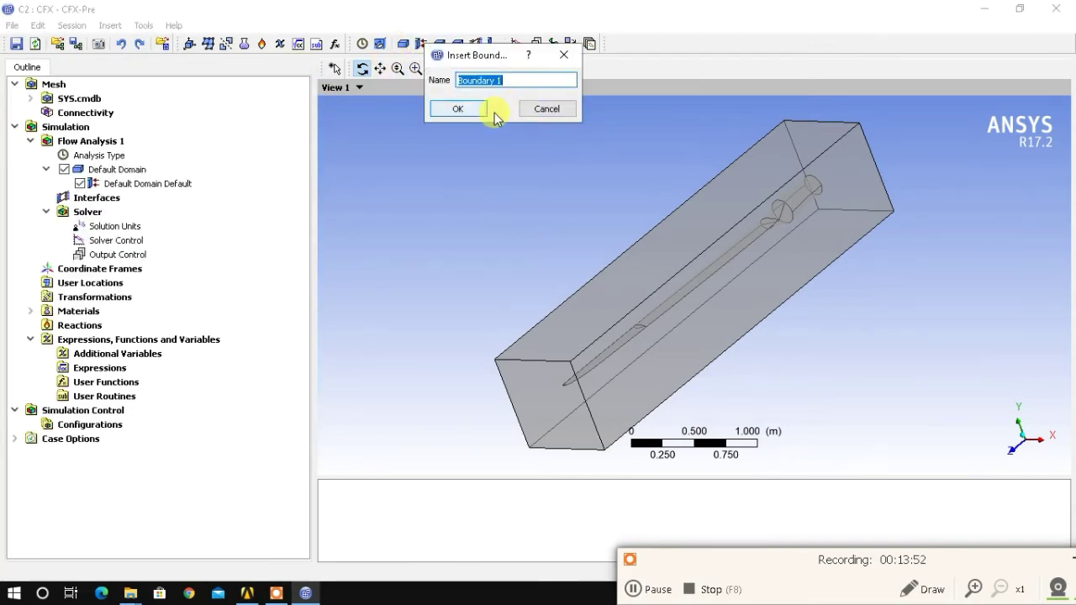
left_click(458, 108)
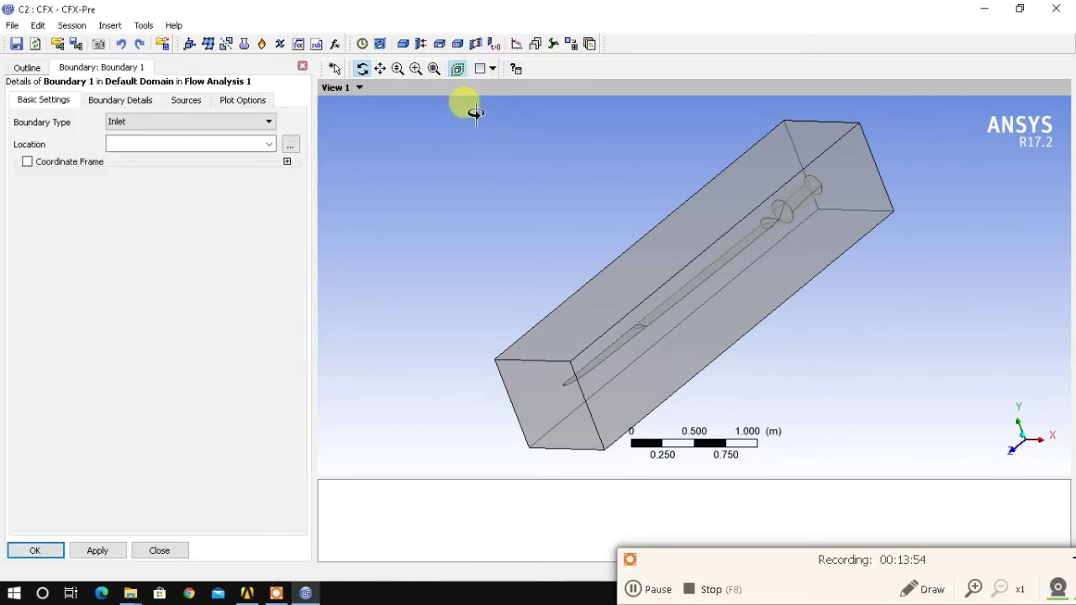
left_click(302, 66)
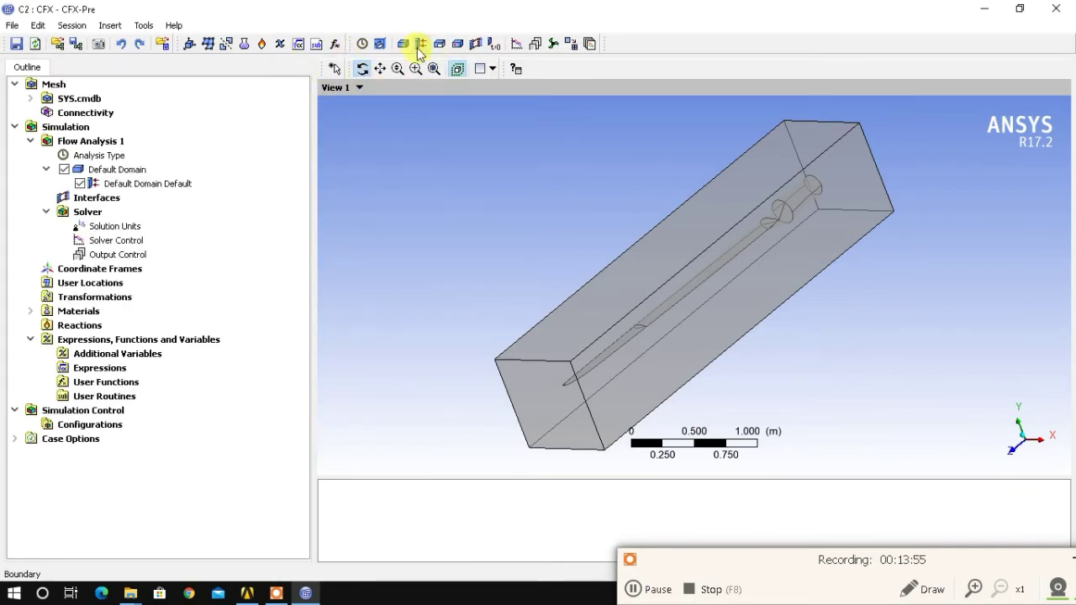
Insert a new boundary named inlet in the default domain
left_click(420, 44)
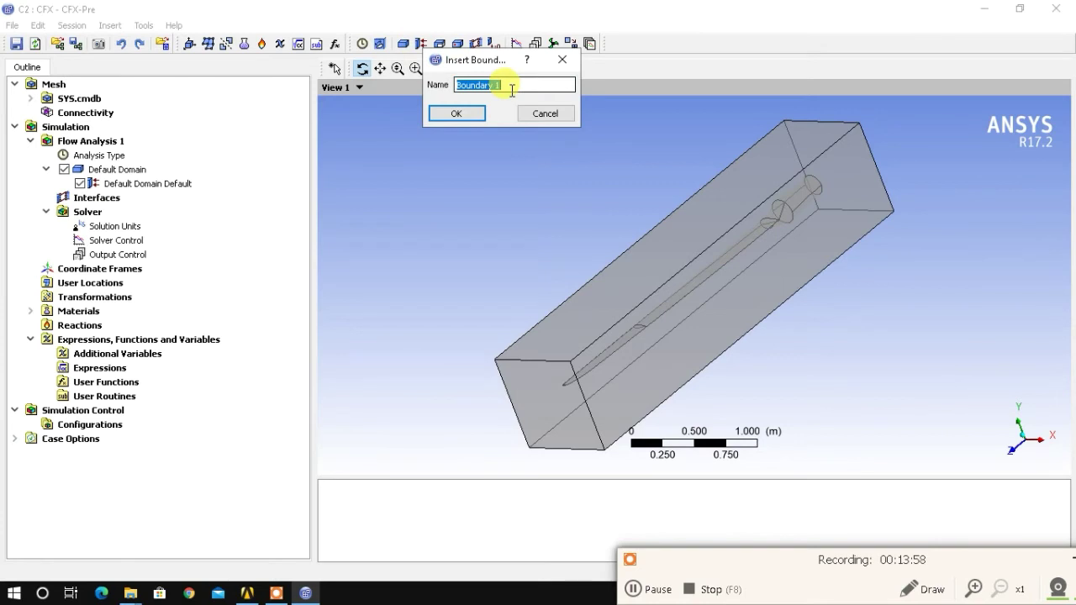
type("in")
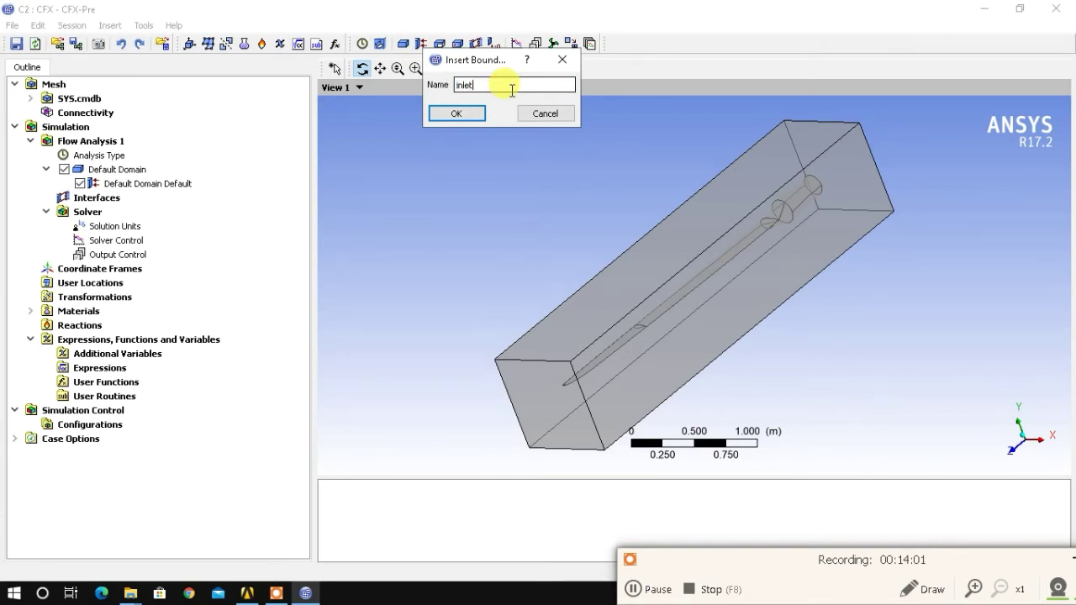
type("let")
key("Return")
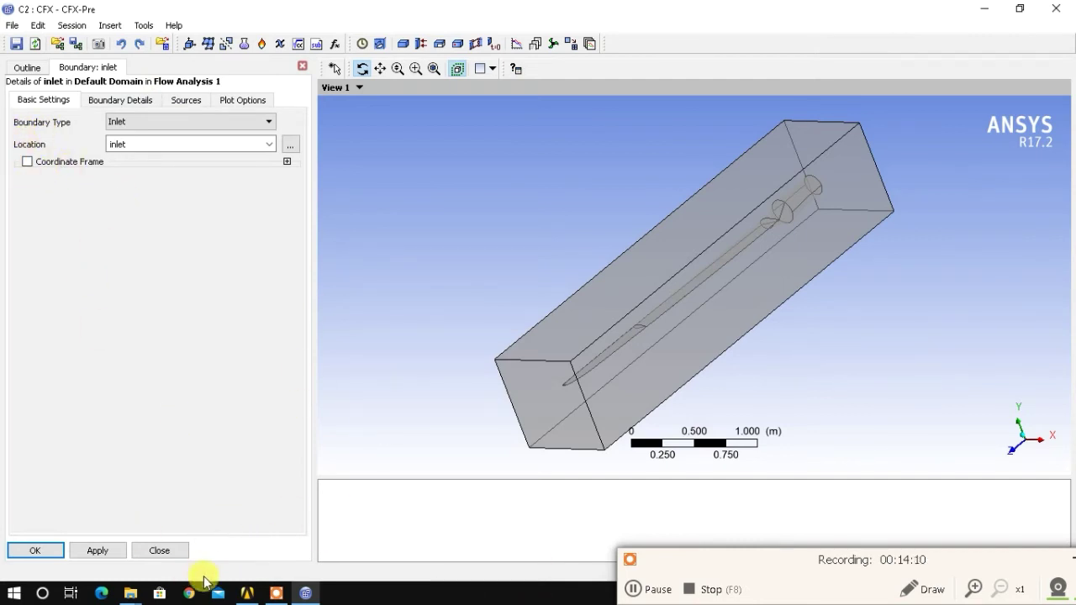
Set the inlet boundary's normal speed to 10 m/s and its turbulence to Low (Intensity = 1%), and accept the settings
left_click(140, 102)
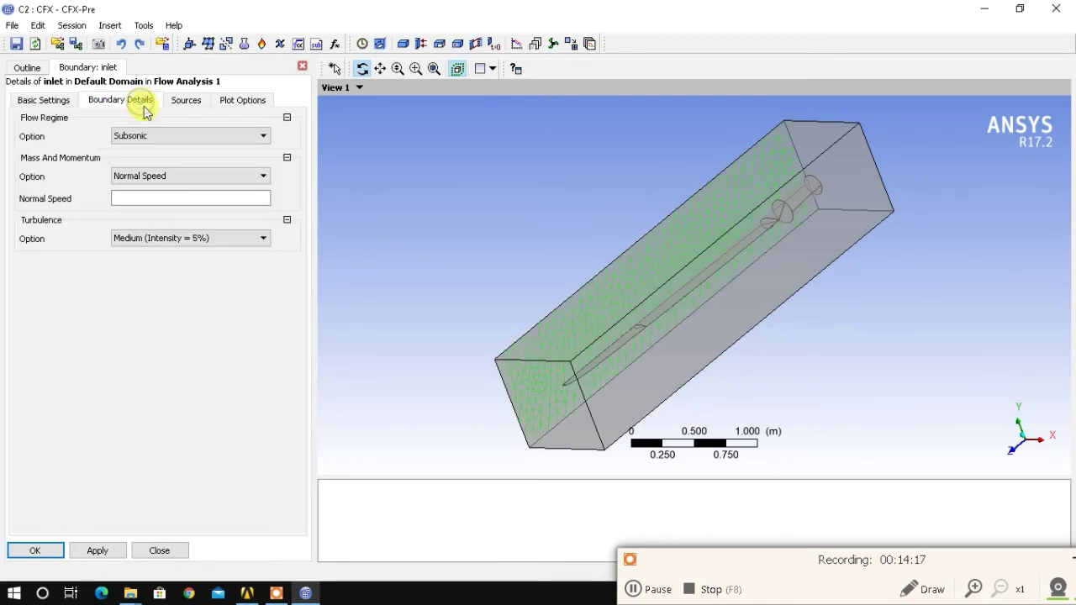
left_click(211, 148)
left_click(175, 145)
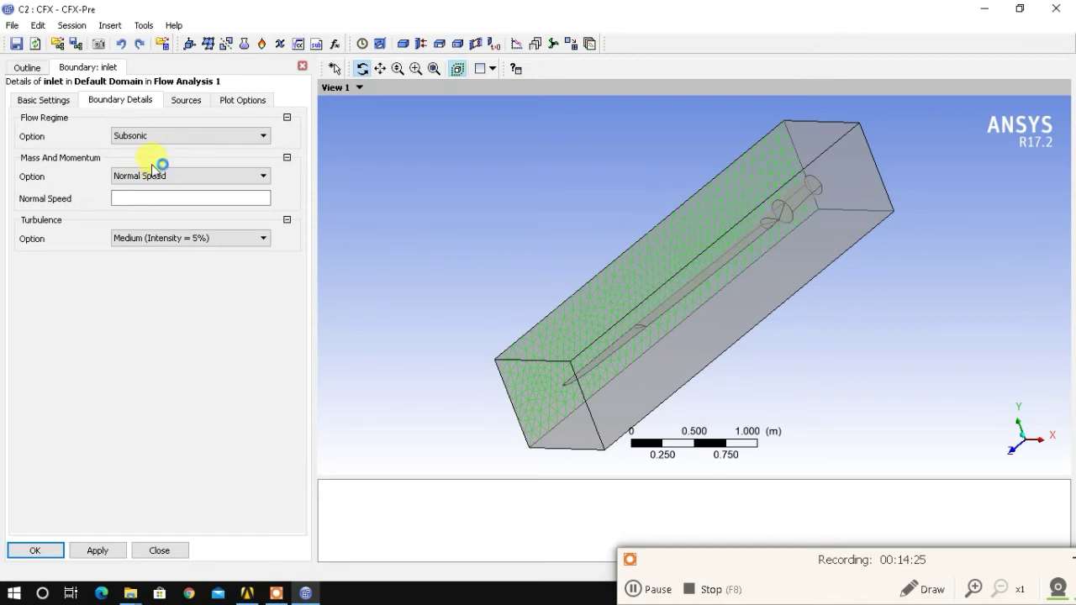
left_click(184, 199)
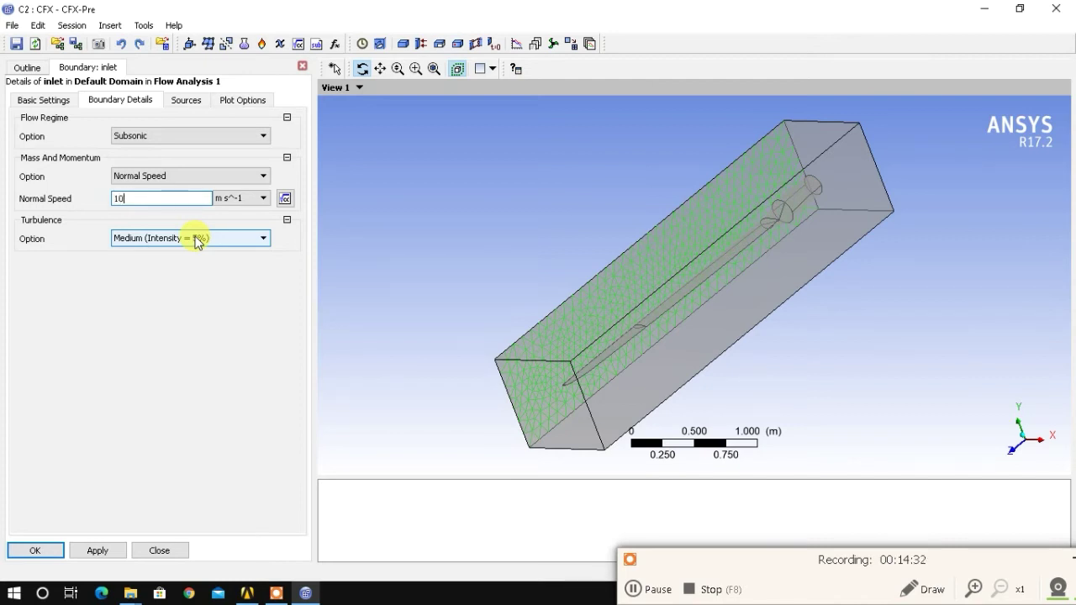
left_click(197, 238)
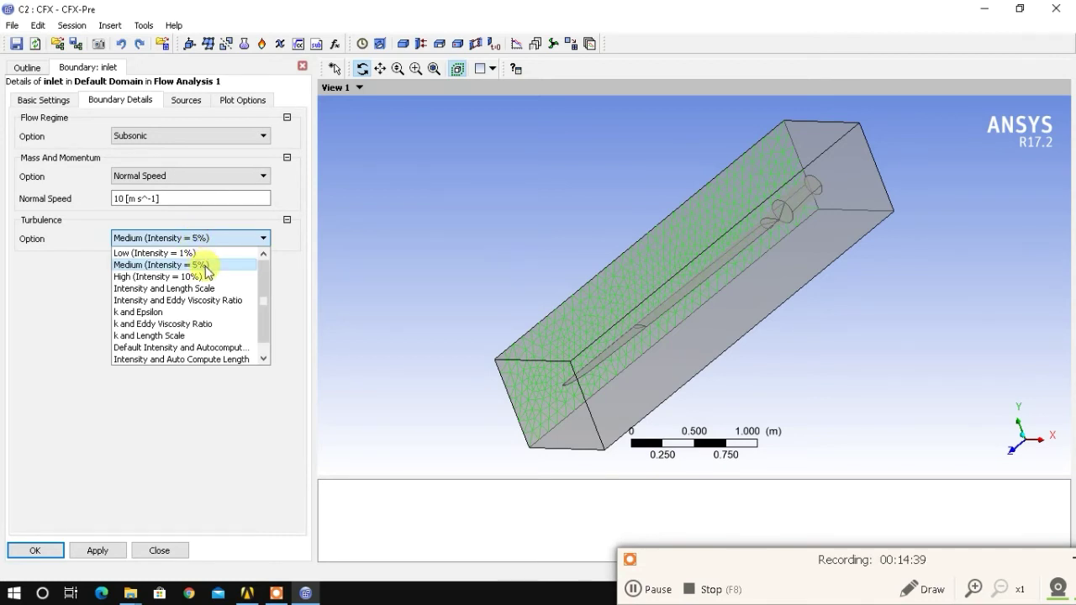
left_click(217, 253)
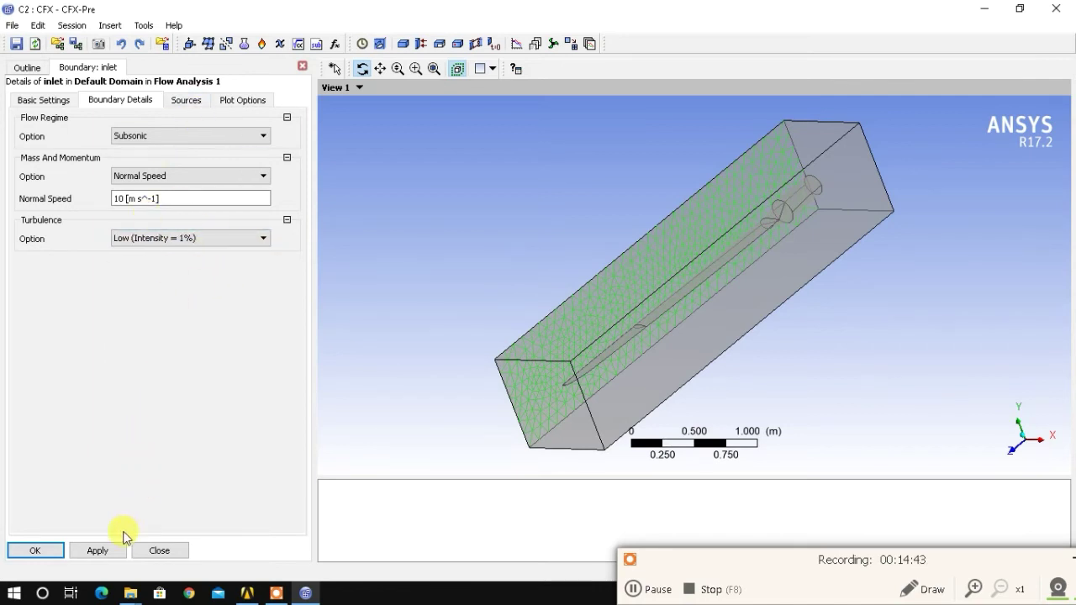
left_click(101, 554)
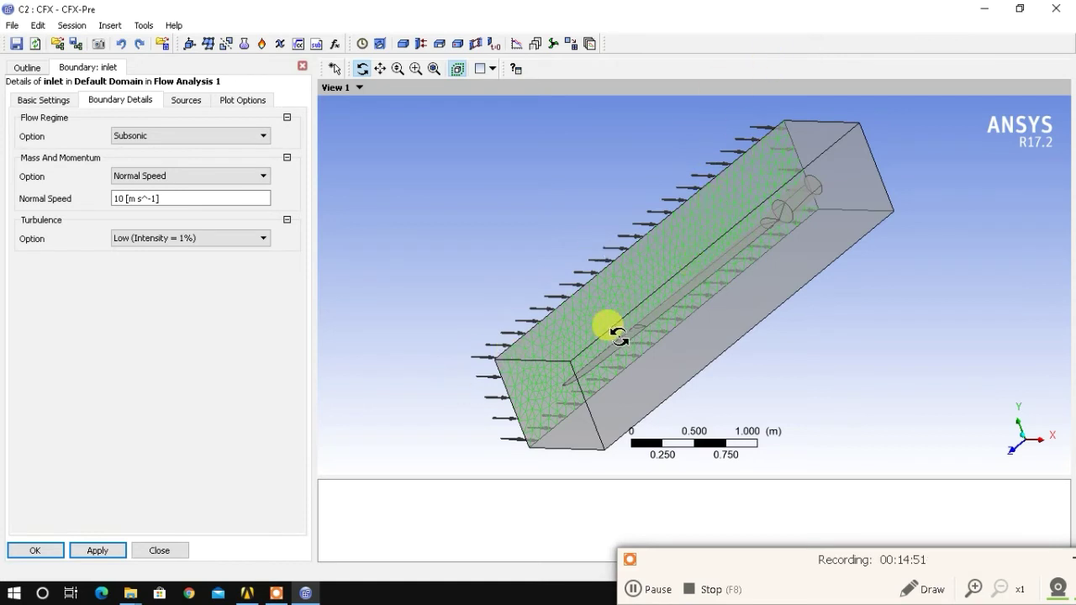
left_click(34, 551)
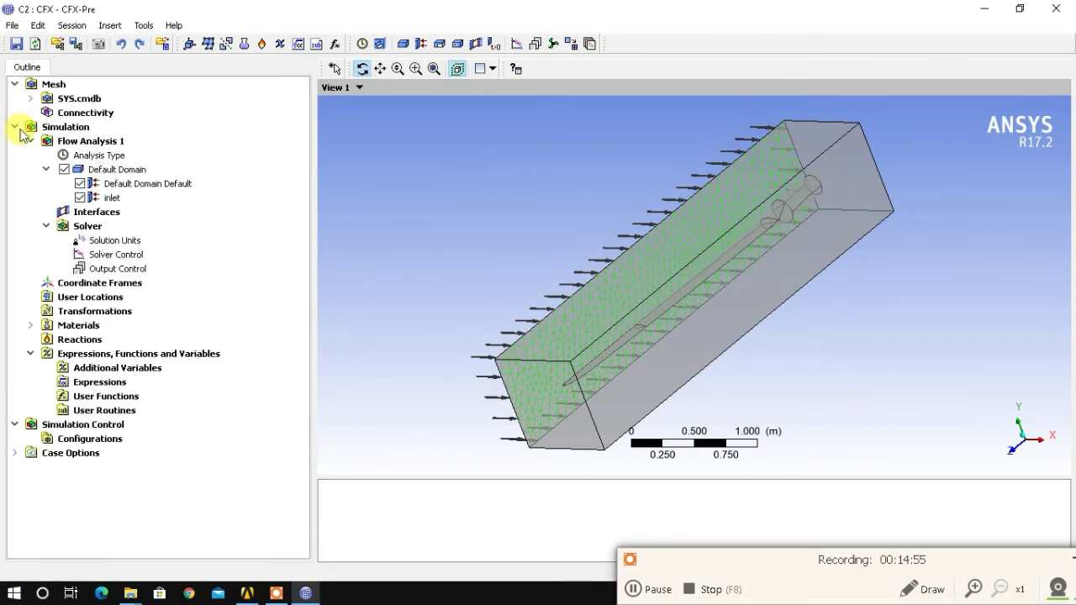
Insert another boundary named farfield in the default domain
left_click(421, 42)
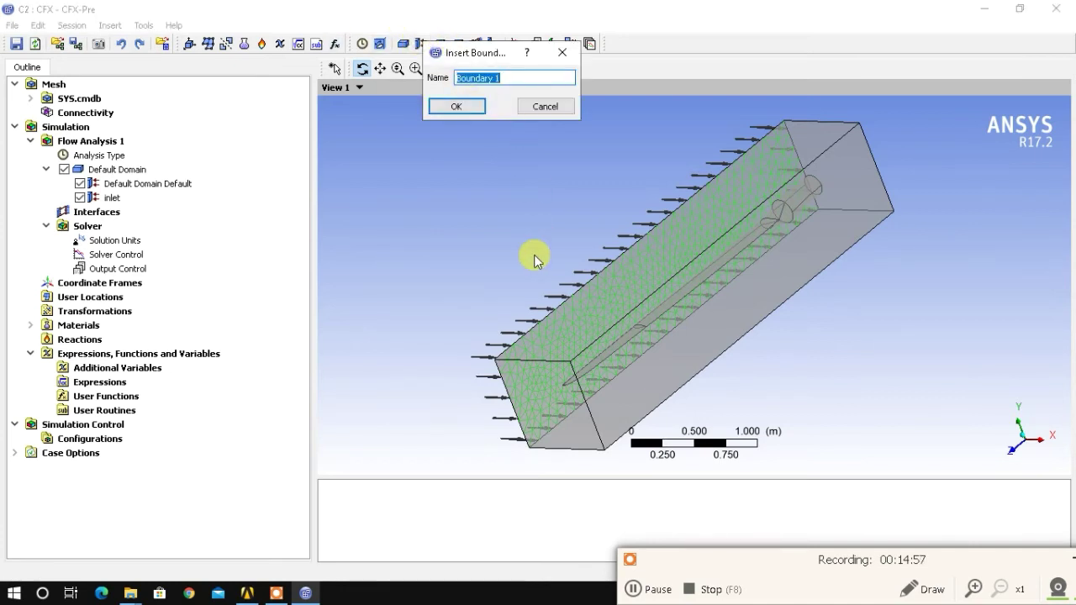
type("out")
key("BackSpace")
key("BackSpace")
key("BackSpace")
type("farfield")
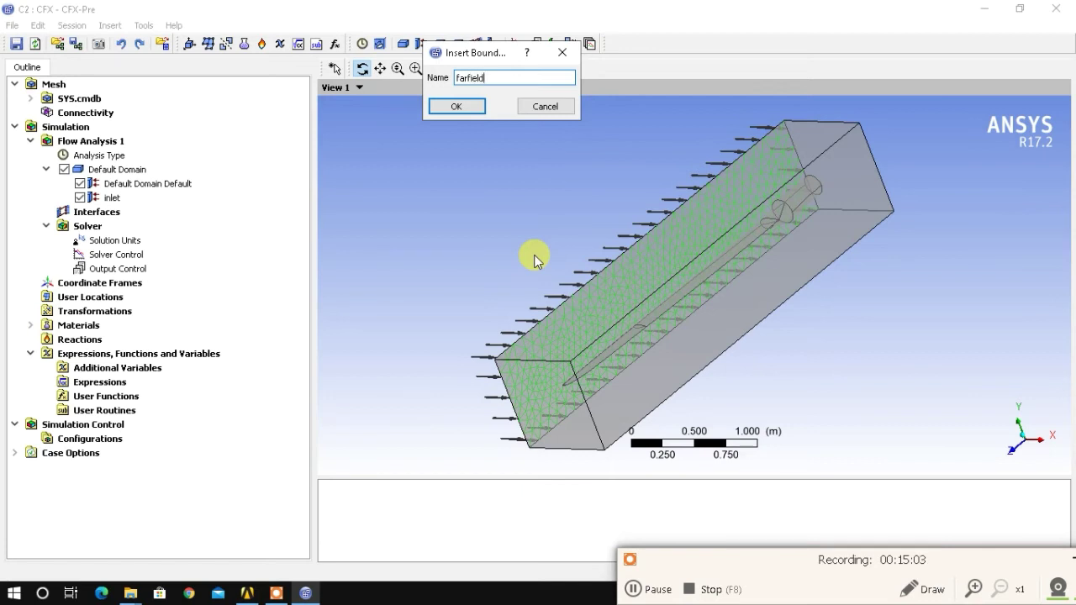
key("Return")
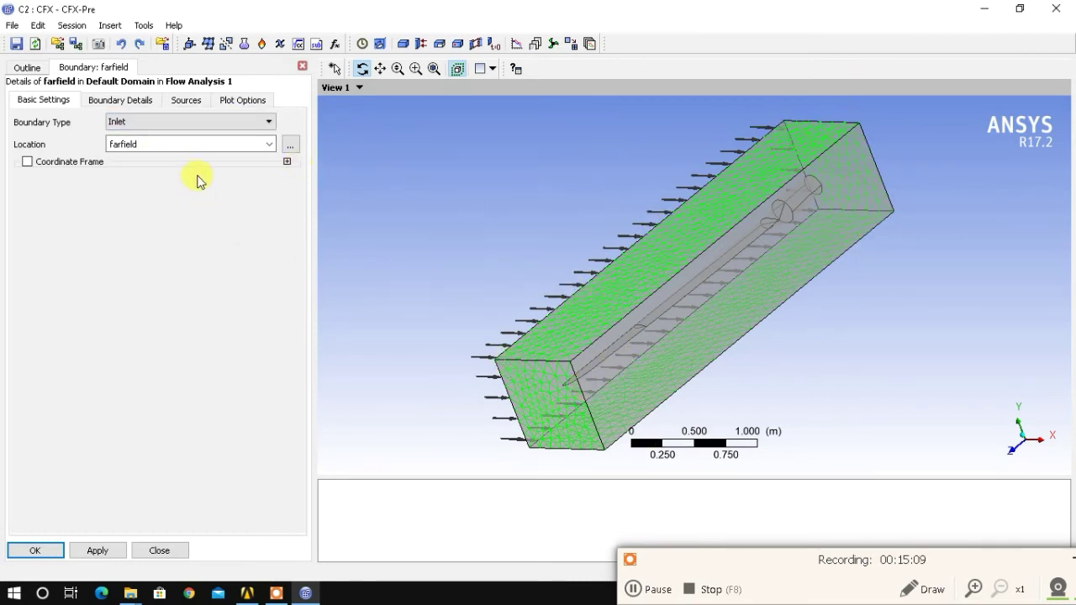
Make the farfield boundary a wall with the Free Slip Wall option and accept the settings
left_click(231, 129)
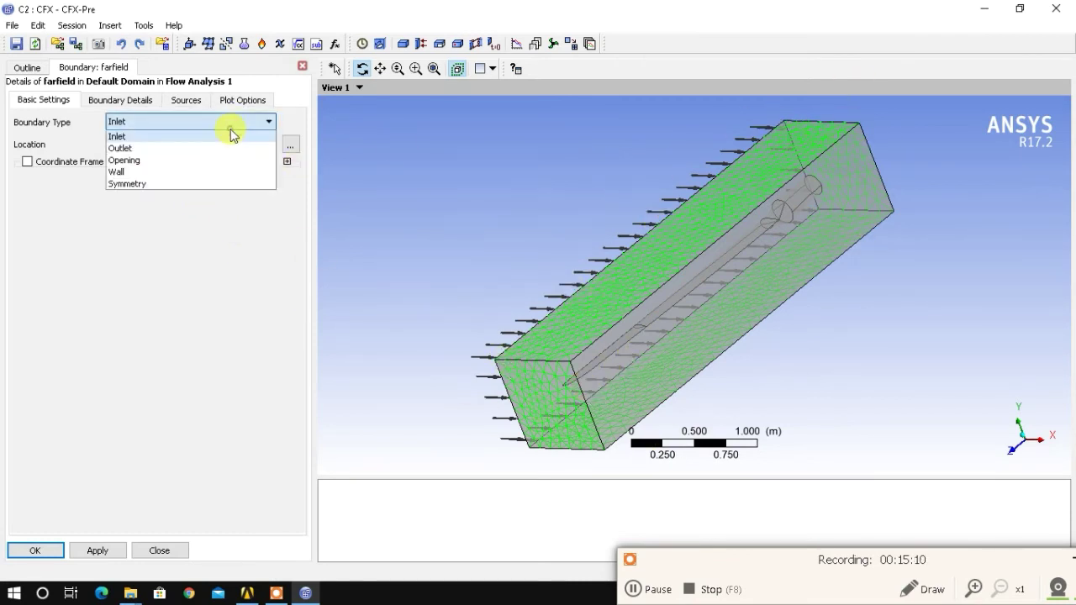
left_click(116, 172)
left_click(139, 100)
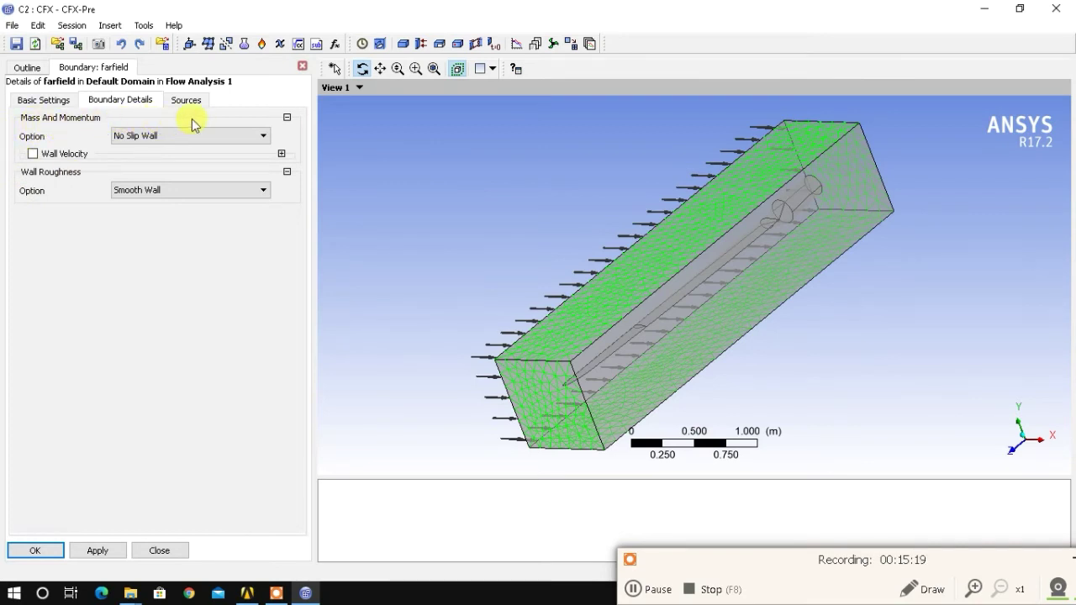
left_click(208, 137)
left_click(193, 162)
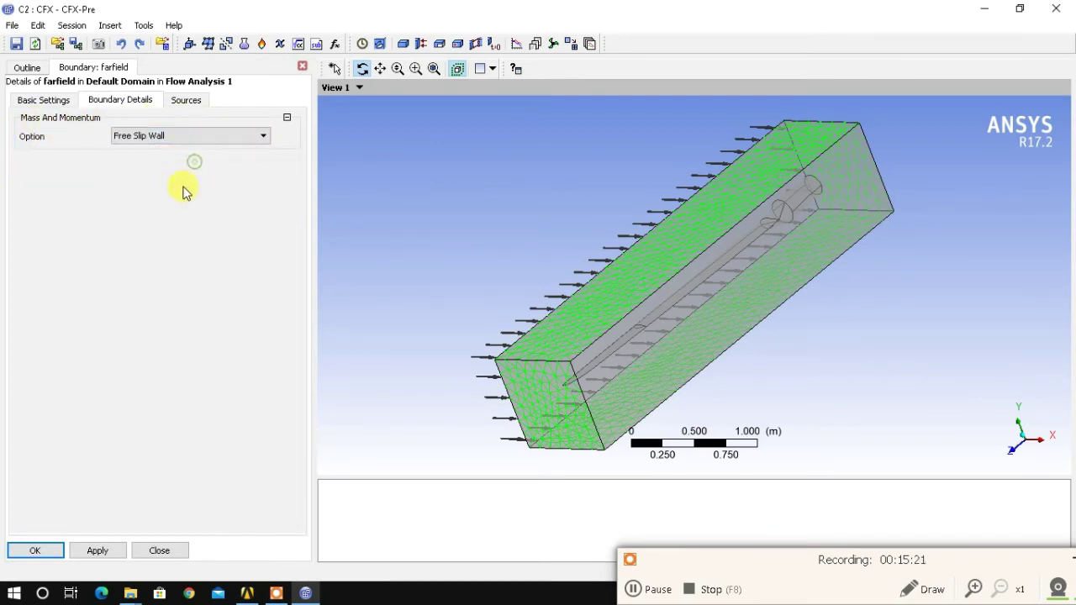
left_click(98, 551)
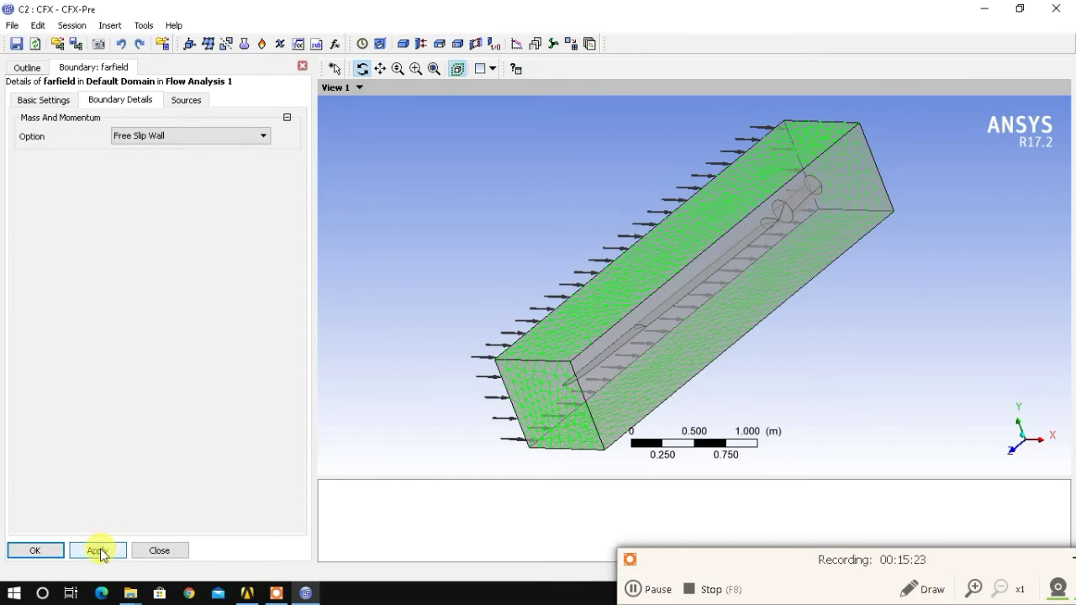
left_click(59, 551)
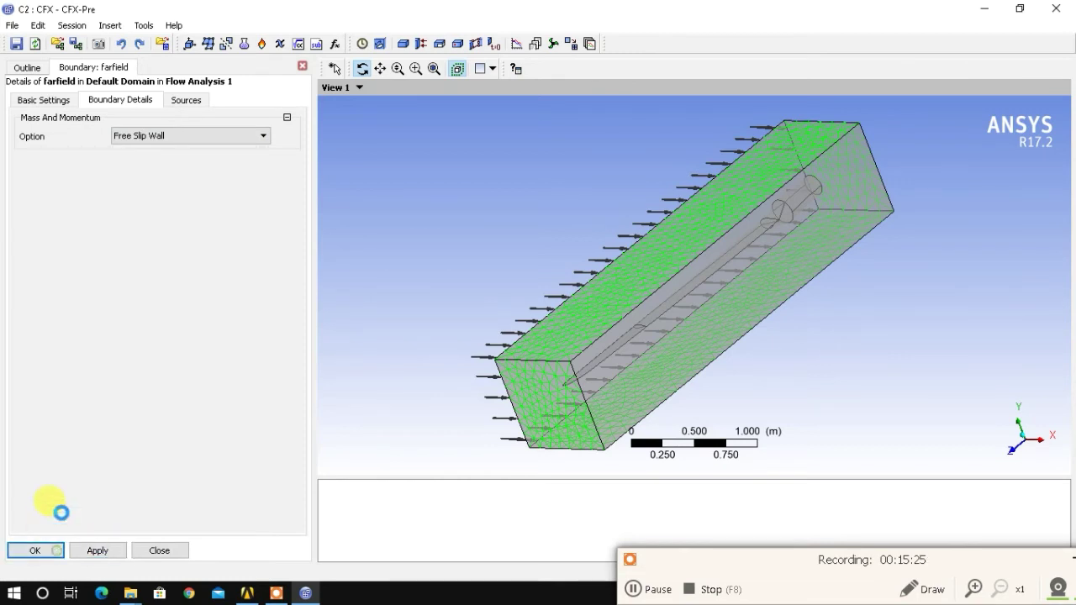
Insert a boundary named outlet in the default domain
left_click(420, 44)
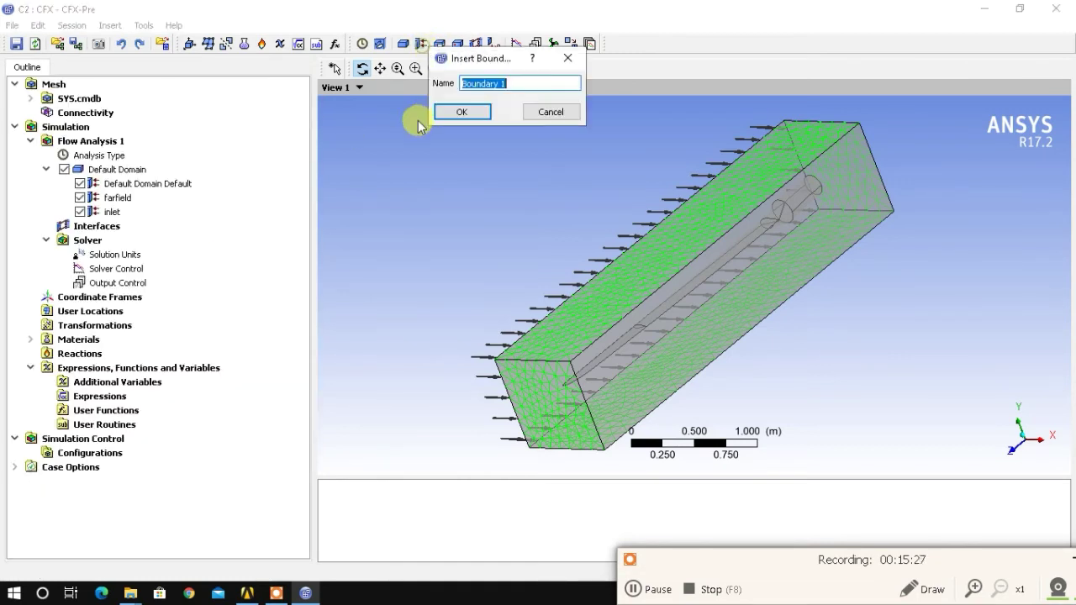
type("outlet")
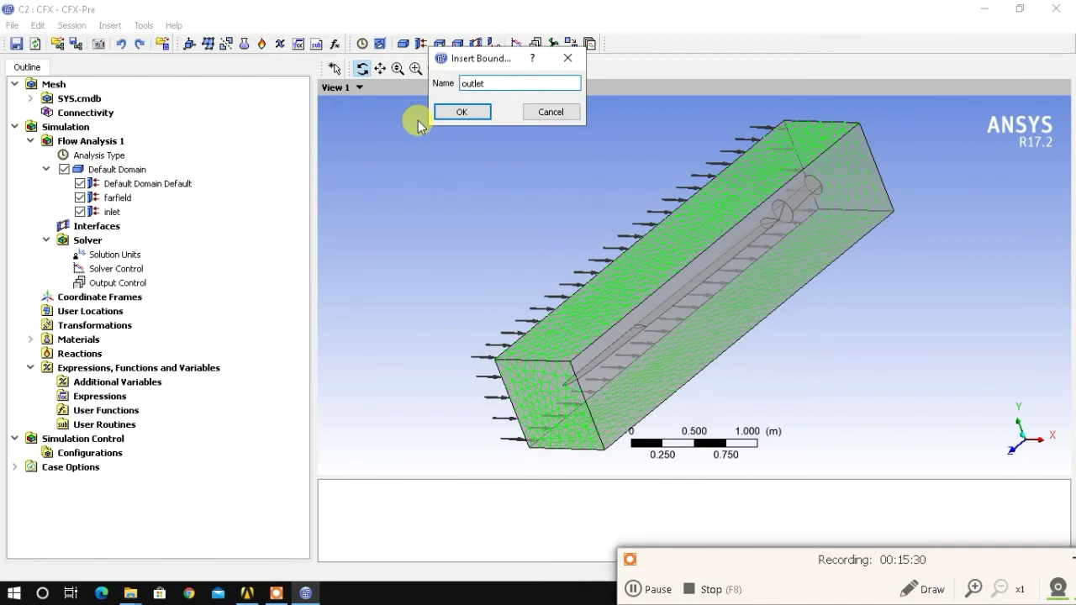
key("Return")
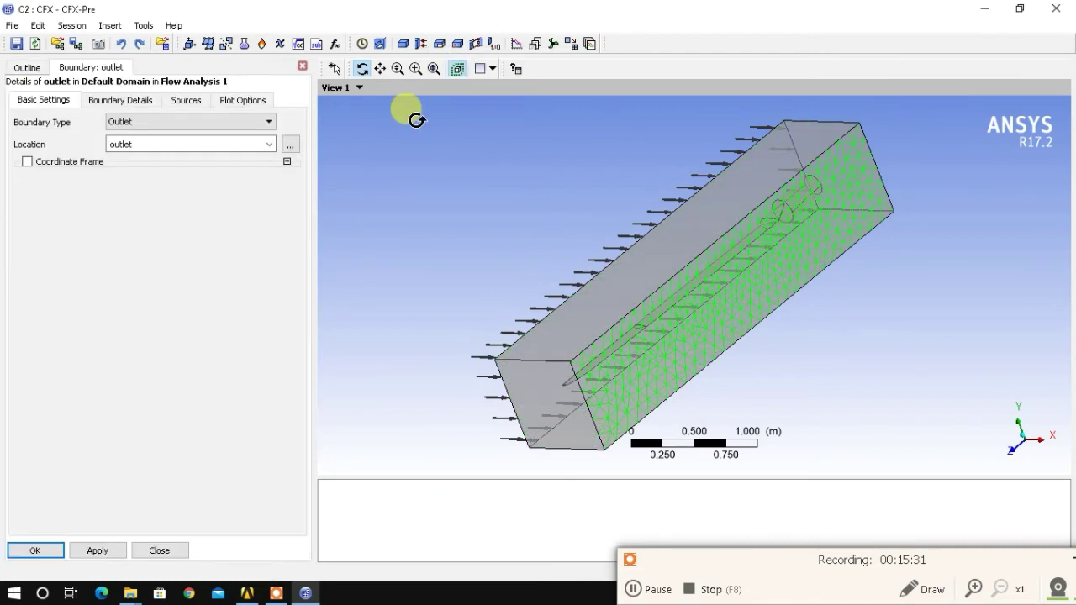
Set the outlet boundary's relative pressure to 0 Pa and accept the settings
left_click(103, 100)
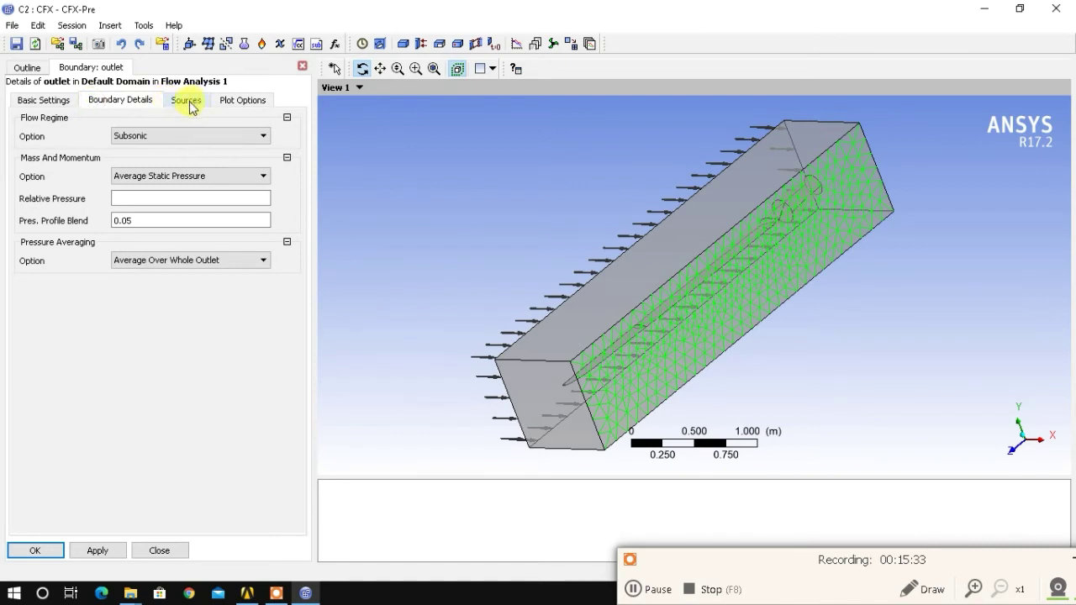
left_click(196, 200)
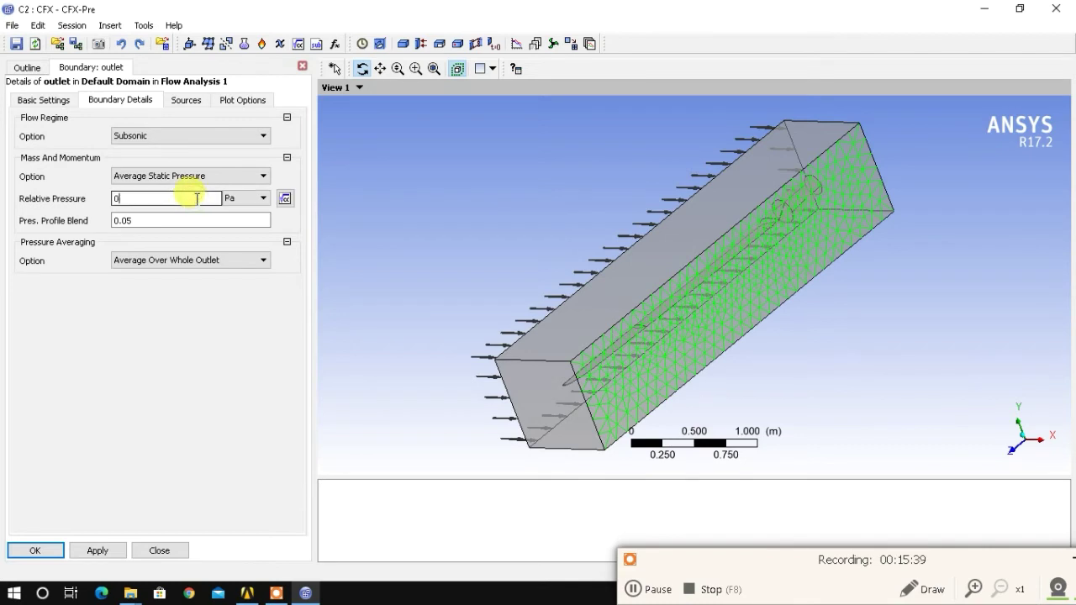
type("0")
left_click(187, 308)
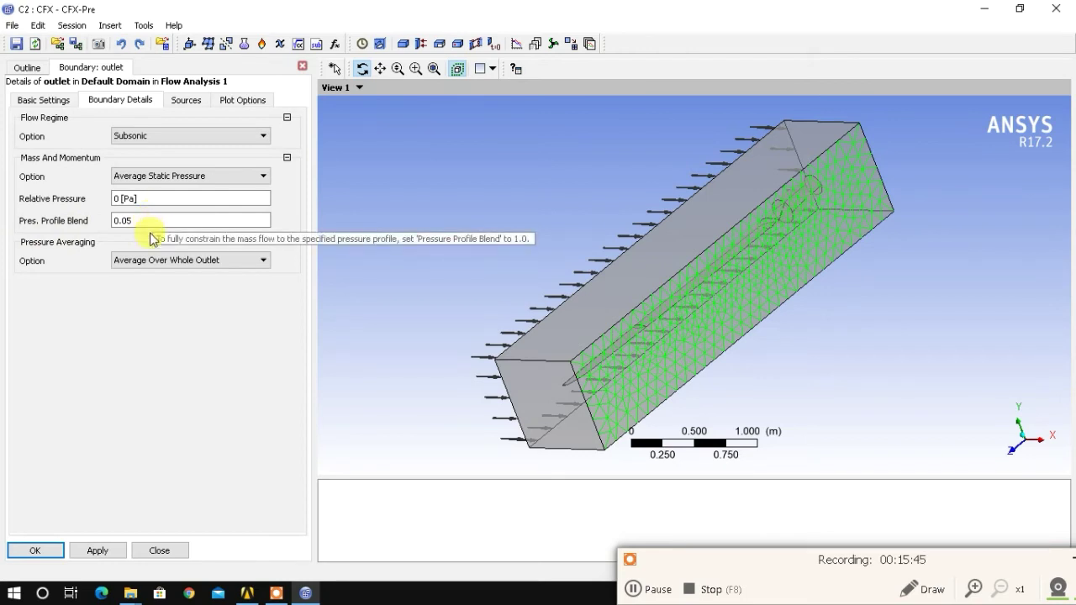
left_click(88, 549)
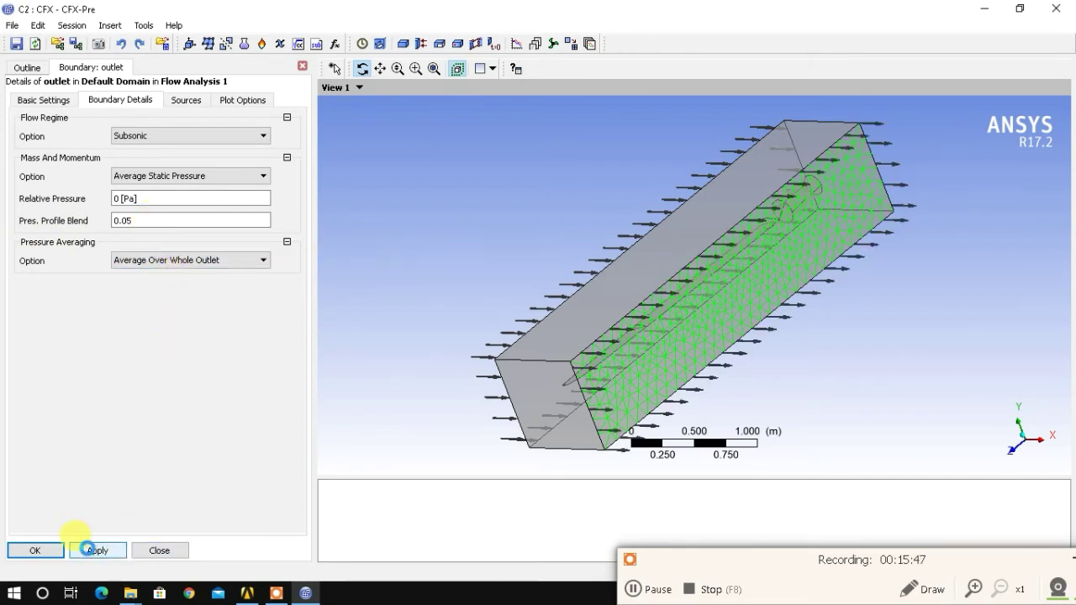
left_click(56, 552)
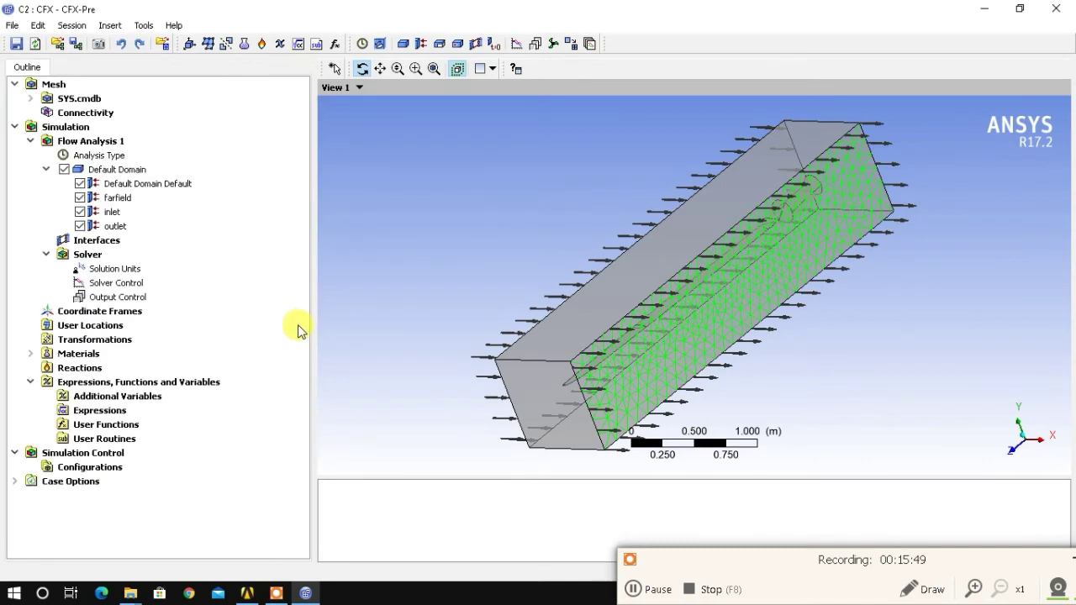
Insert a boundary named blade in the default domain
left_click(421, 42)
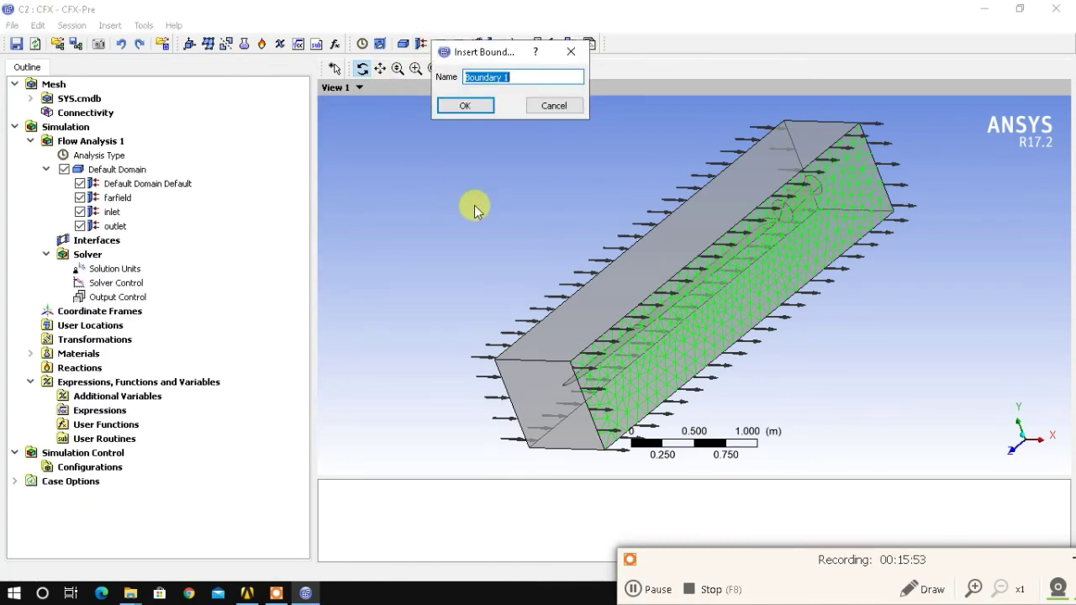
type("blade")
key("Return")
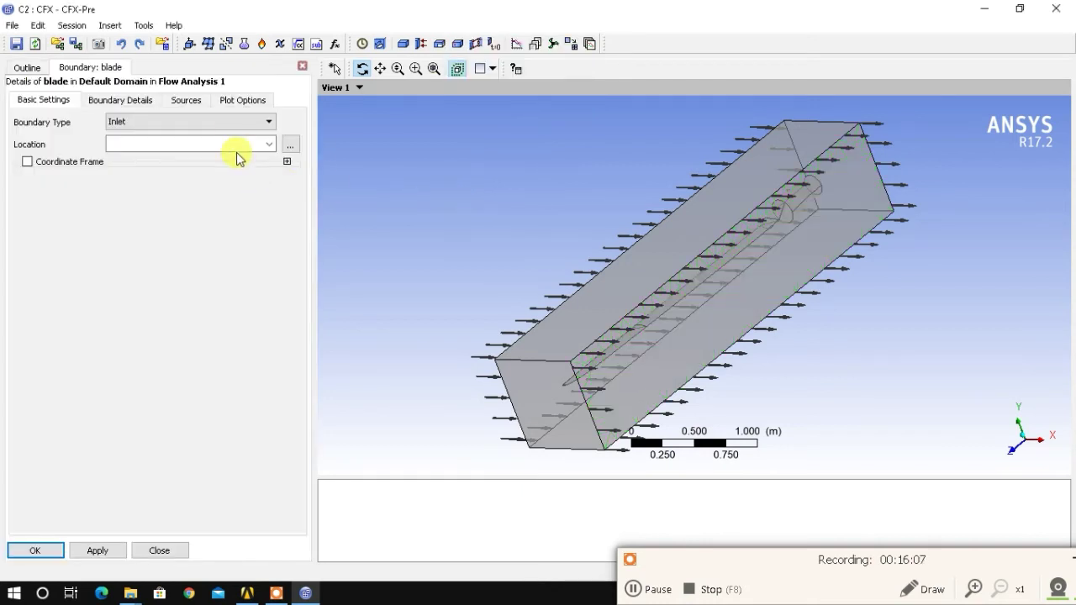
Assign all blade faces, F44.54 through F53.54, as the location of the blade boundary
left_click(269, 144)
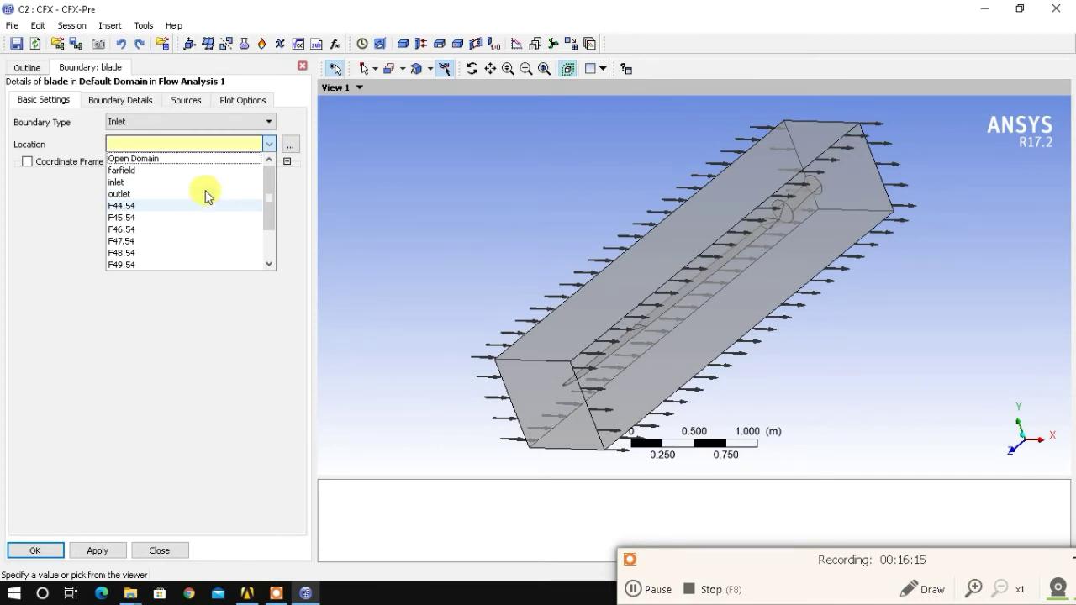
left_click(162, 207)
left_click_drag(162, 225, 162, 263)
scroll(208, 243, "down", 2)
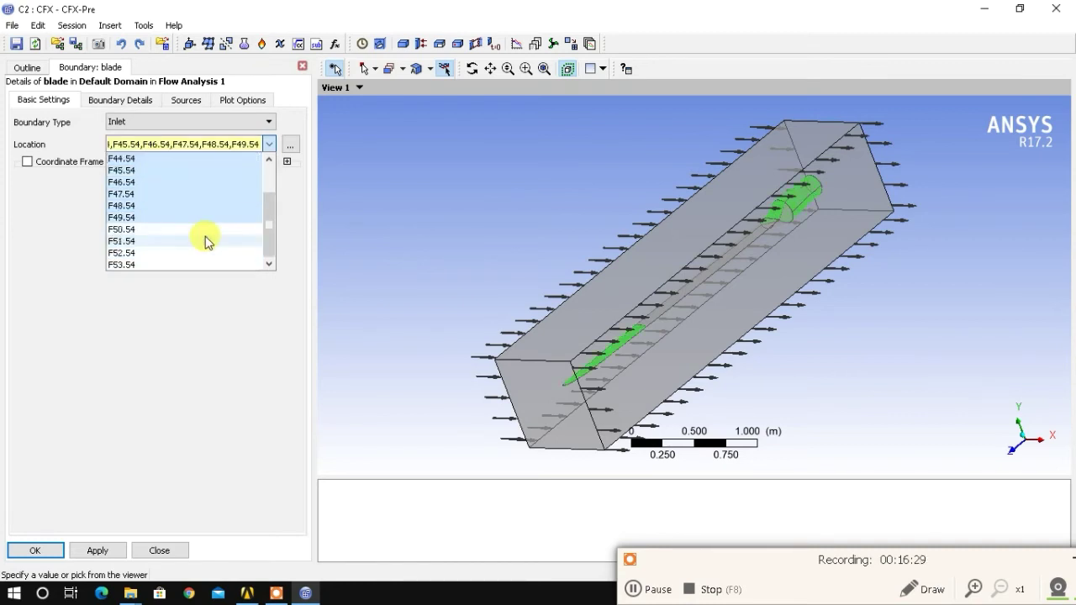
left_click(182, 230, "ctrl")
left_click(182, 242, "ctrl")
left_click(183, 252, "ctrl")
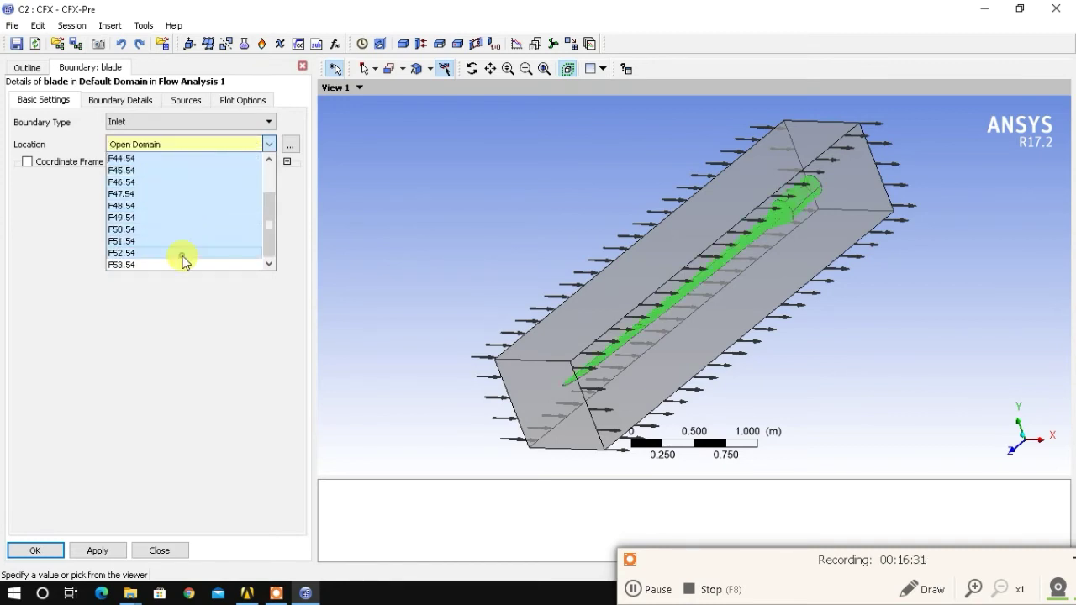
left_click(187, 265, "ctrl")
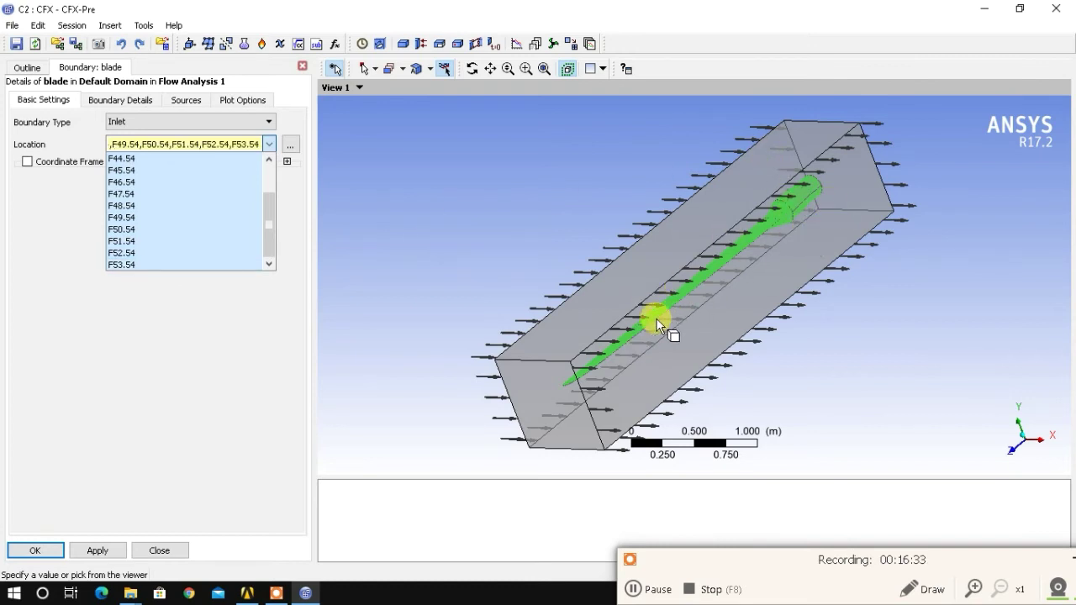
left_click(173, 361)
Set the blade boundary type to Wall with the No Slip Wall and Smooth Wall options, and accept the settings
left_click(201, 121)
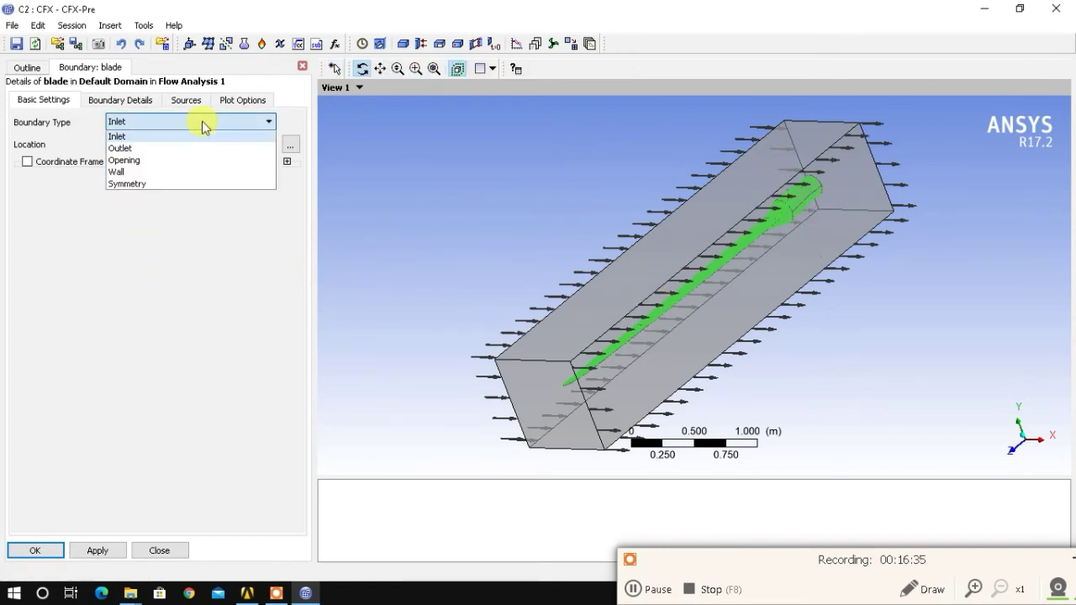
left_click(135, 171)
left_click(141, 108)
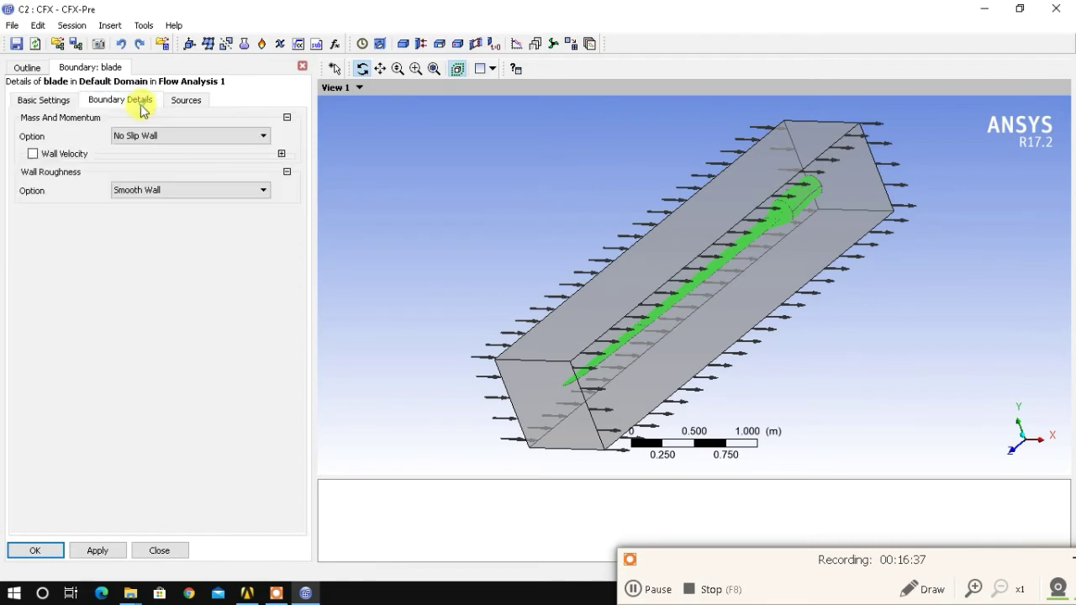
left_click(148, 135)
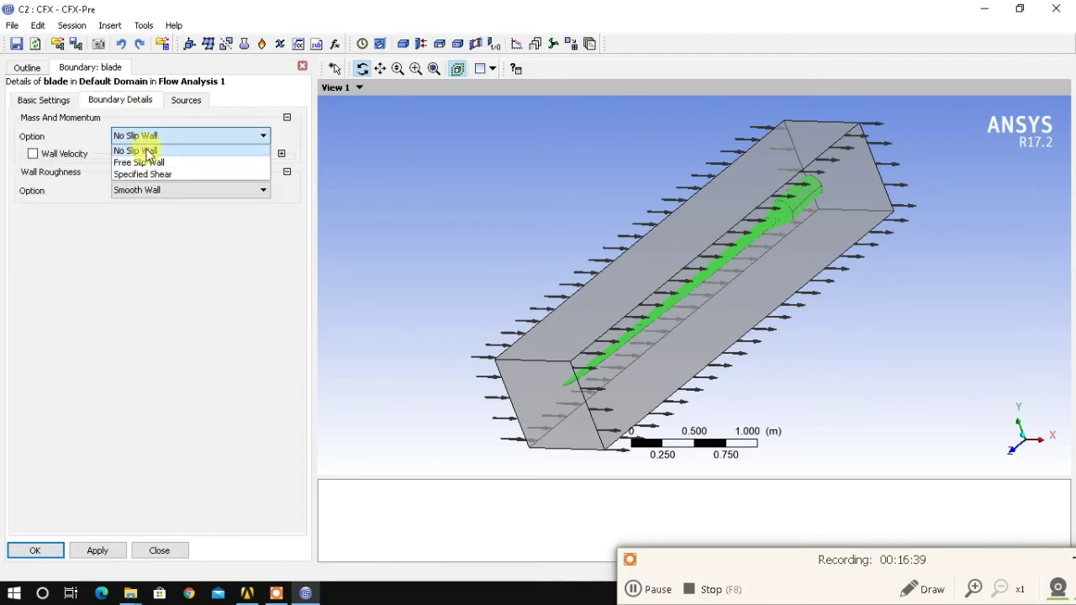
left_click(148, 152)
left_click(164, 188)
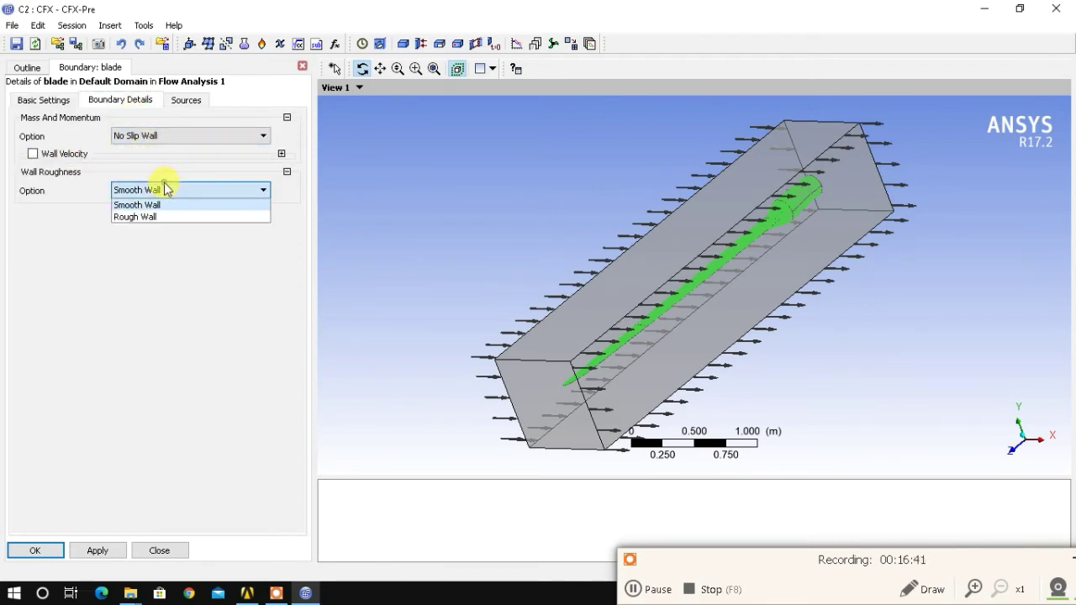
left_click(164, 207)
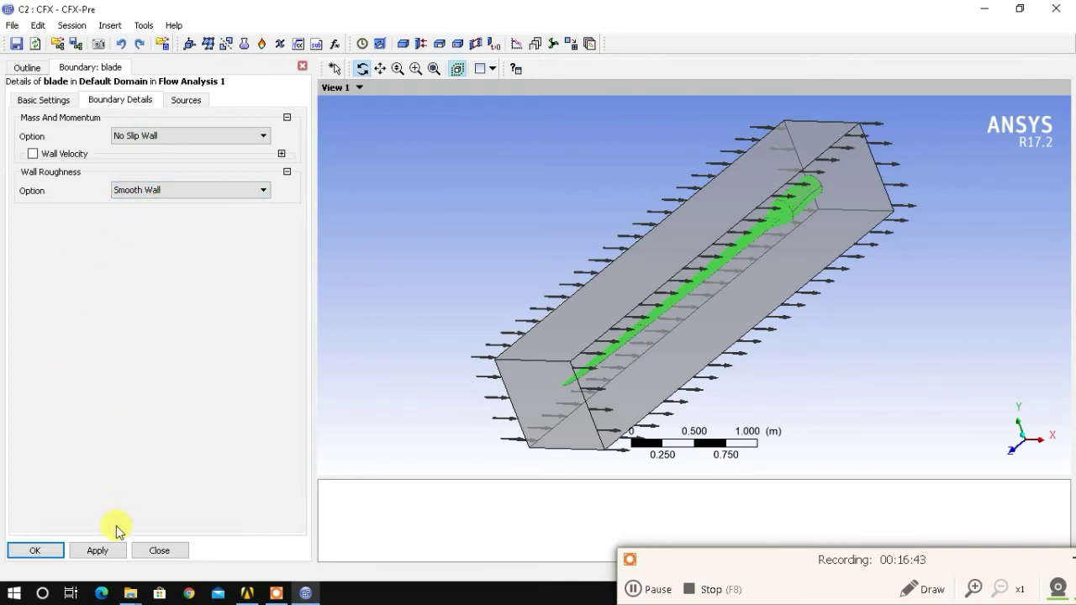
left_click(56, 553)
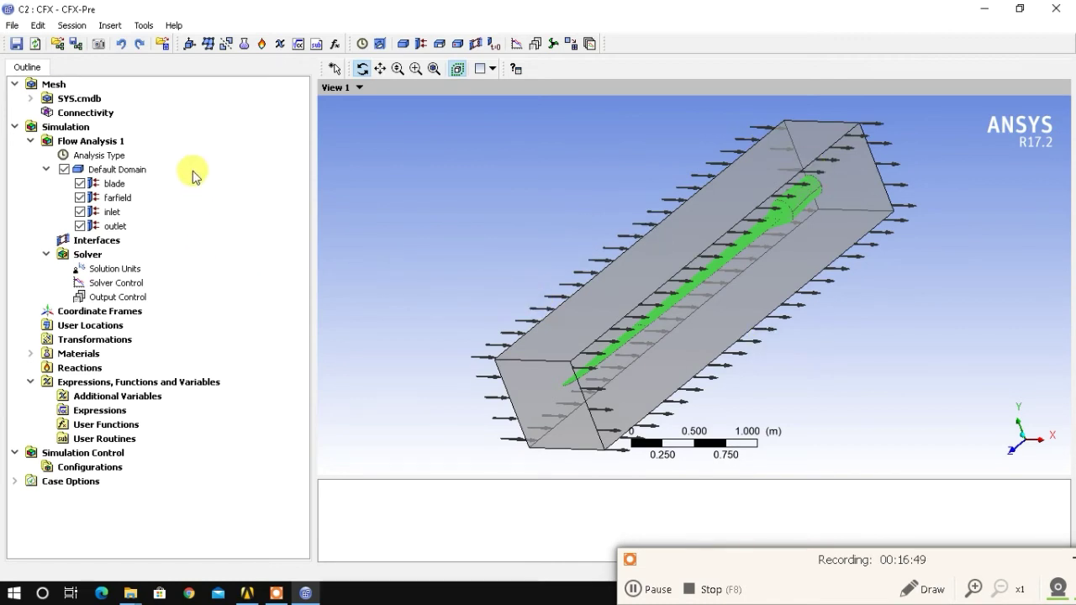
Edit the default domain: check the Fluid 1 material, set the isothermal fluid temperature to 32 C and accept the settings
left_click(134, 171)
right_click(134, 172)
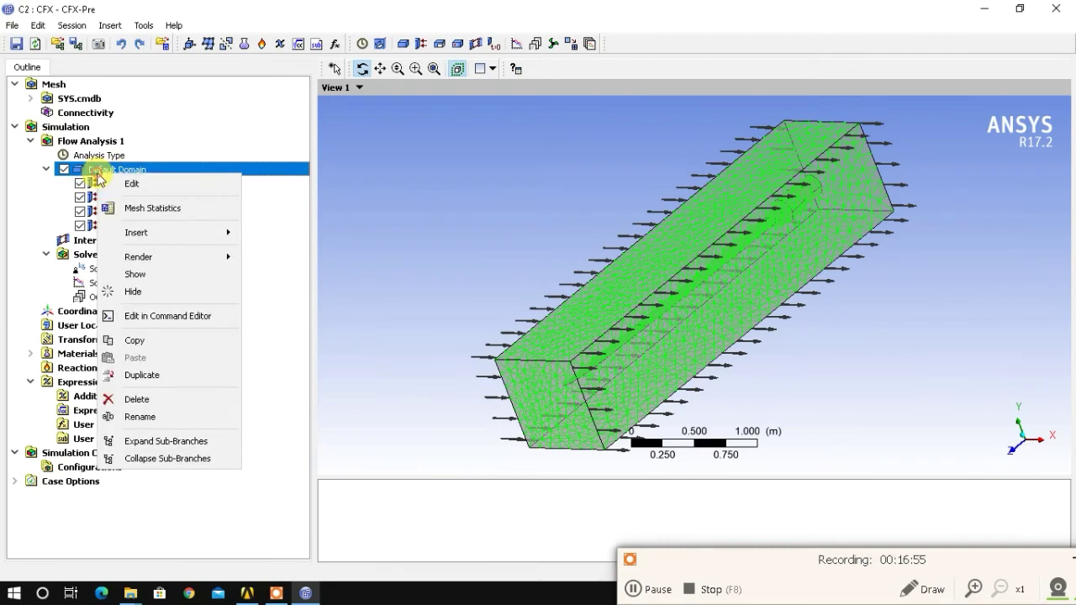
left_click(143, 178)
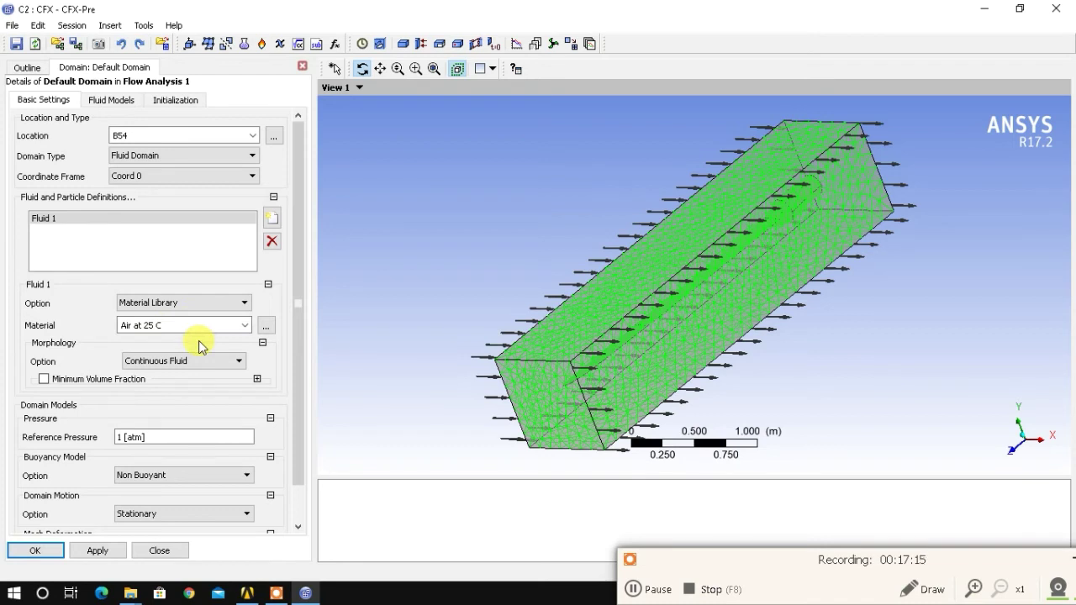
scroll(160, 386, "down", 1)
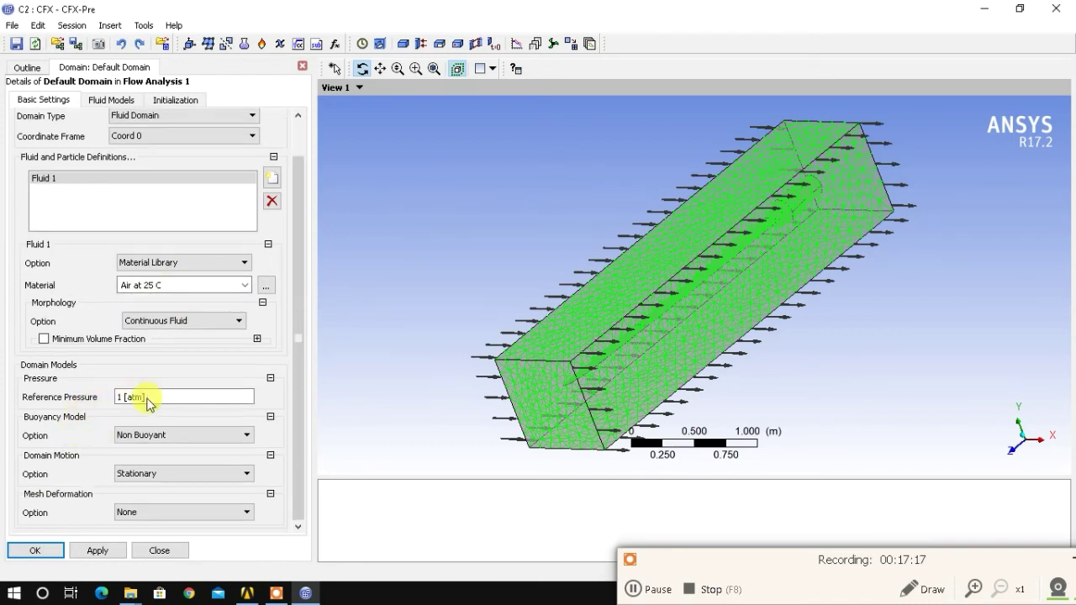
left_click(266, 287)
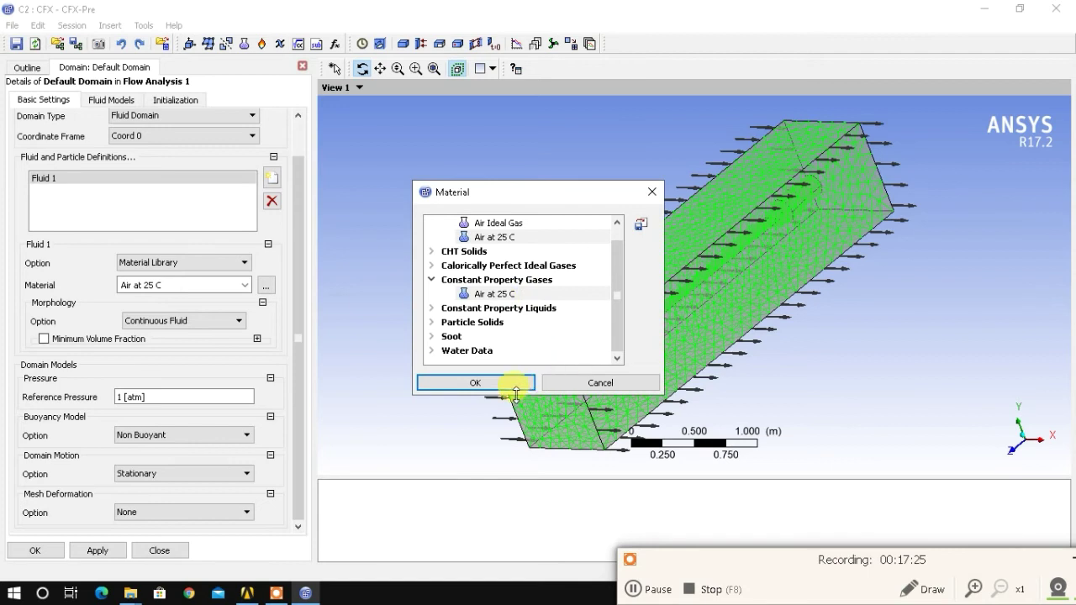
left_click(598, 384)
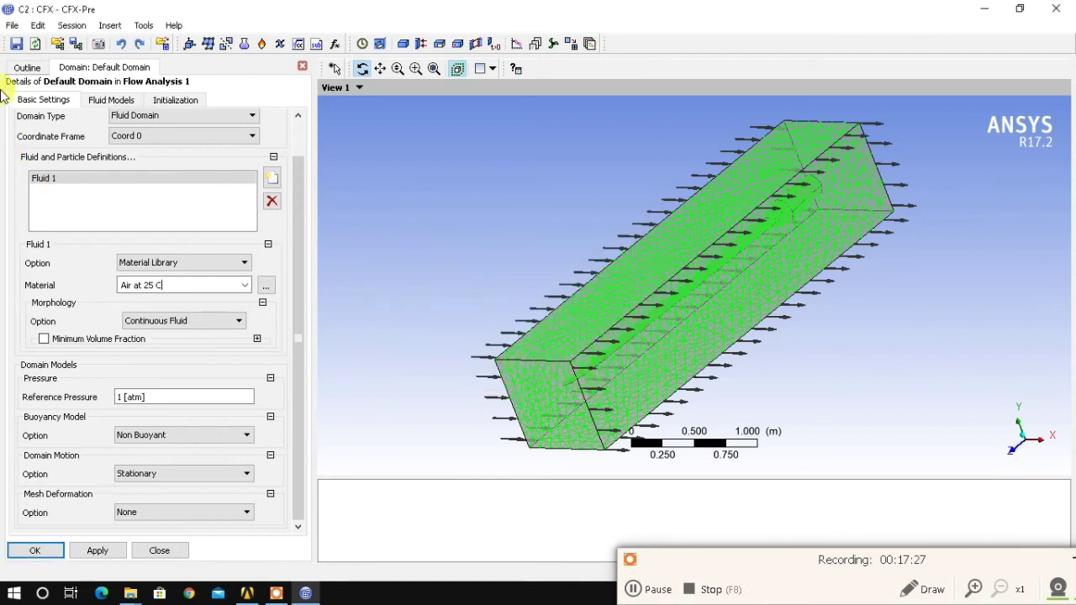
left_click(111, 100)
left_click(160, 159)
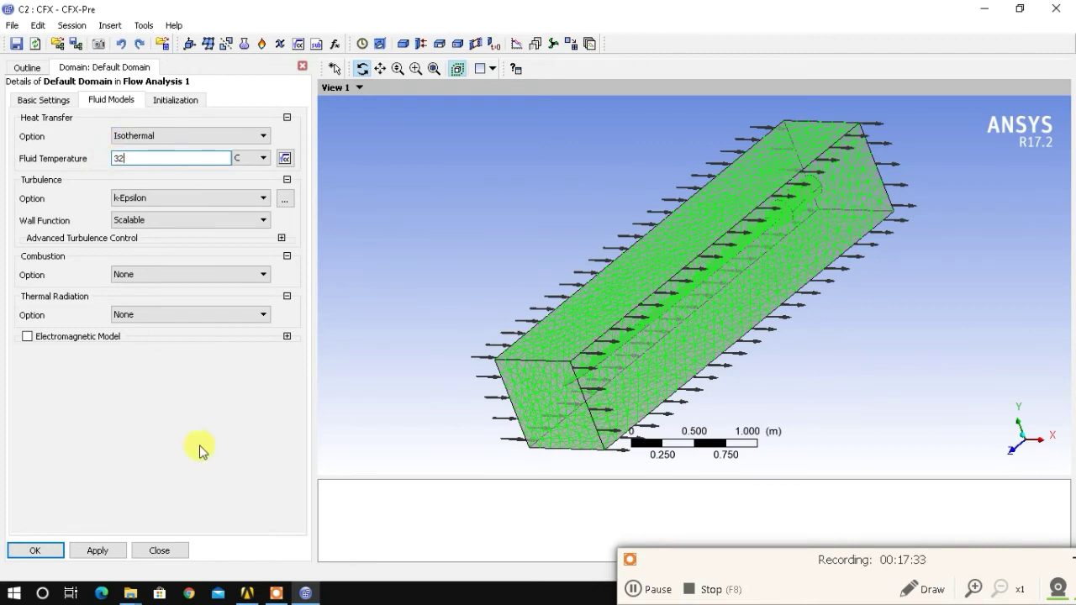
key("Return")
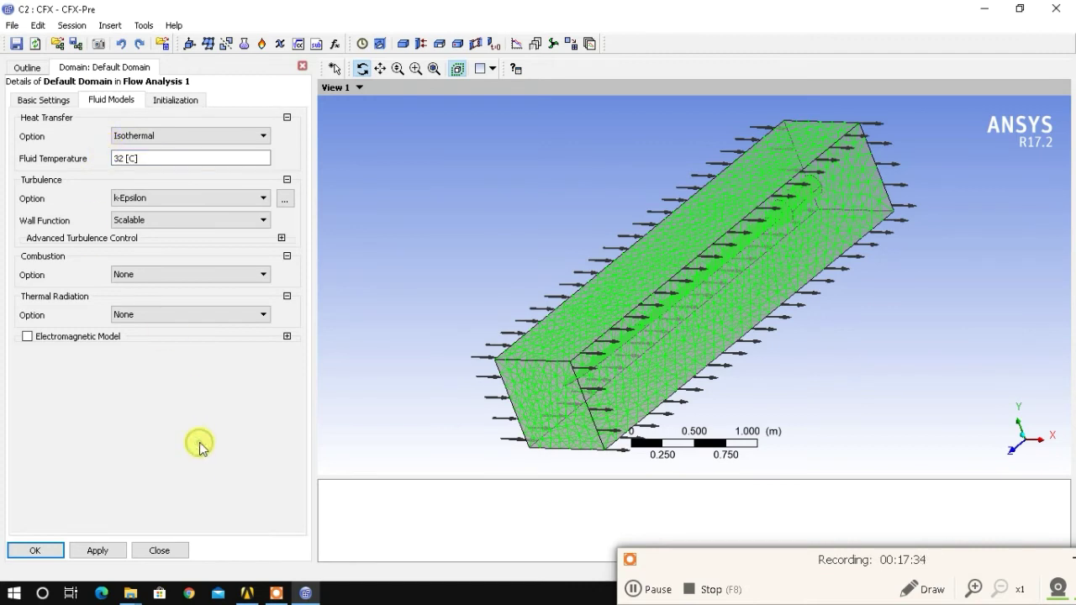
left_click(94, 554)
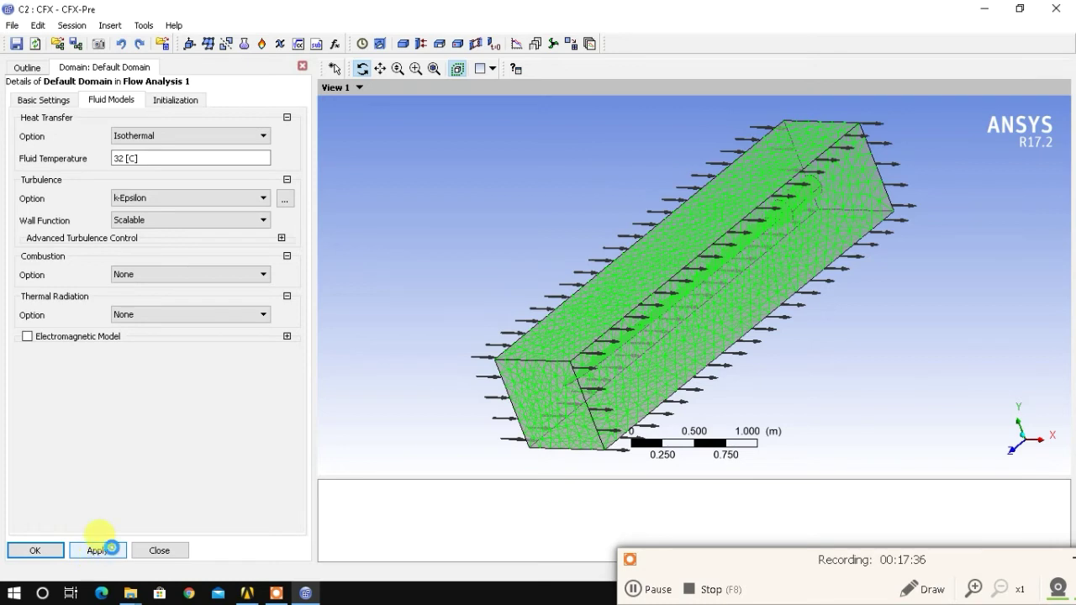
left_click(53, 556)
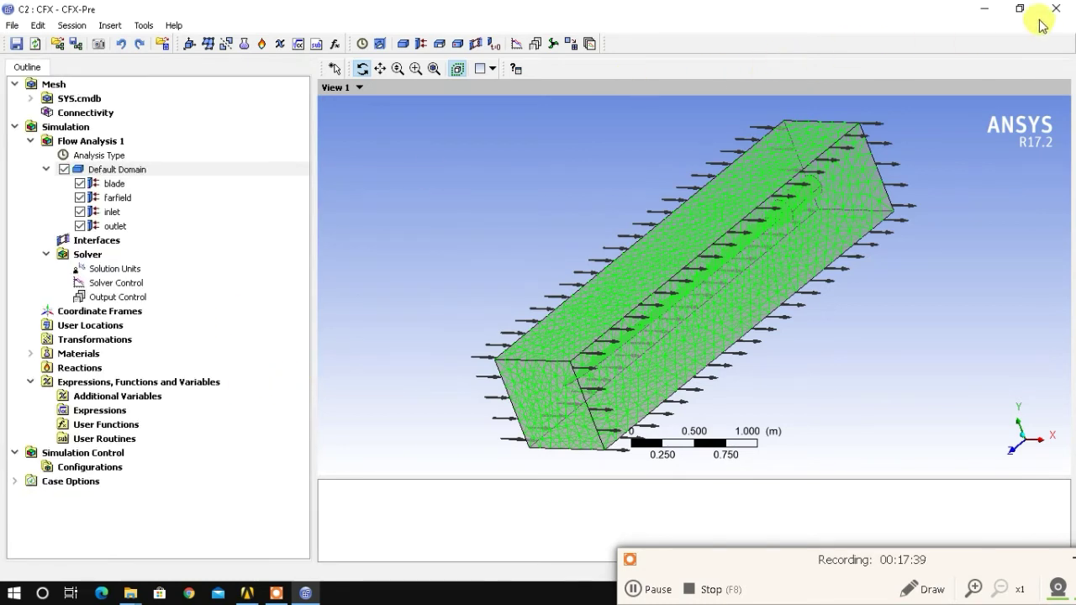
Leave the setup, open the CFX system's solution in CFX-Solver Manager and start a serial run without double precision
left_click(1059, 8)
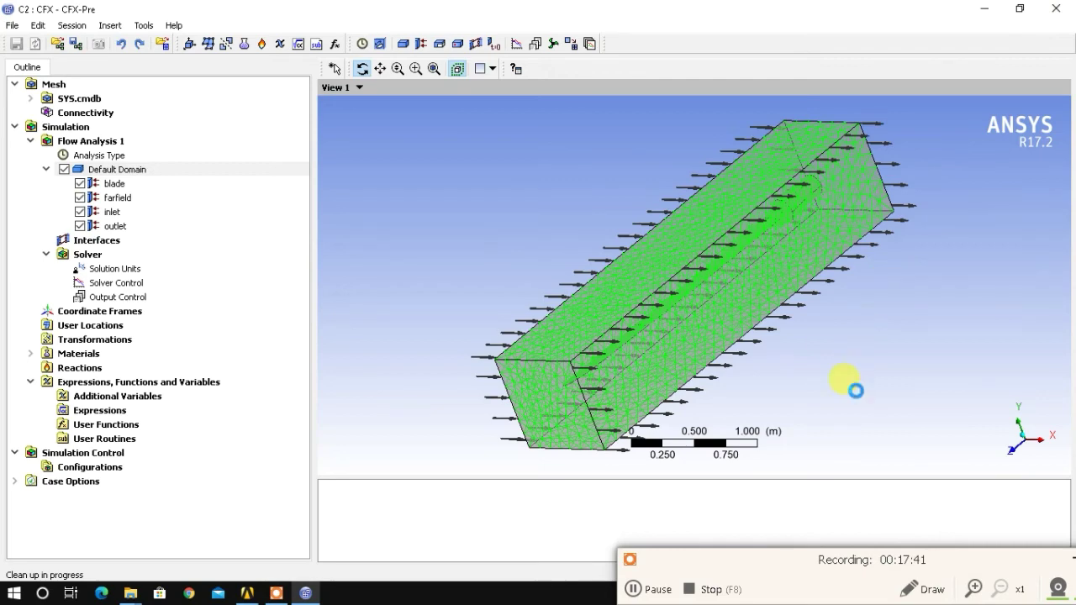
left_click(648, 588)
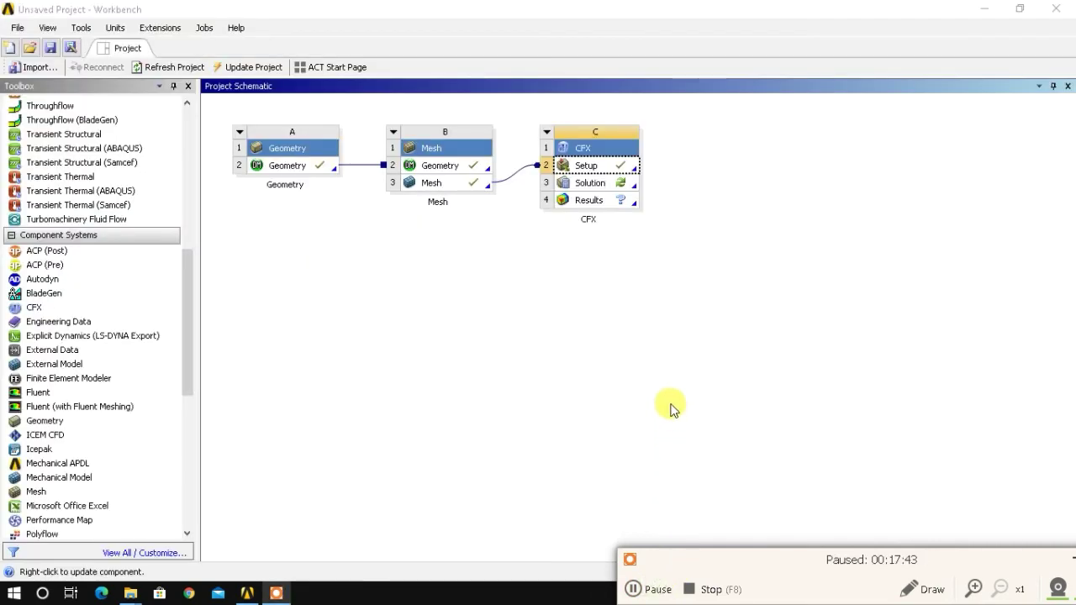
double_click(594, 190)
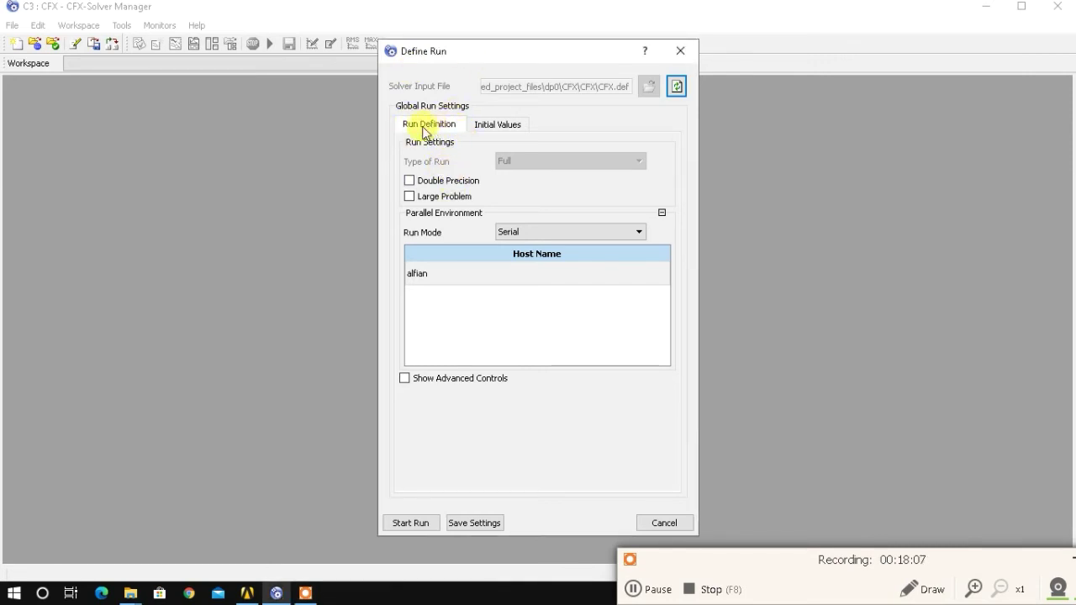
left_click(430, 188)
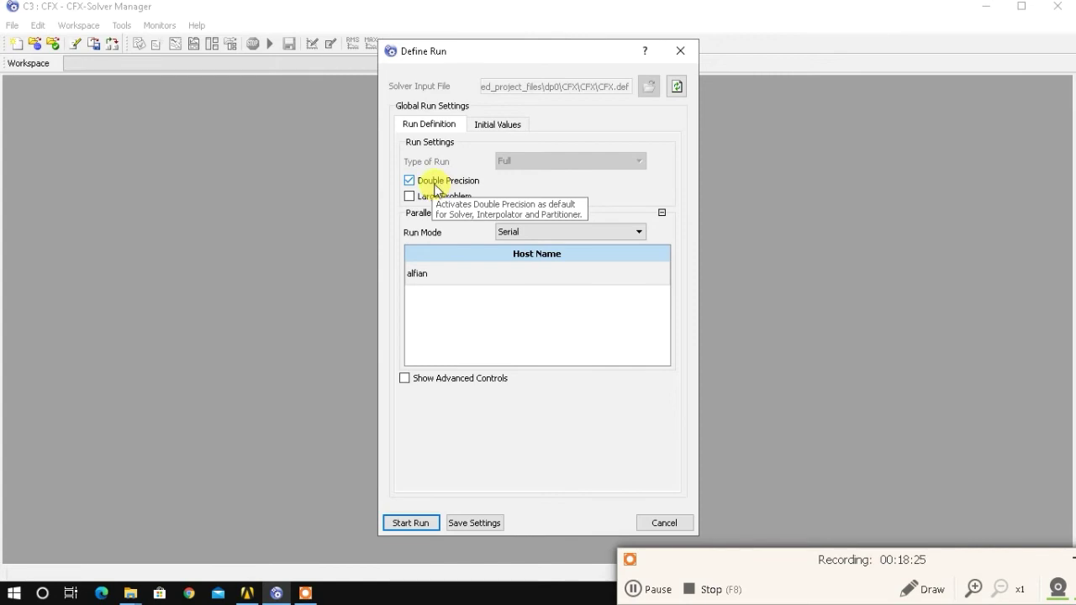
left_click(432, 182)
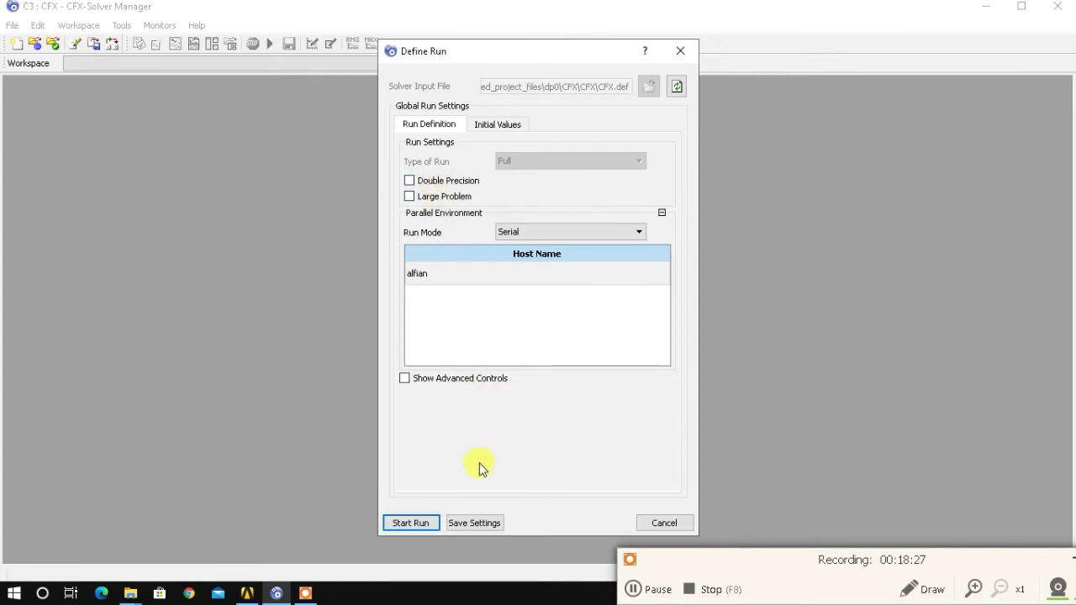
left_click(410, 523)
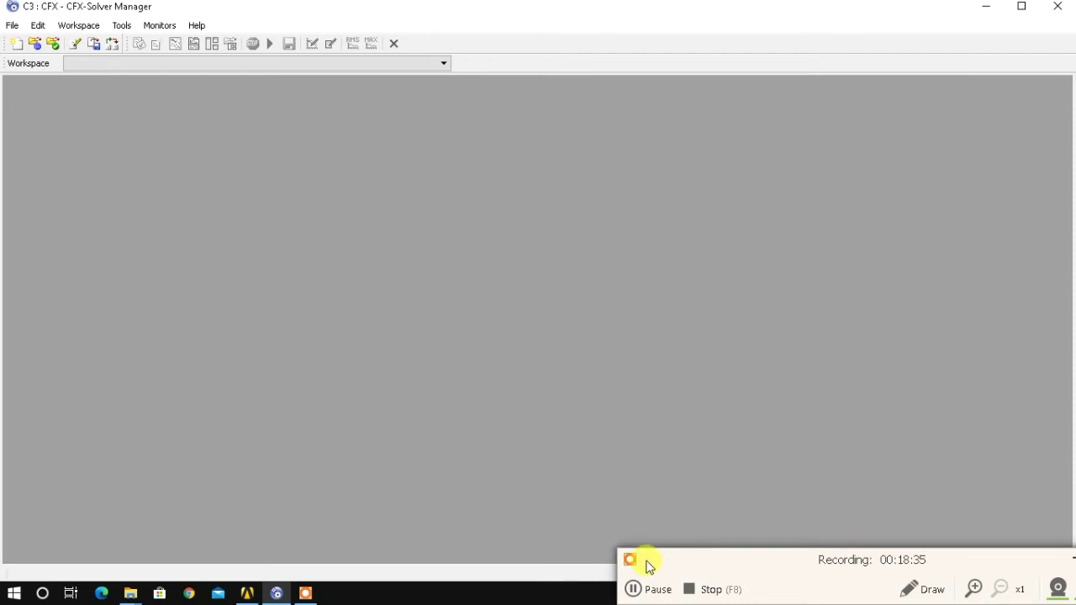
left_click_drag(669, 565, 859, 574)
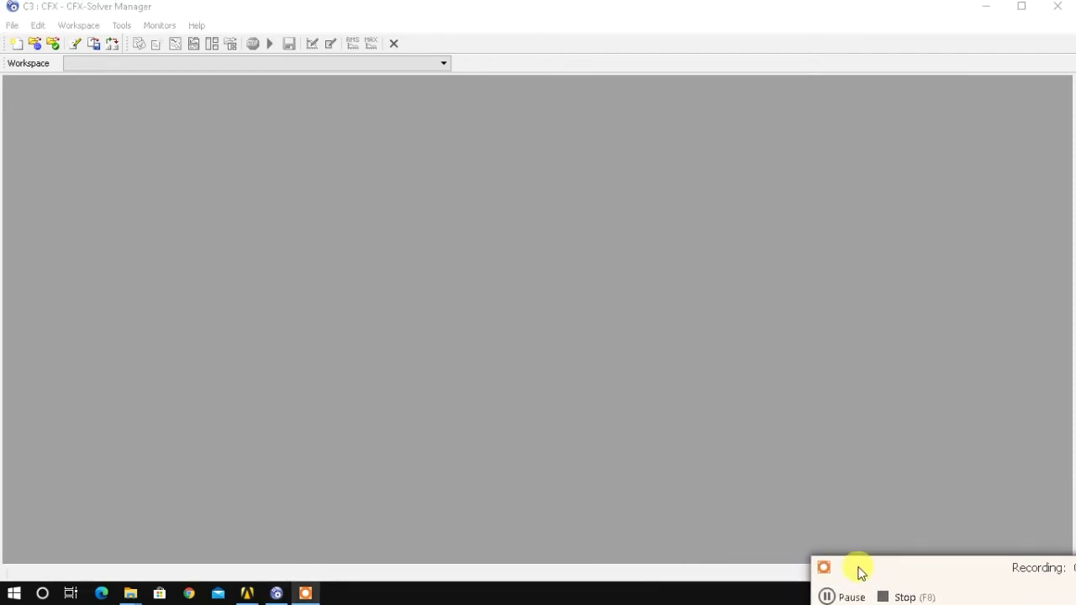
left_click(846, 598)
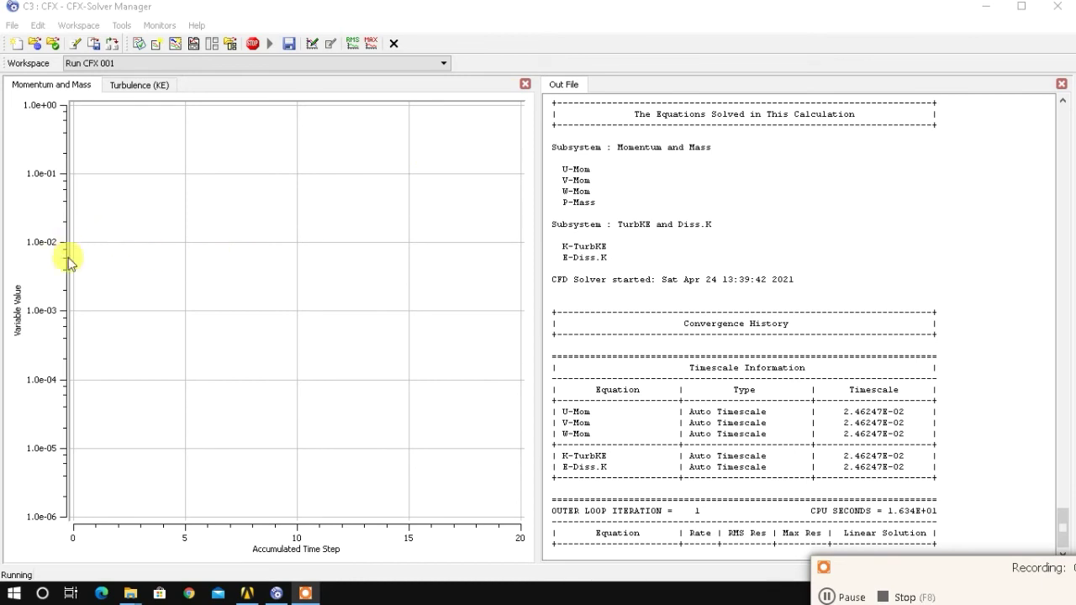
Examine the Momentum and Mass and Turbulence (KE) residual plots and the solver output file, dismissing the run completion message
left_click(142, 82)
left_click(60, 85)
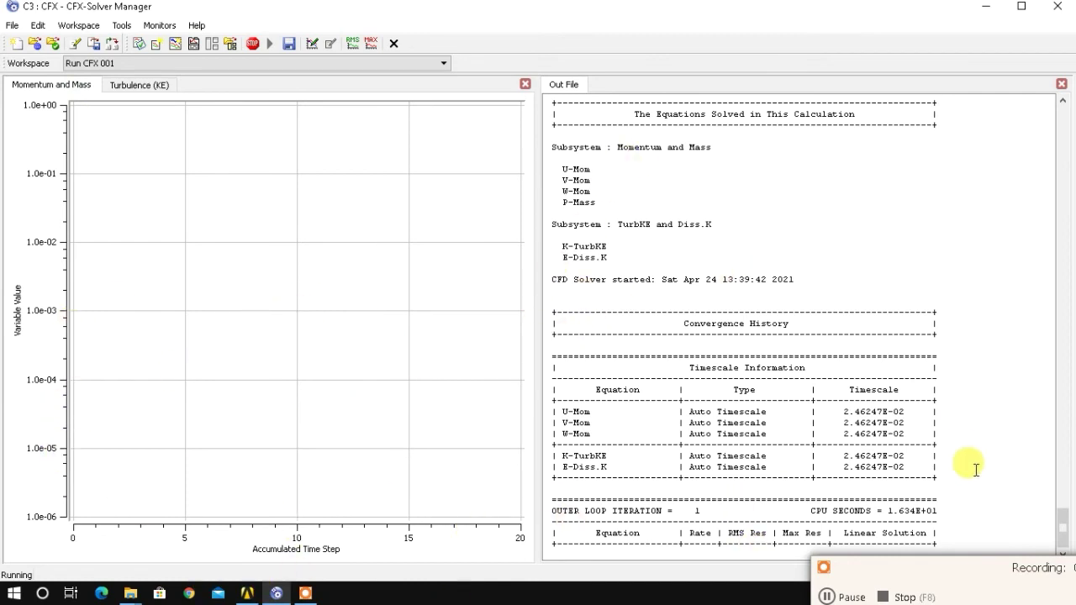
left_click_drag(878, 575, 905, 565)
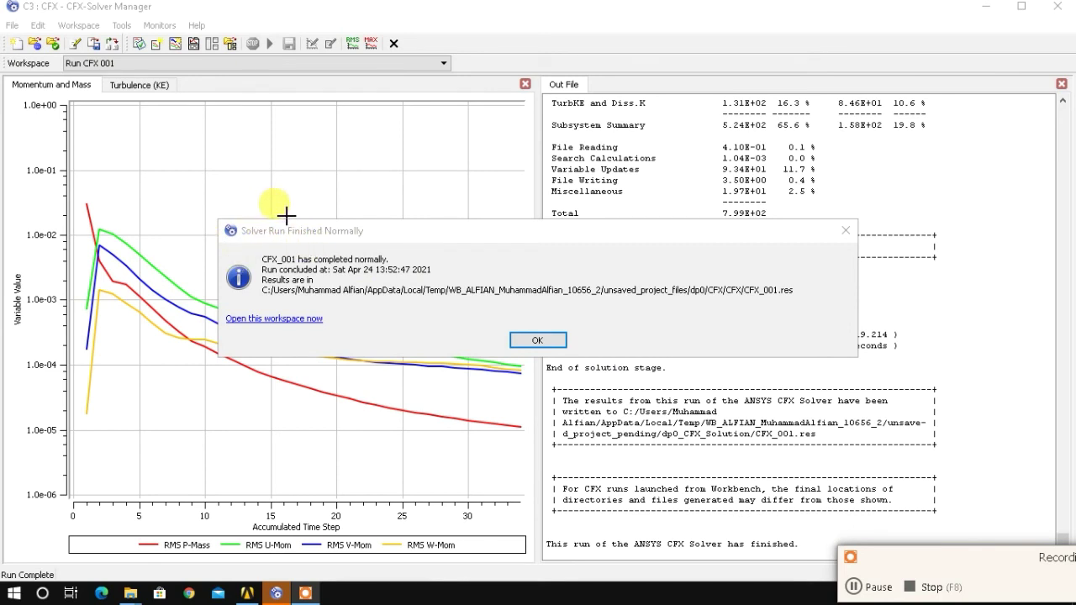
left_click(538, 340)
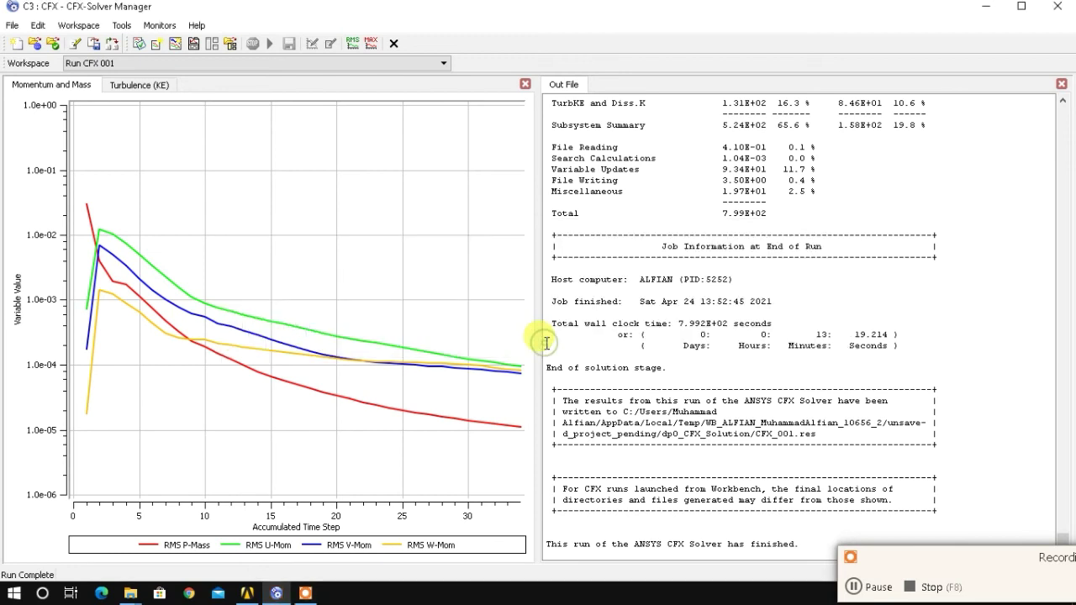
scroll(786, 356, "up", 8)
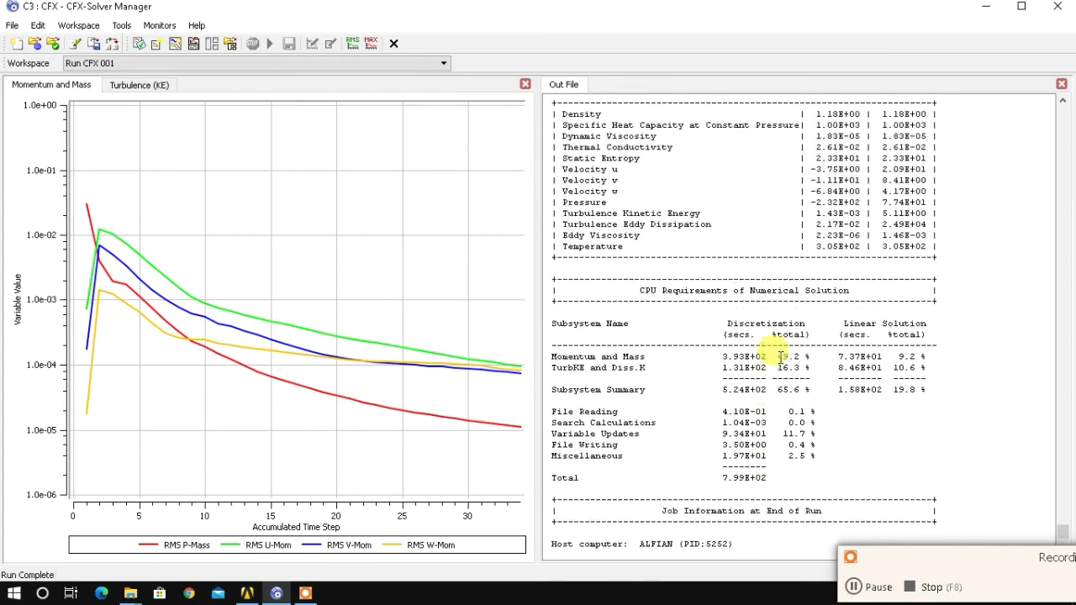
scroll(799, 340, "down", 7)
scroll(811, 328, "up", 9)
scroll(811, 329, "down", 11)
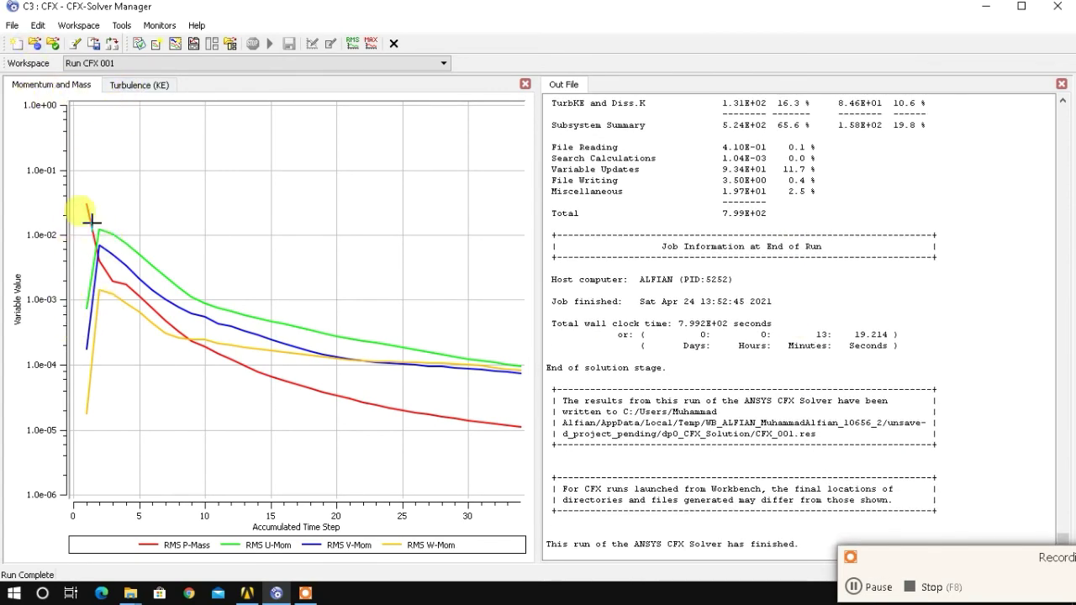
left_click(164, 86)
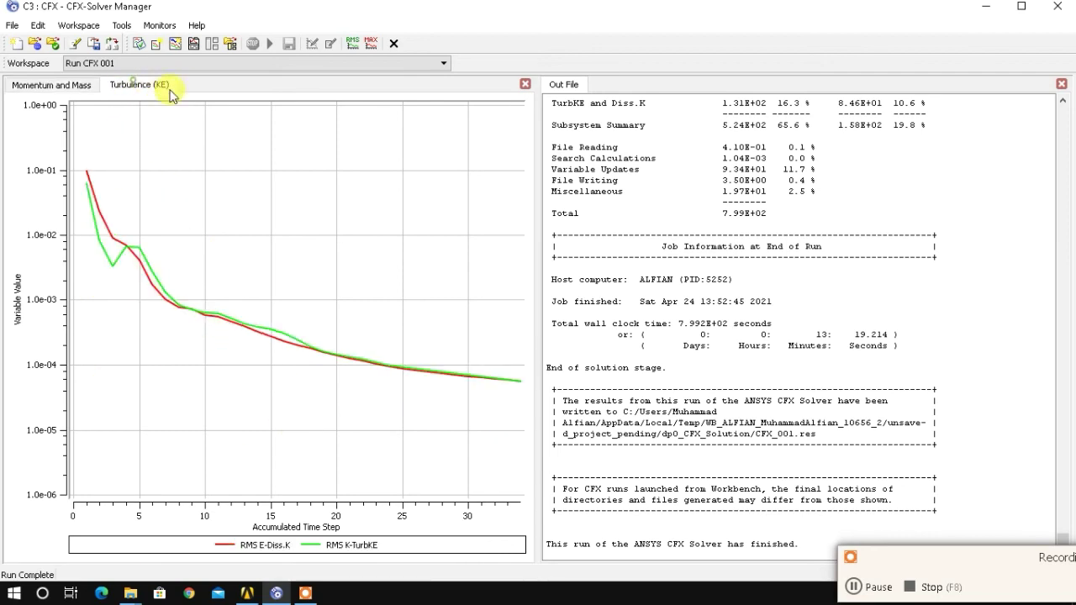
left_click(29, 90)
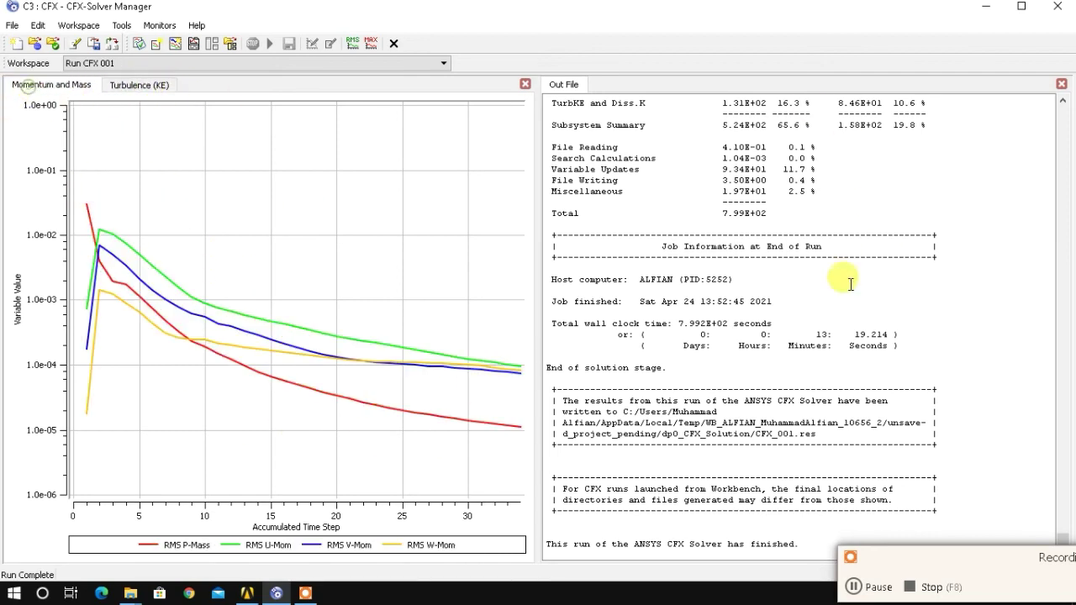
scroll(793, 281, "up", 3)
scroll(793, 289, "down", 3)
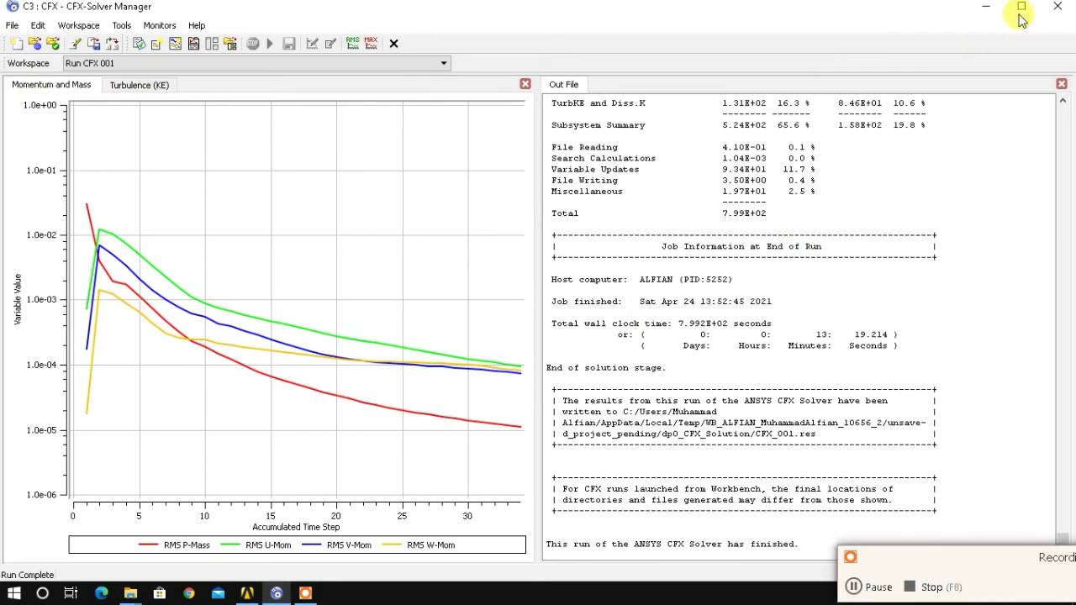
Close CFX-Solver Manager and open the CFX system's results in CFD-Post
left_click(1061, 8)
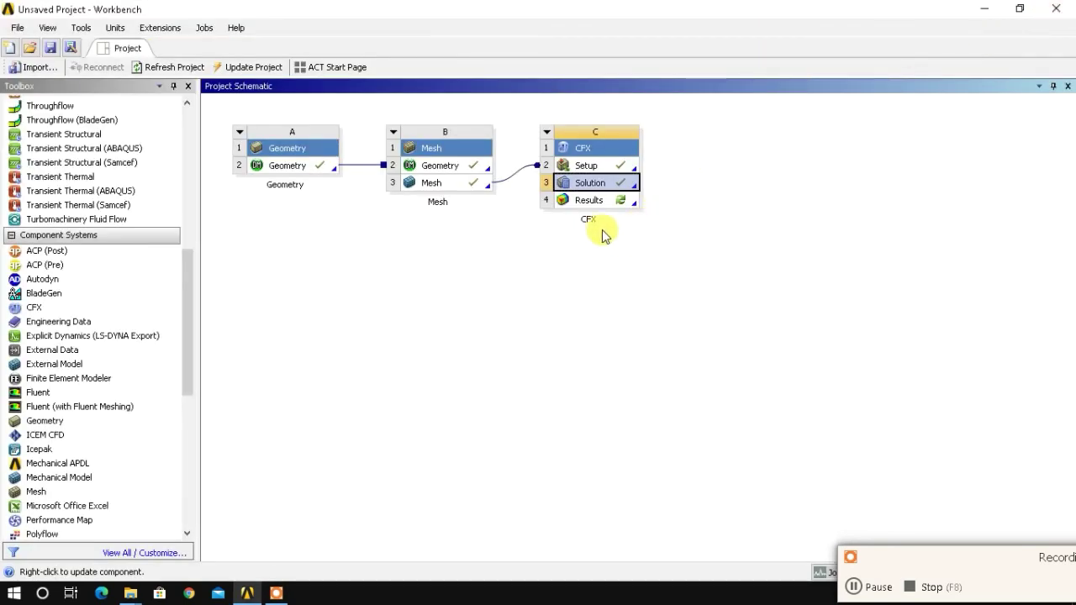
double_click(593, 202)
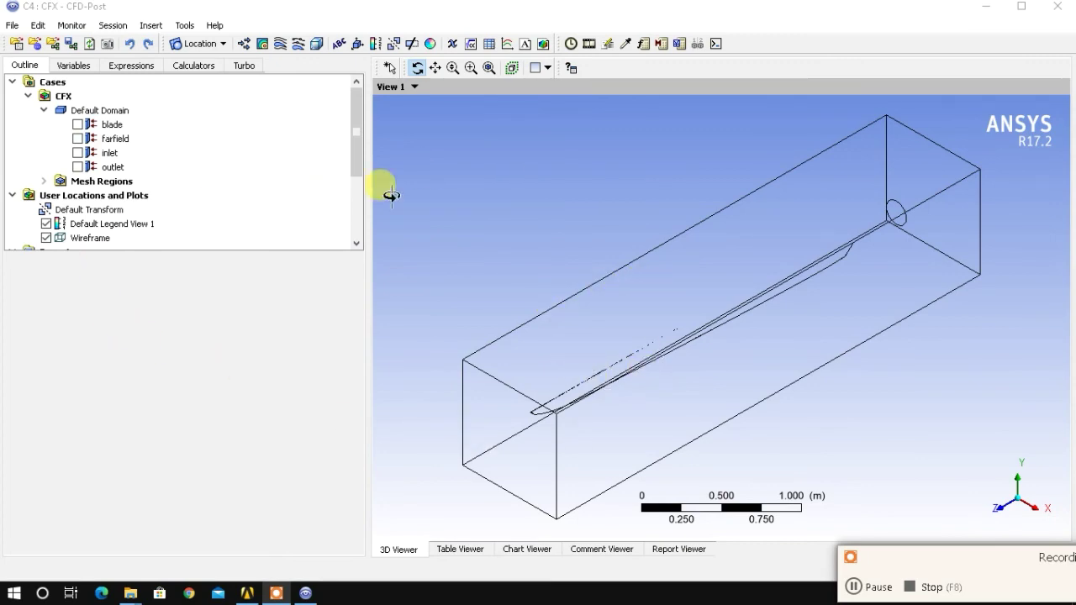
left_click_drag(721, 428, 777, 370)
left_click_drag(767, 395, 445, 344)
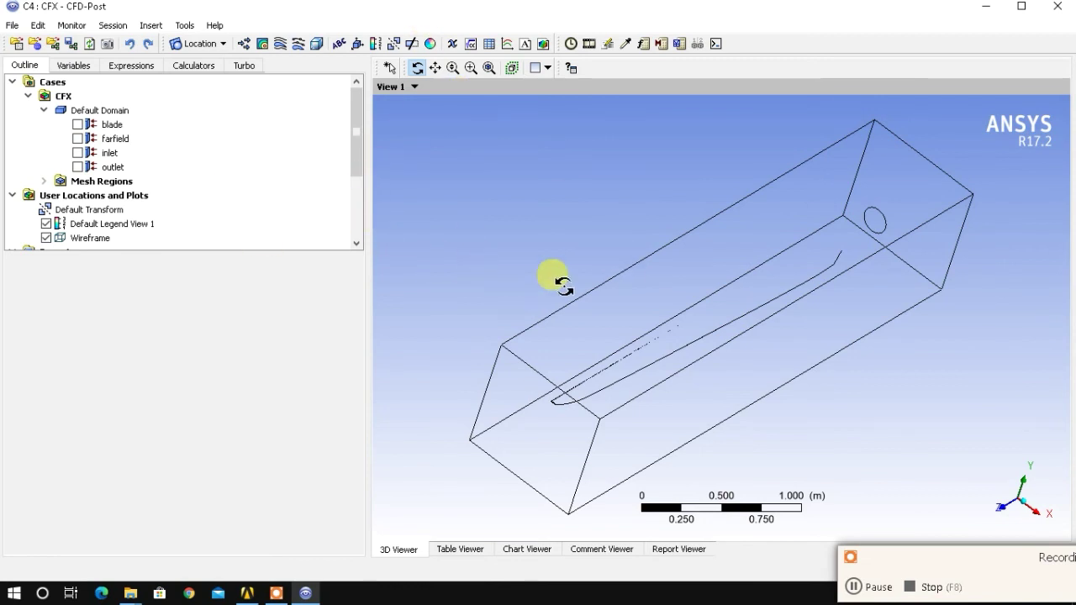
Insert a contour named Contour 1 on the blade, showing Pressure with the global range and 50 contours
left_click(264, 46)
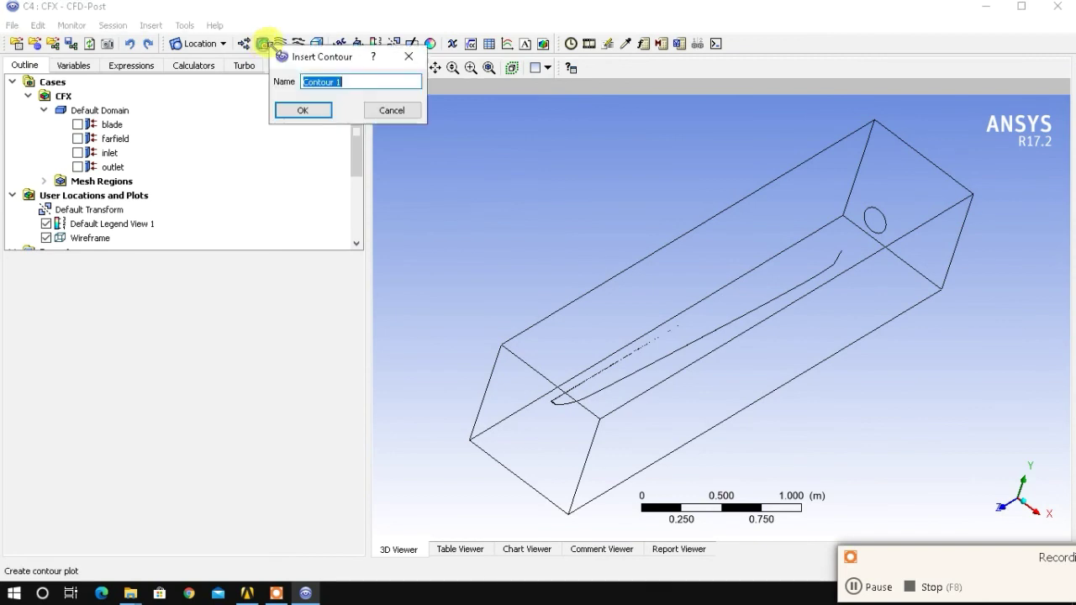
left_click(317, 116)
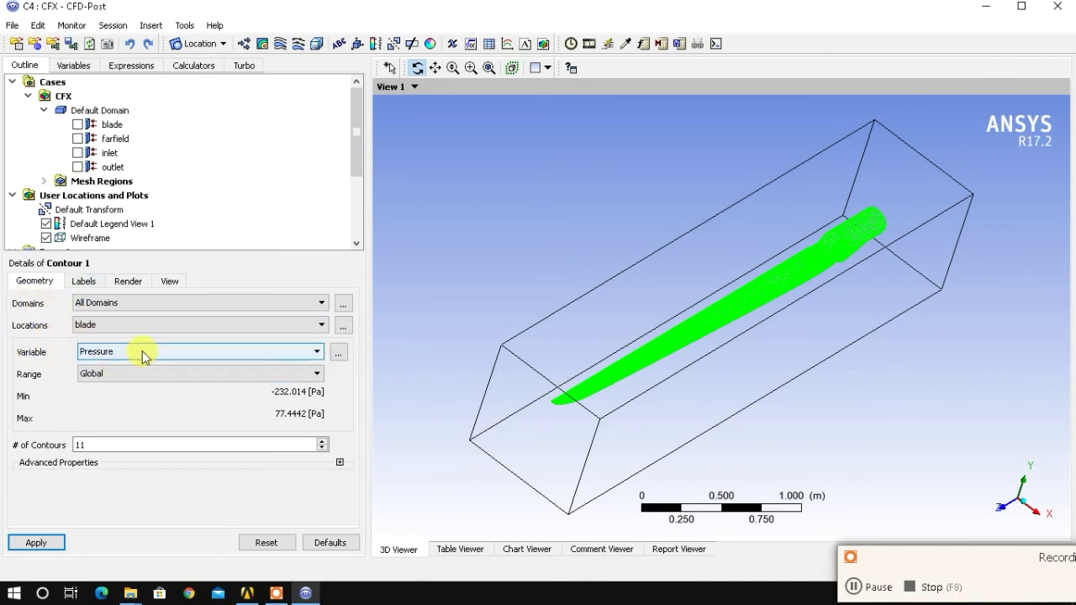
left_click(111, 446)
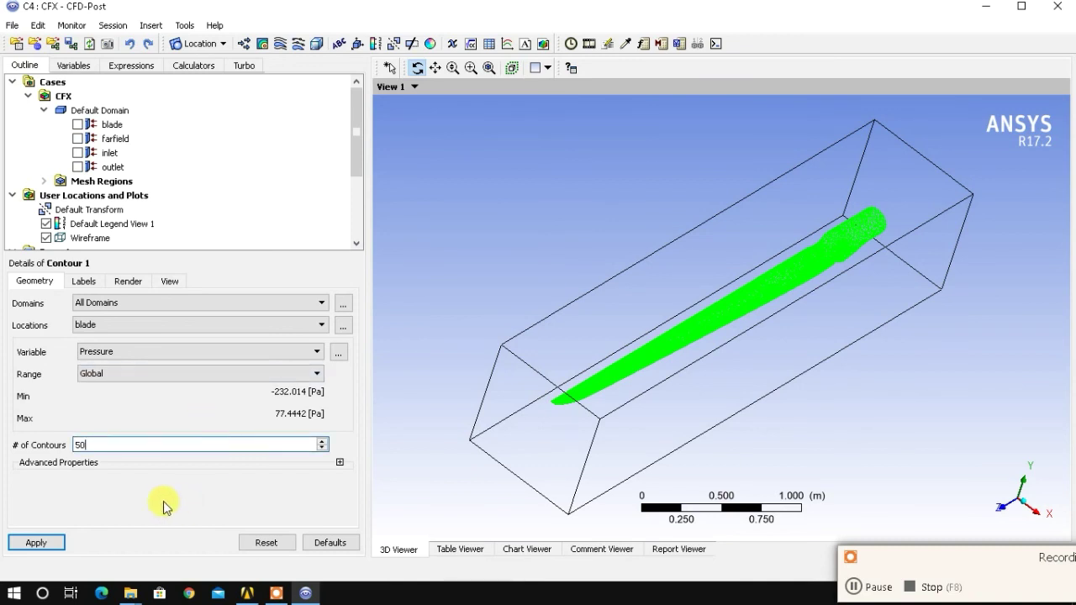
left_click(34, 542)
left_click(266, 461)
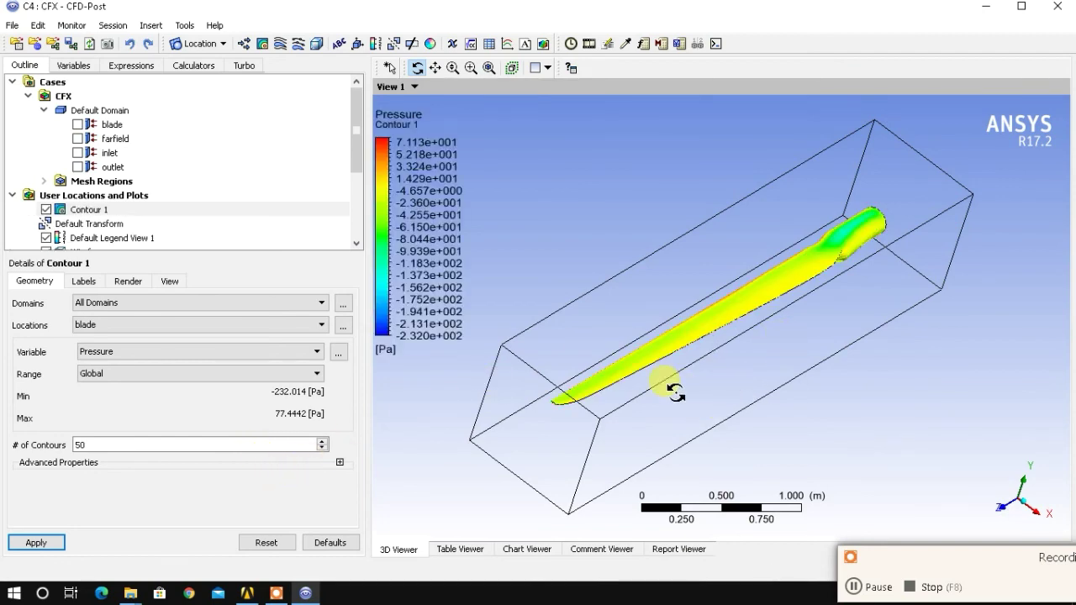
Examine the pressure distribution along the blade from several angles, from the thick root section to the tip
left_click_drag(670, 376, 742, 401)
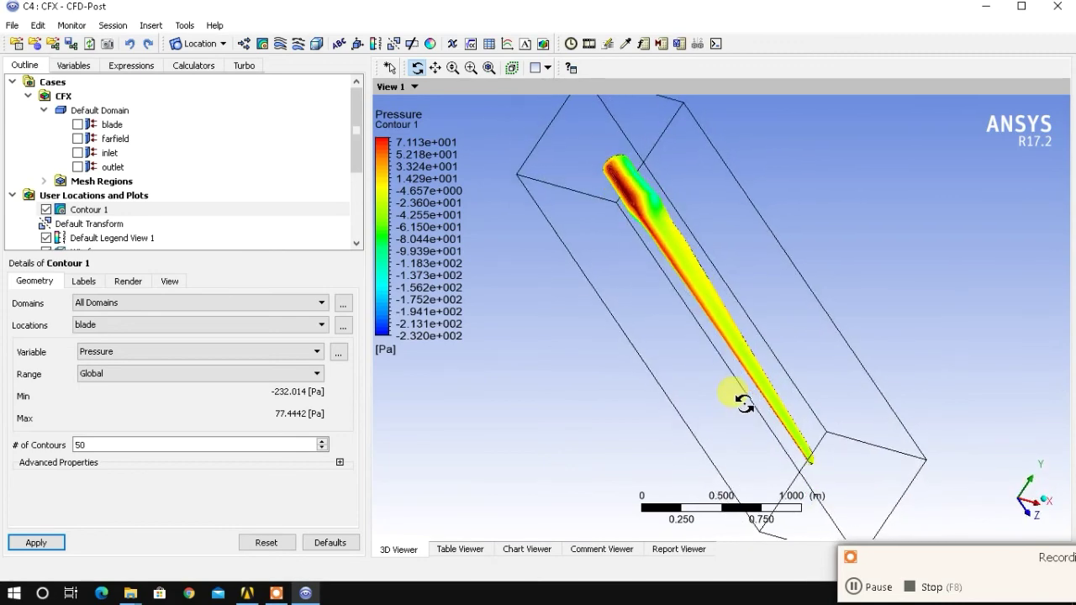
left_click_drag(700, 301, 589, 143)
scroll(601, 180, "up", 6)
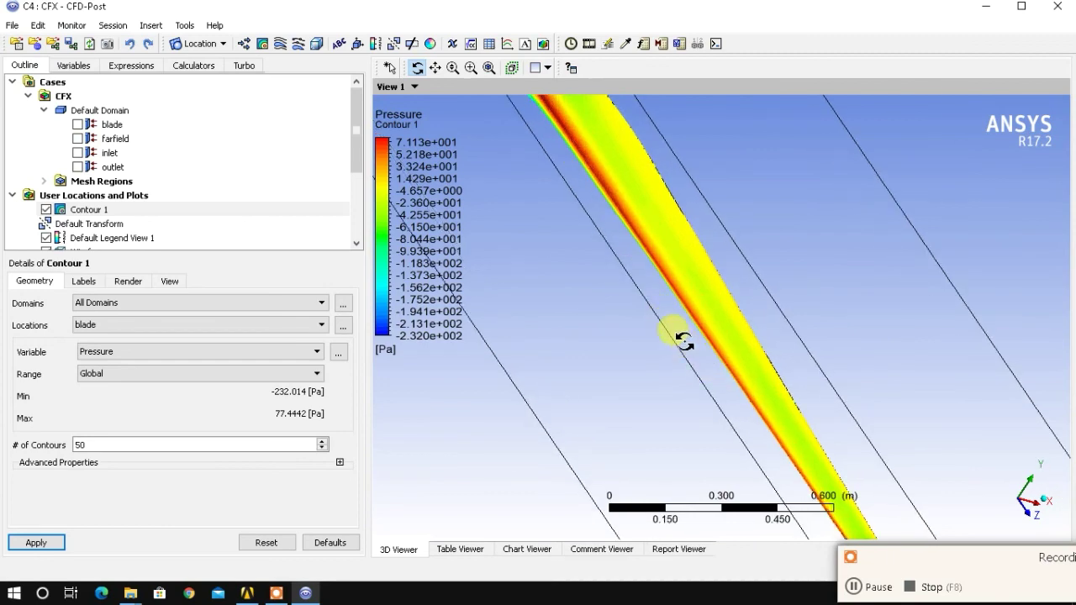
left_click(435, 68)
left_click_drag(720, 324, 763, 301)
scroll(757, 305, "up", 4)
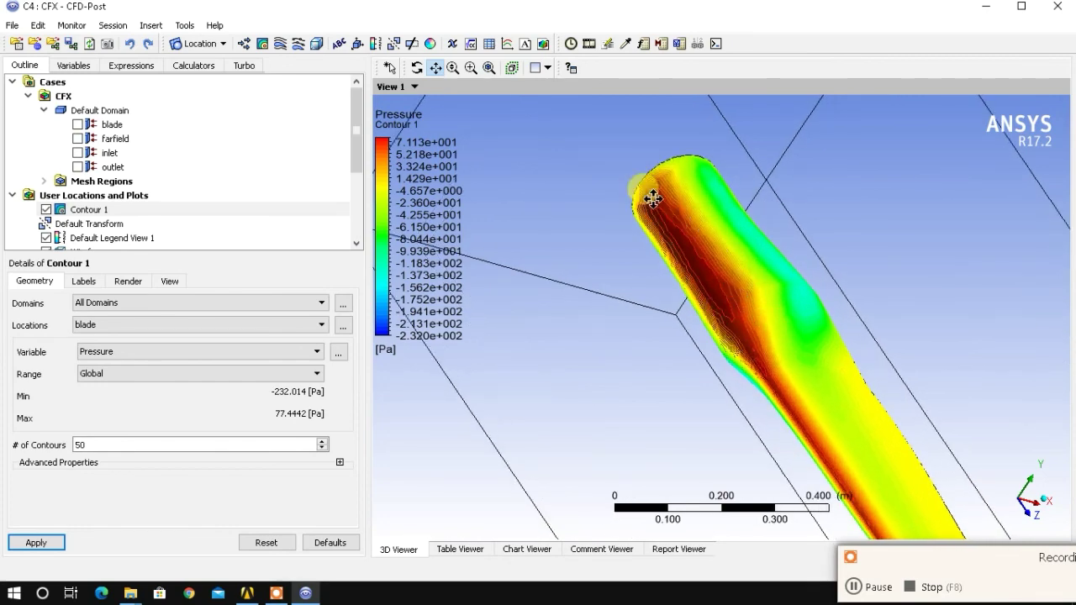
scroll(736, 343, "down", 4)
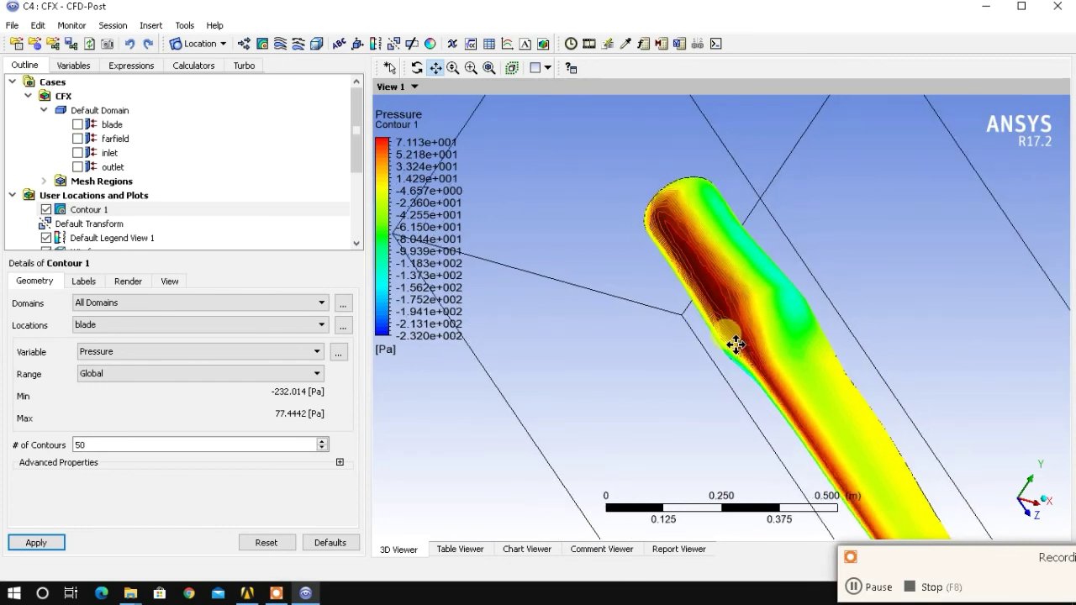
scroll(729, 343, "down", 3)
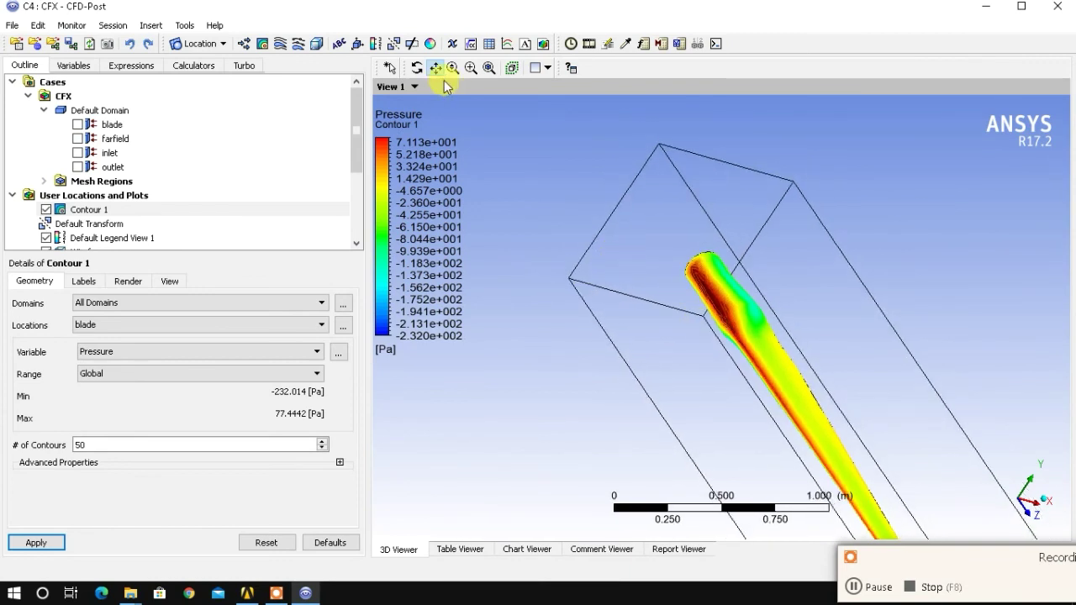
left_click(418, 68)
left_click_drag(709, 297, 801, 334)
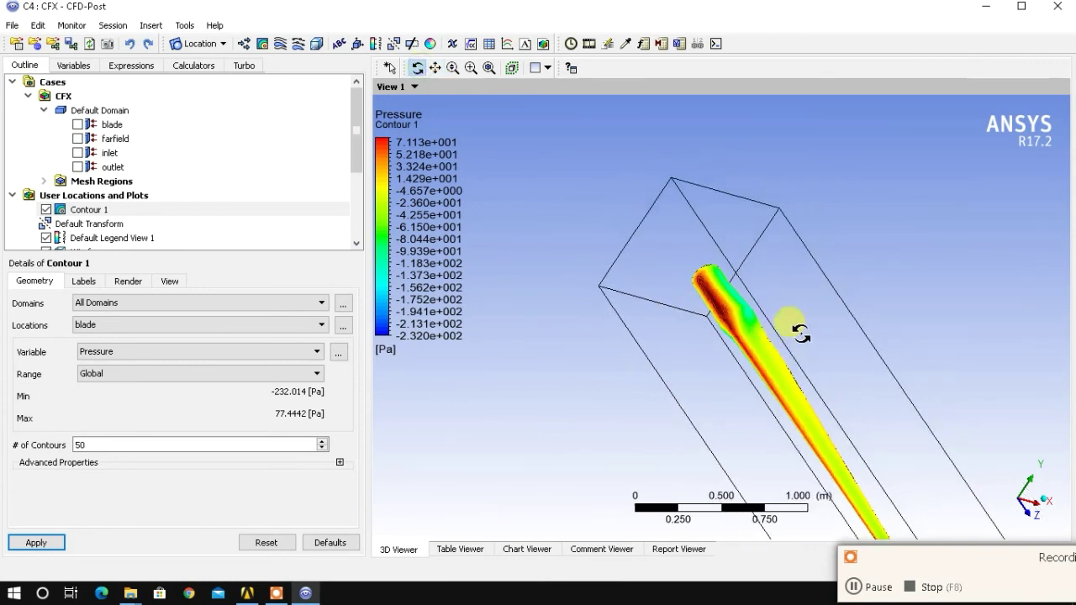
left_click(437, 74)
left_click_drag(732, 312, 608, 132)
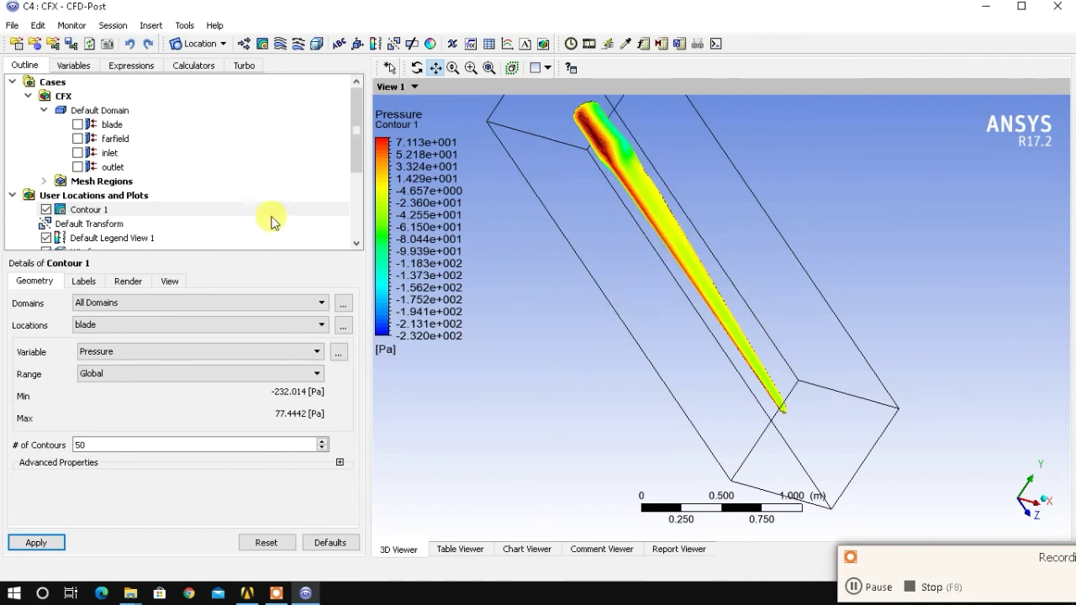
Calculate the force on the blade with the Function Calculator and inspect the result
left_click(199, 71)
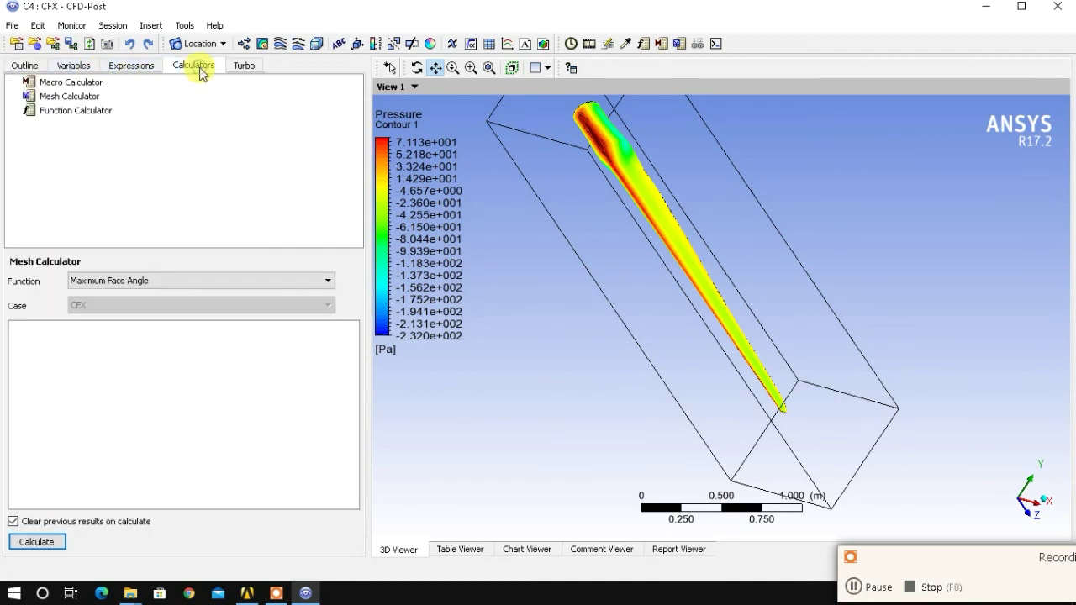
left_click(85, 112)
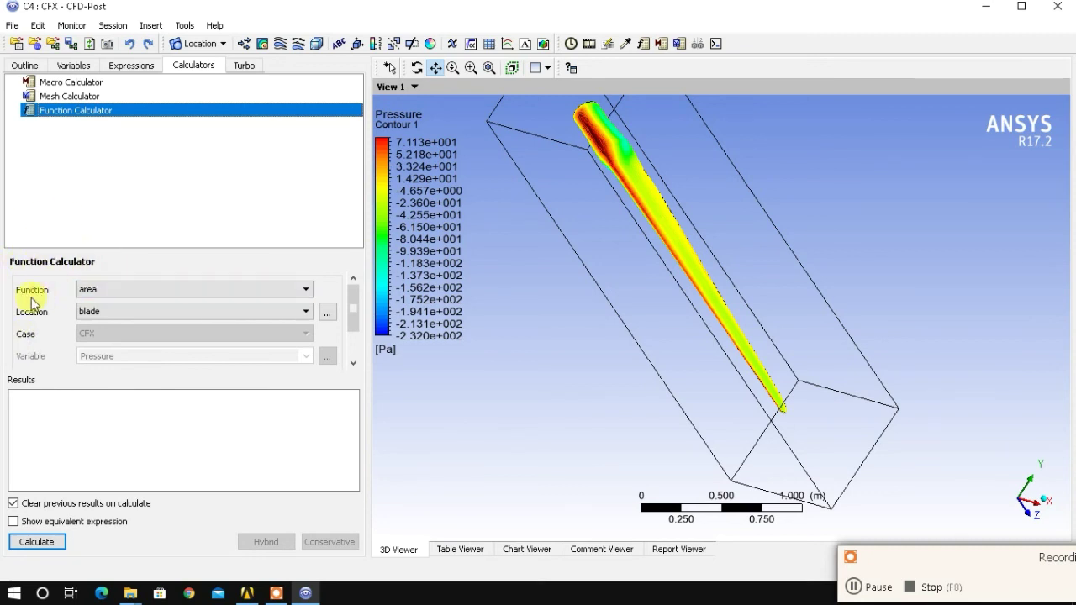
left_click(105, 290)
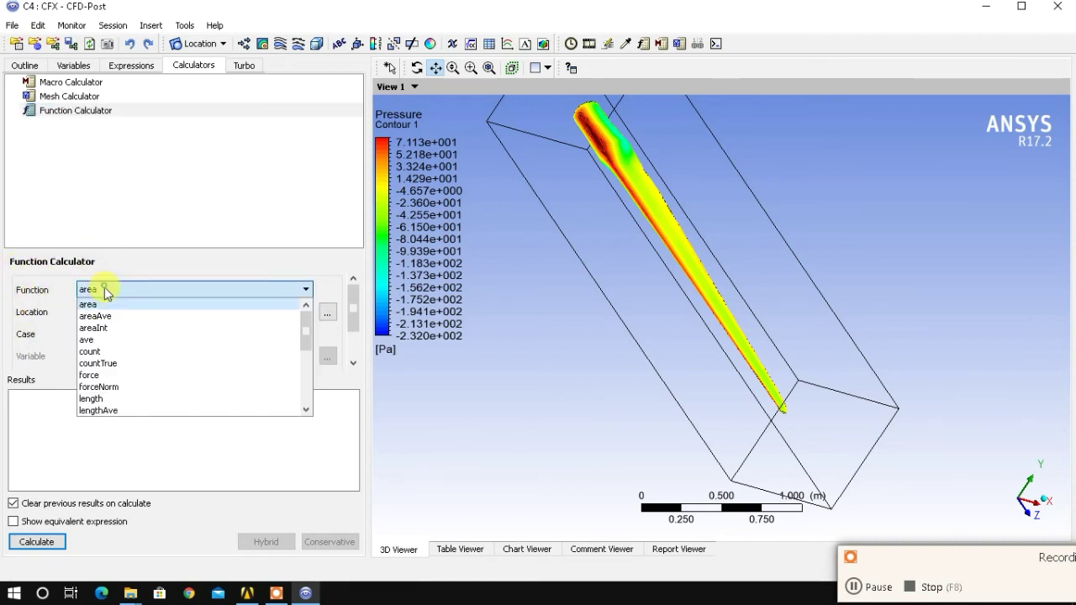
left_click(93, 379)
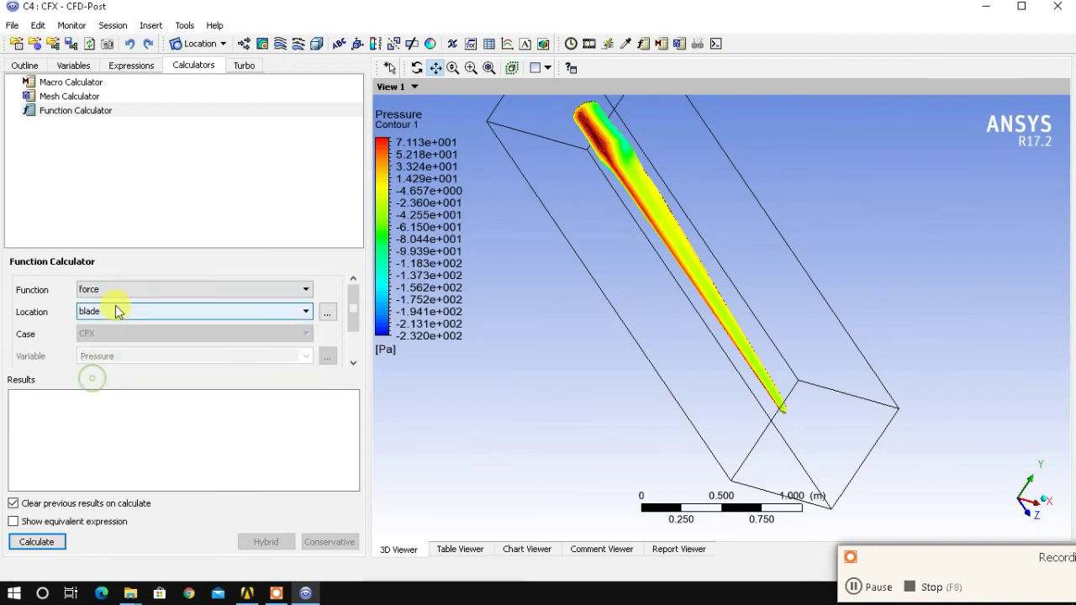
left_click(121, 311)
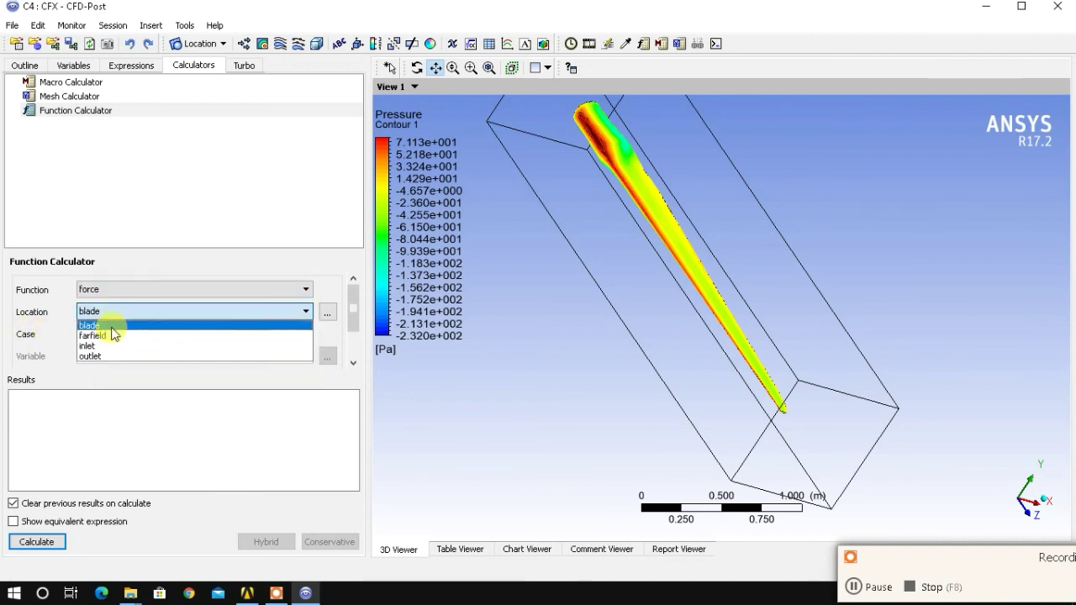
left_click(90, 326)
left_click(37, 542)
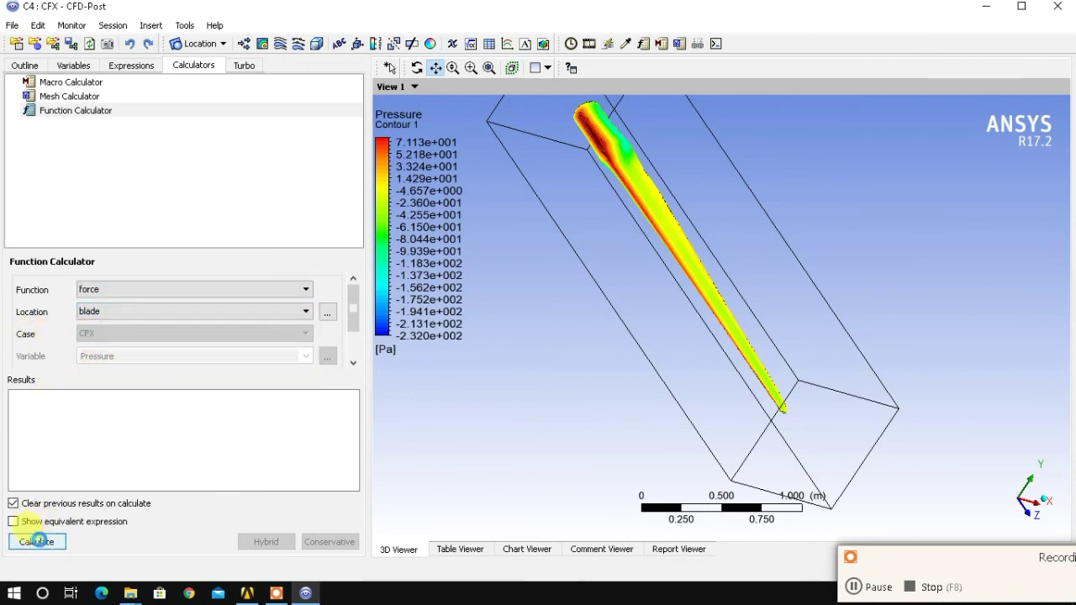
left_click(54, 420)
left_click_drag(54, 420, 14, 423)
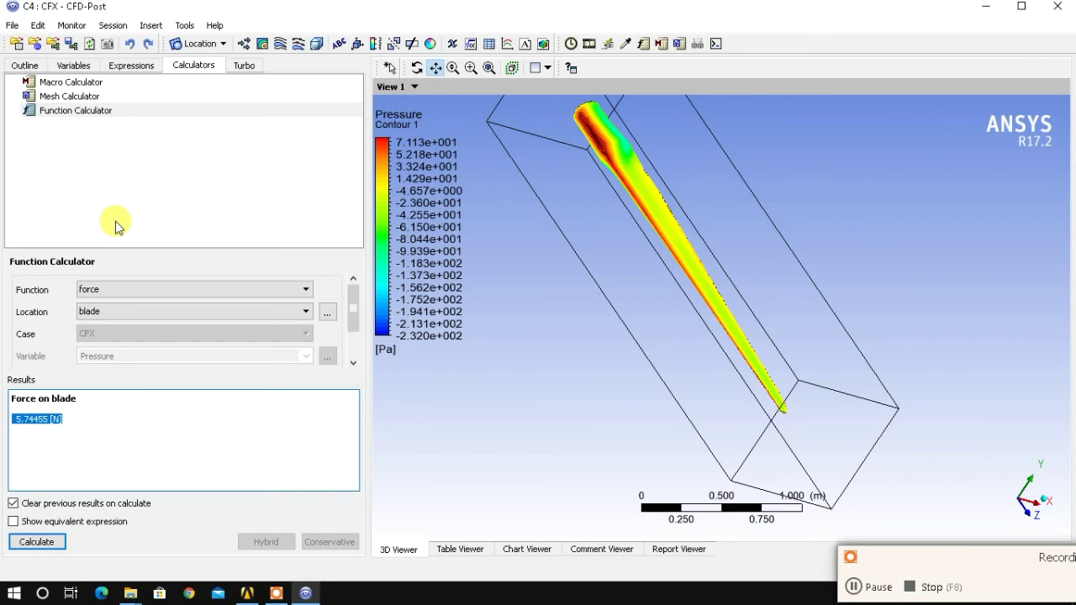
left_click(77, 437)
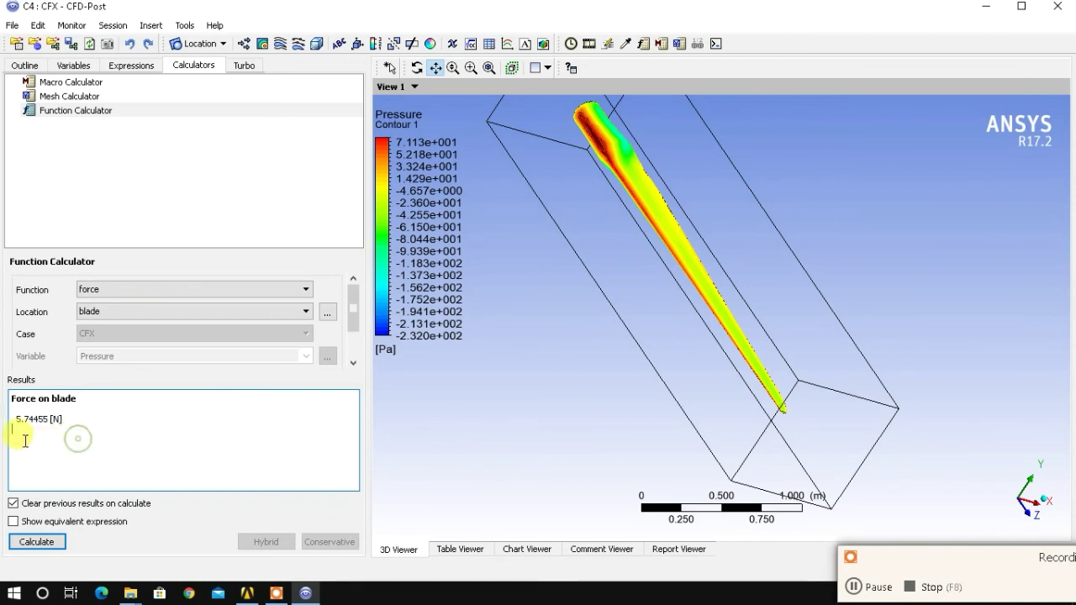